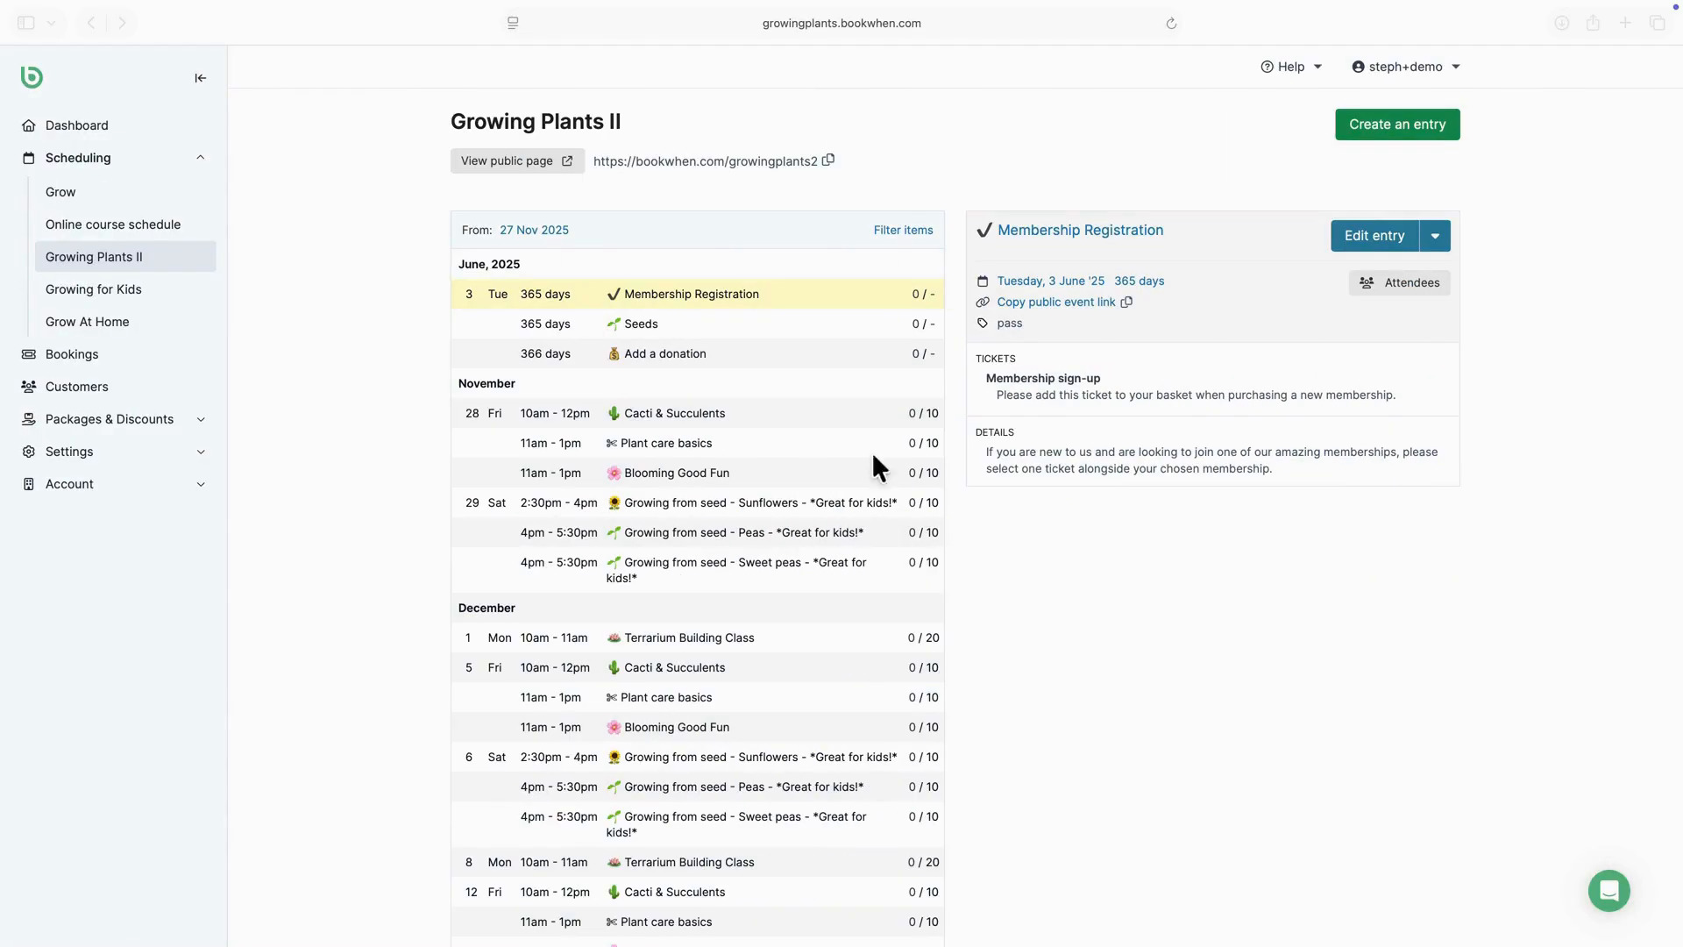
Step: Go to the account's discount sets and create a new set named Blooming Promotion
left_click(137, 425)
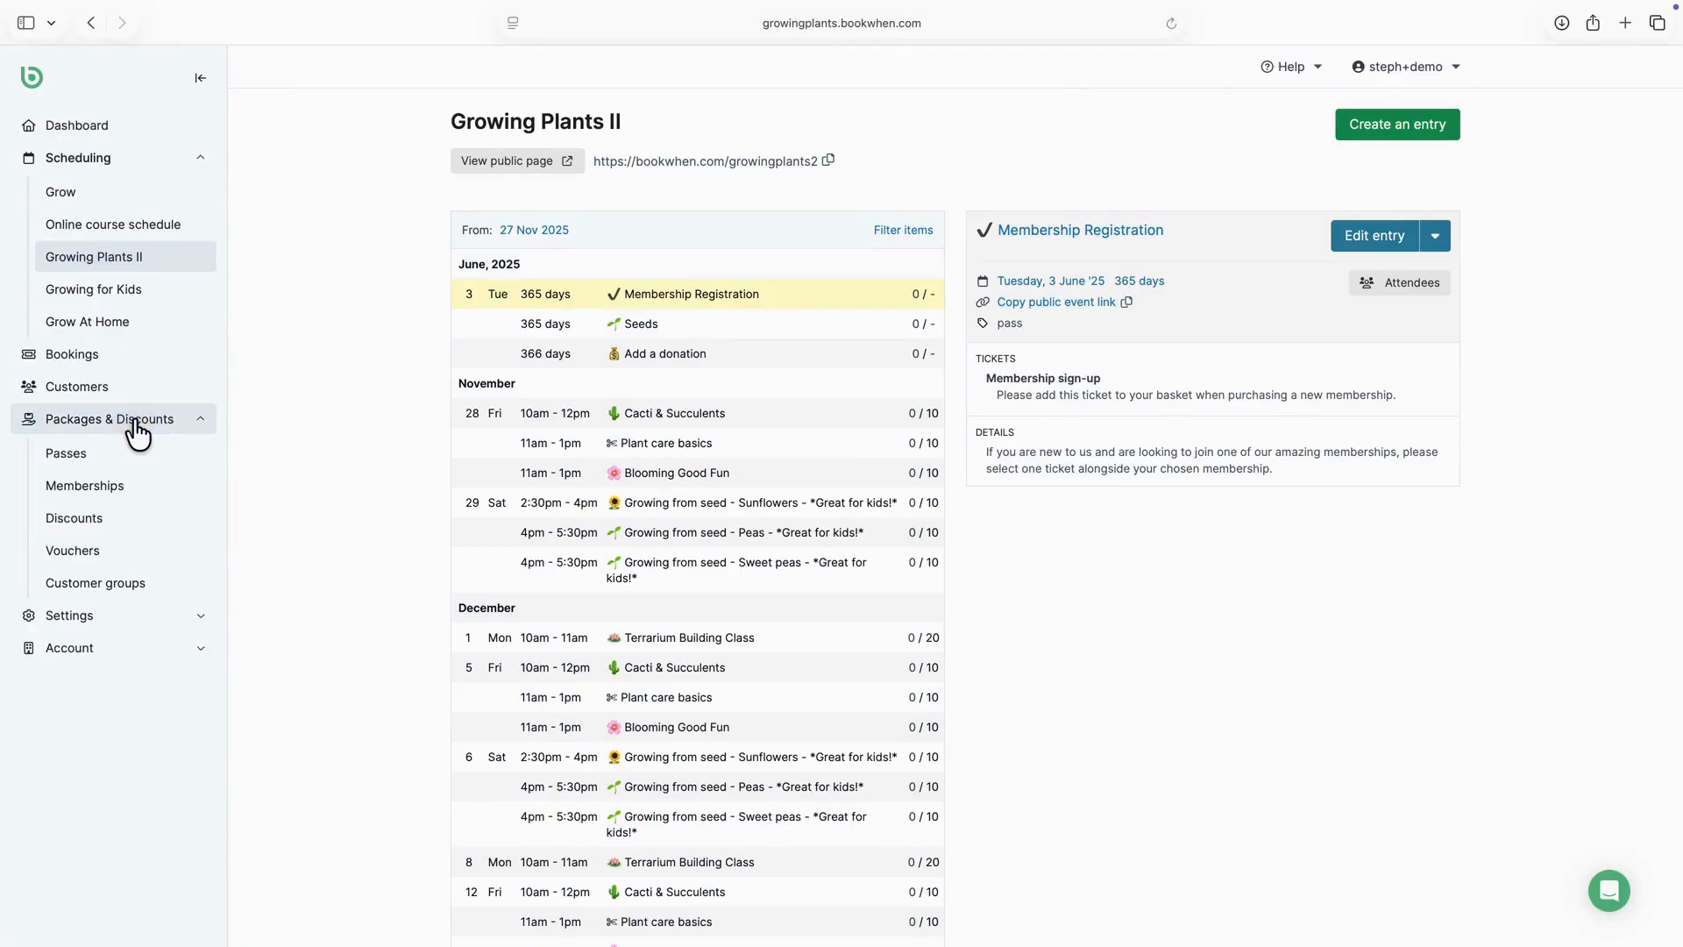
left_click(121, 525)
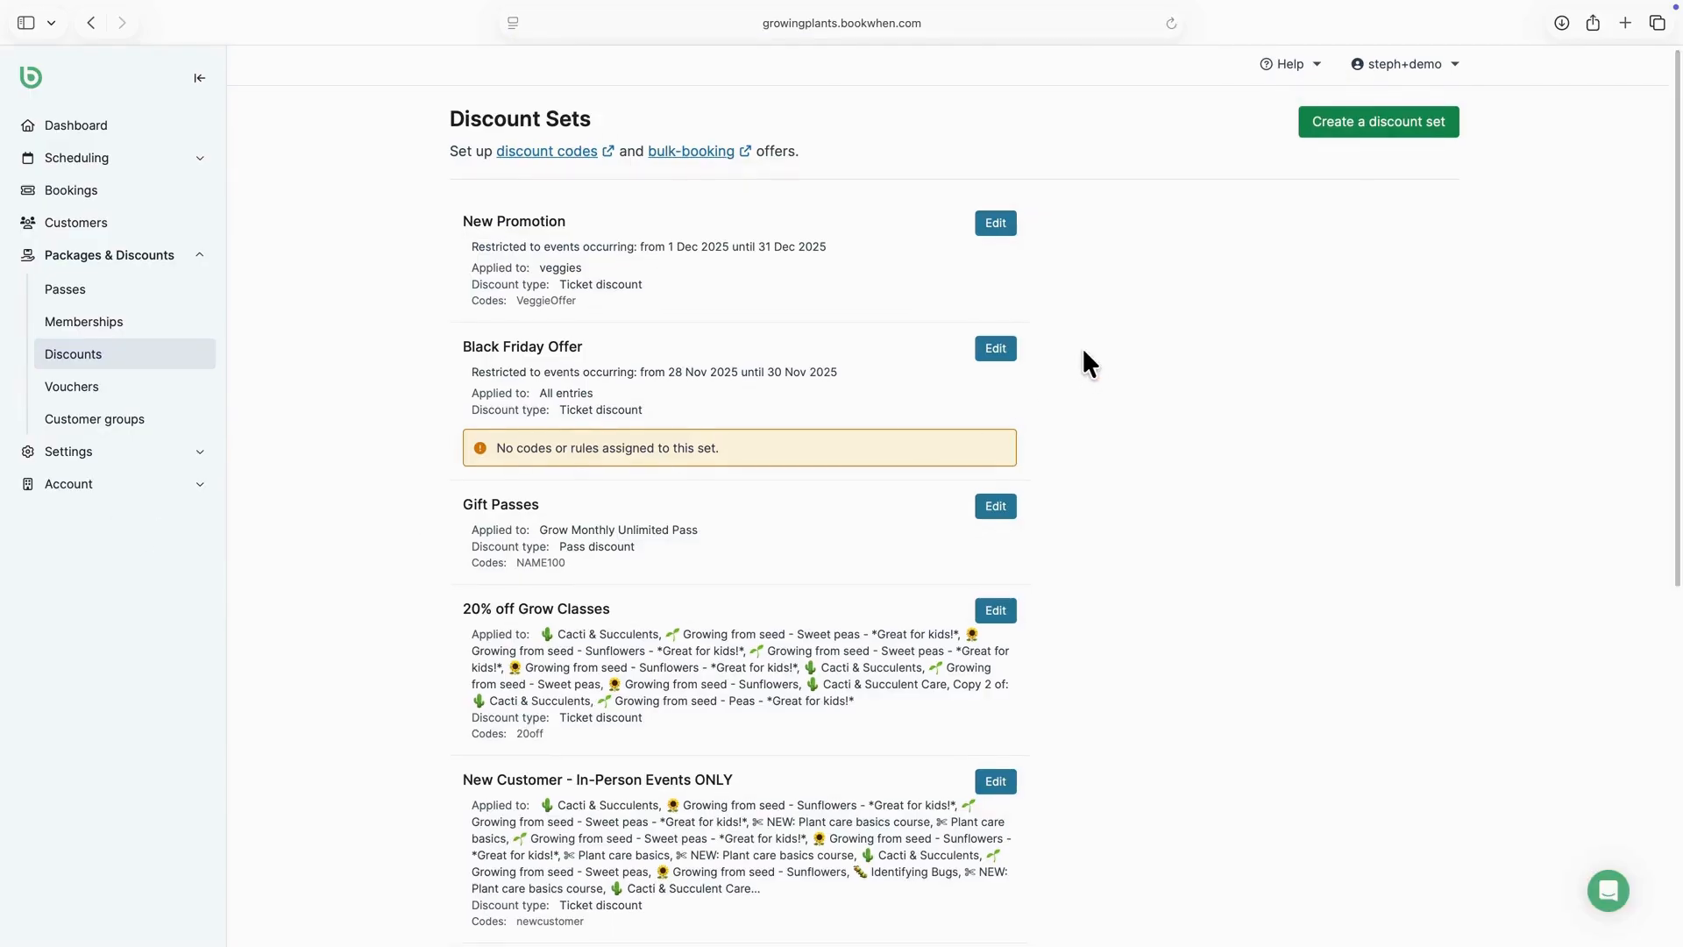
scroll(1090, 337, "up", 1)
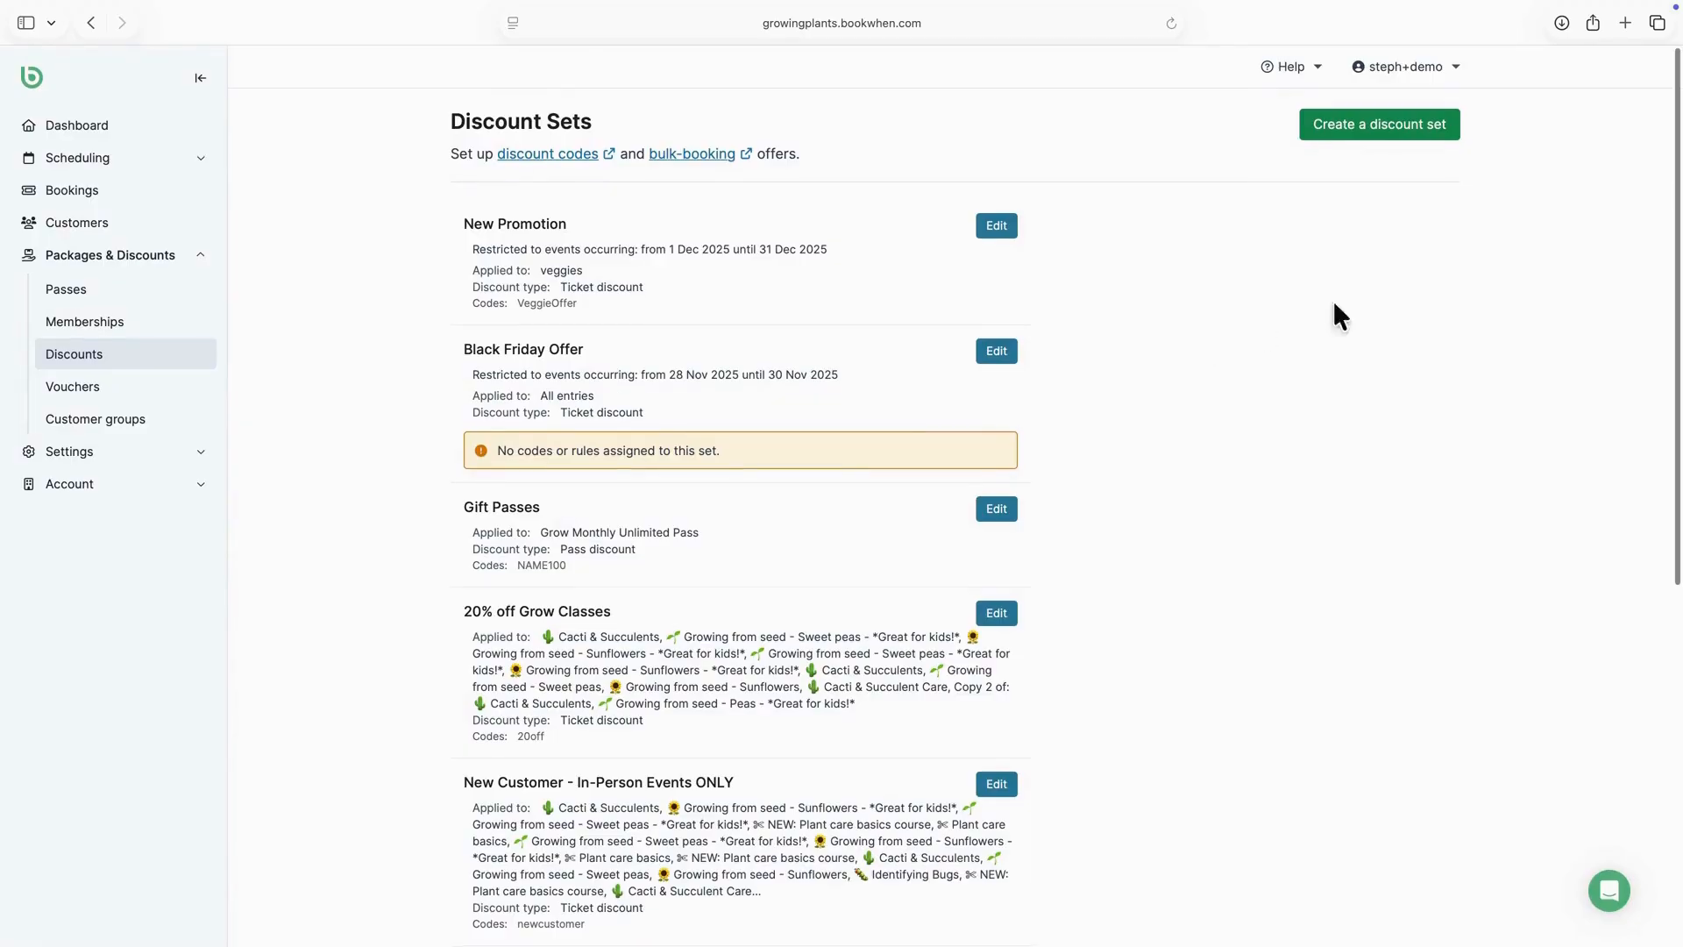
left_click(1368, 123)
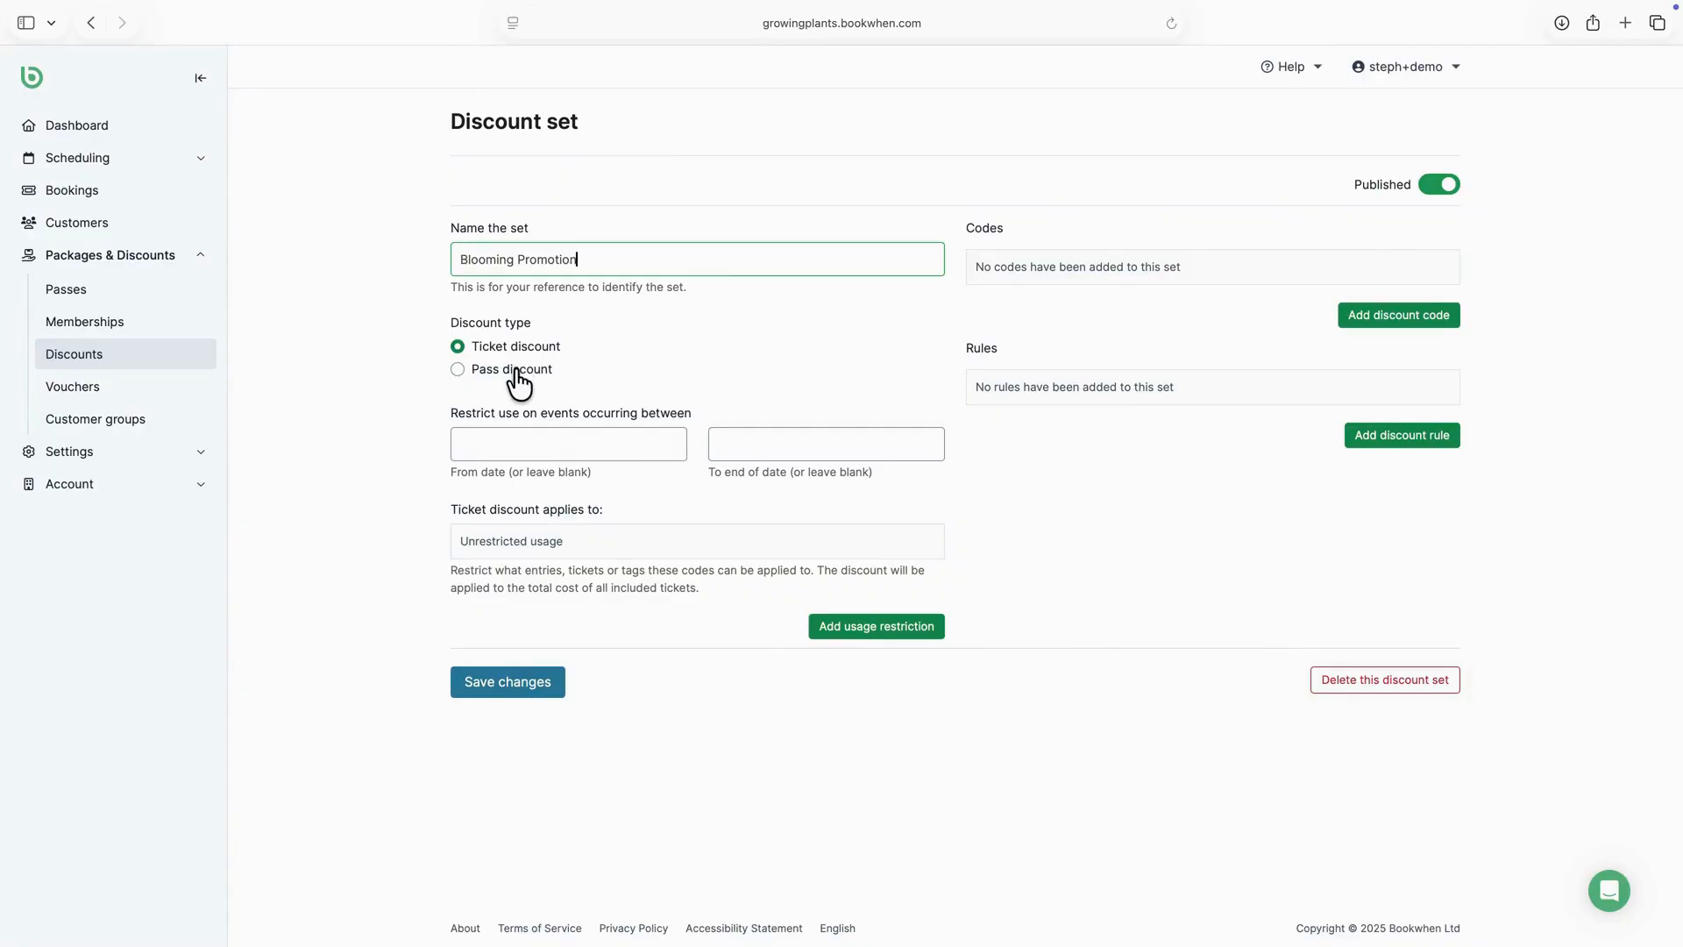
Step: Restrict the discount set to events occurring from 1 Nov 2025 to 31 Dec 2025
left_click(469, 445)
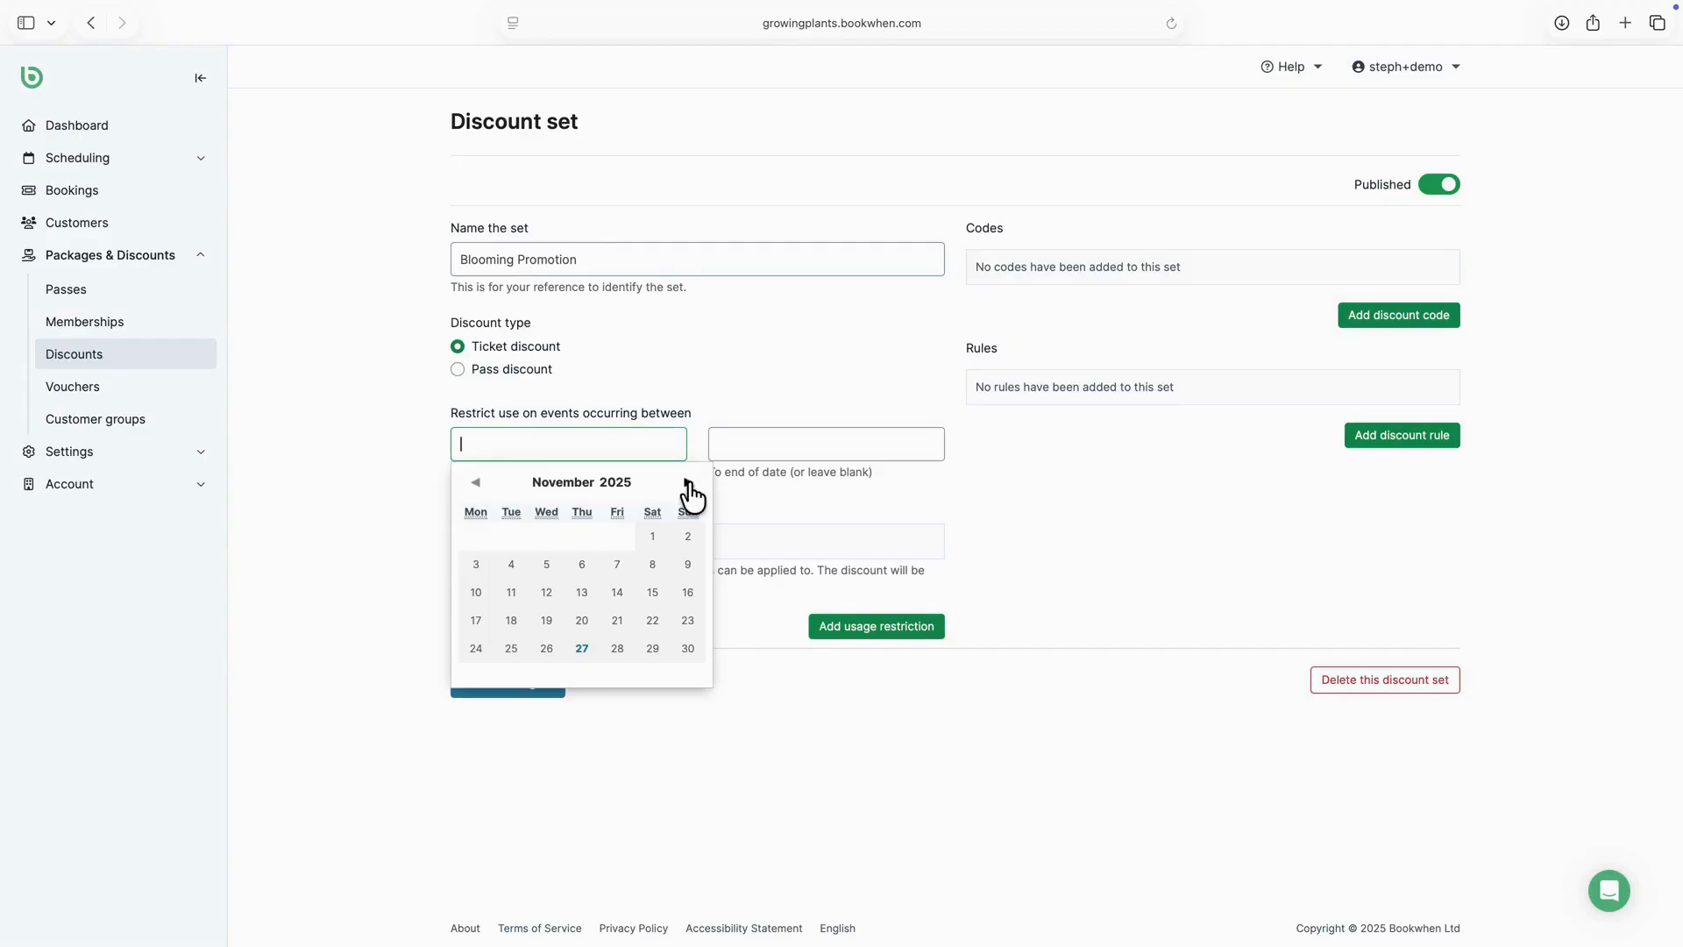
left_click(650, 539)
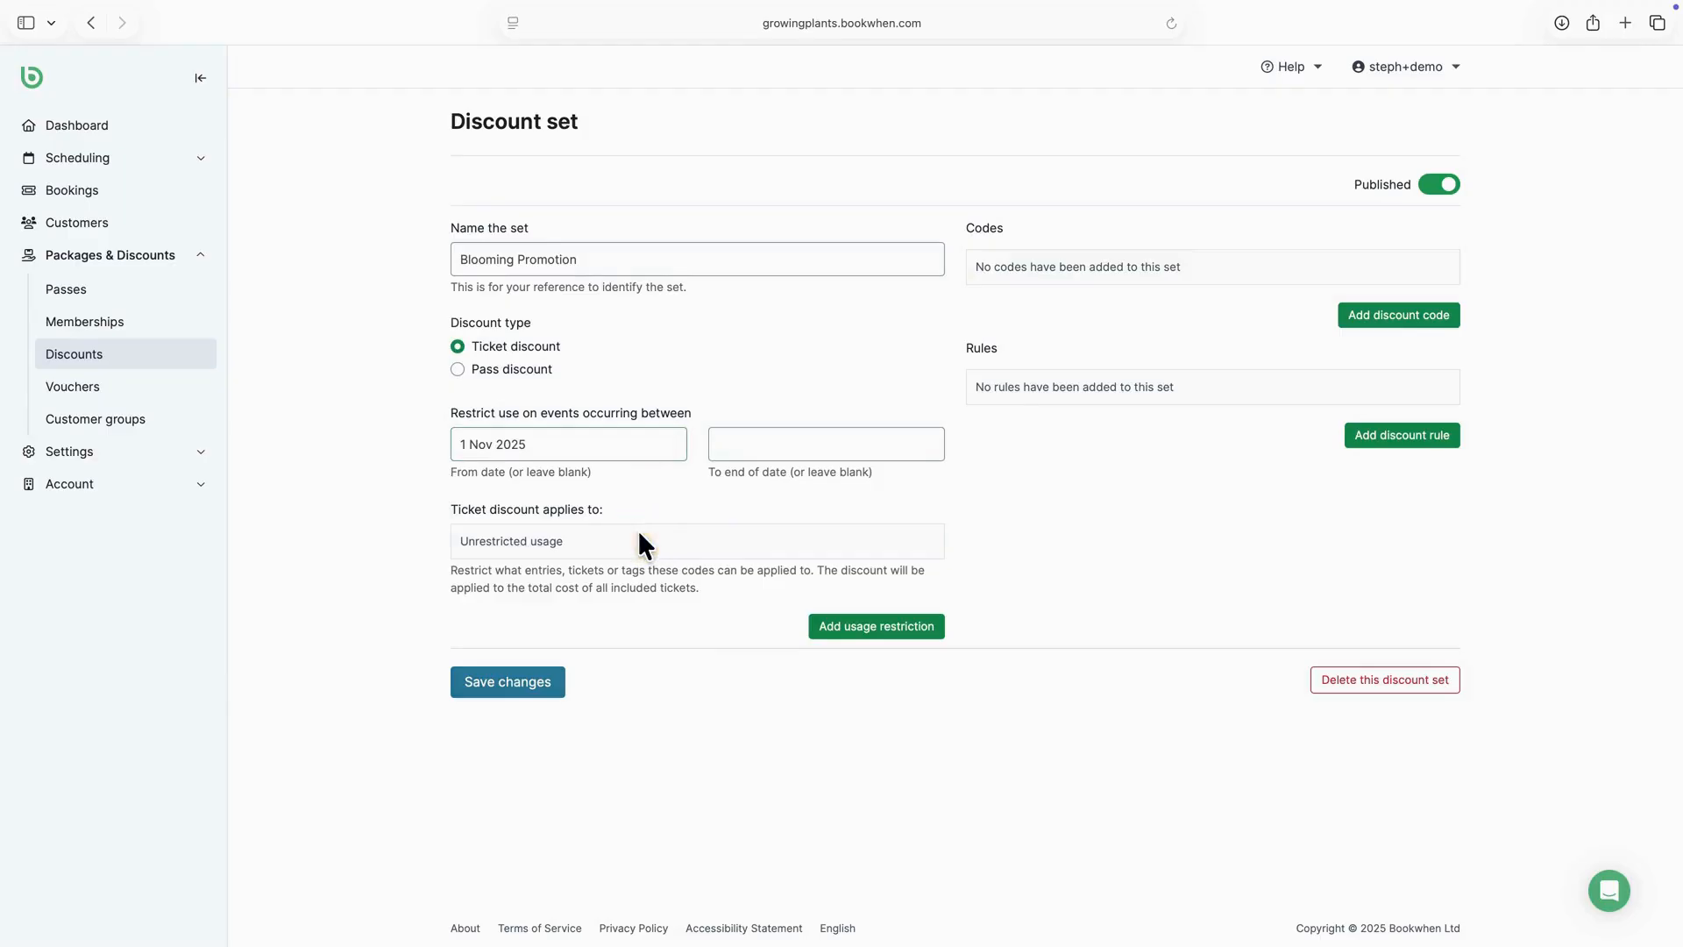
left_click(759, 441)
left_click(946, 482)
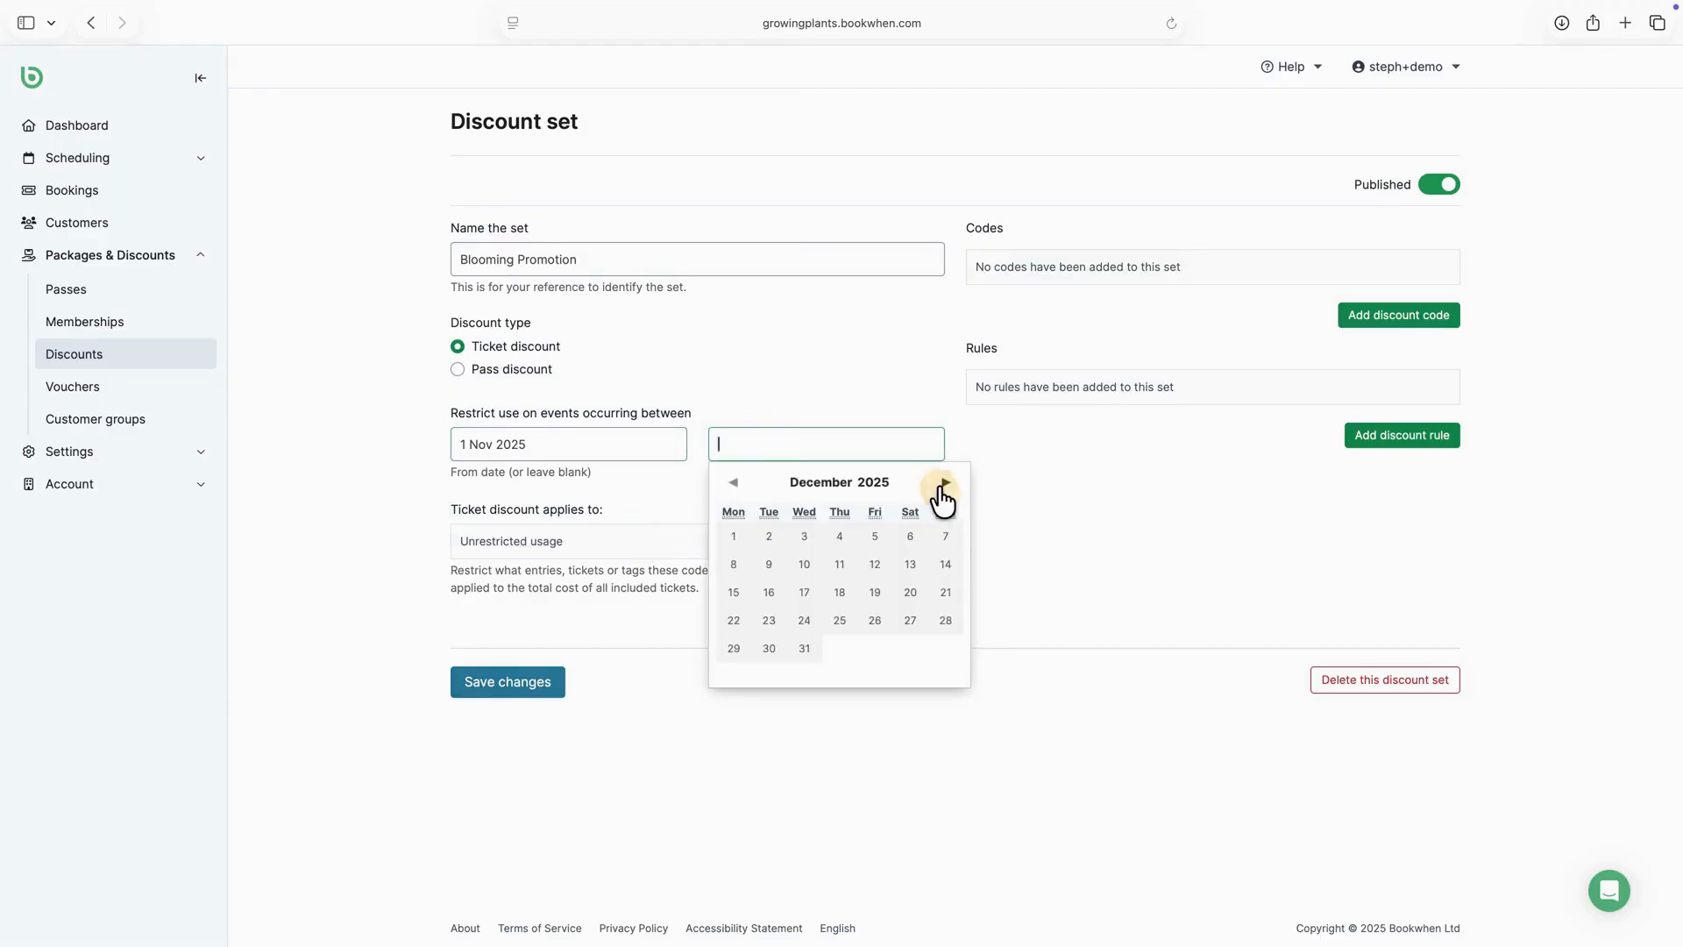
left_click(805, 653)
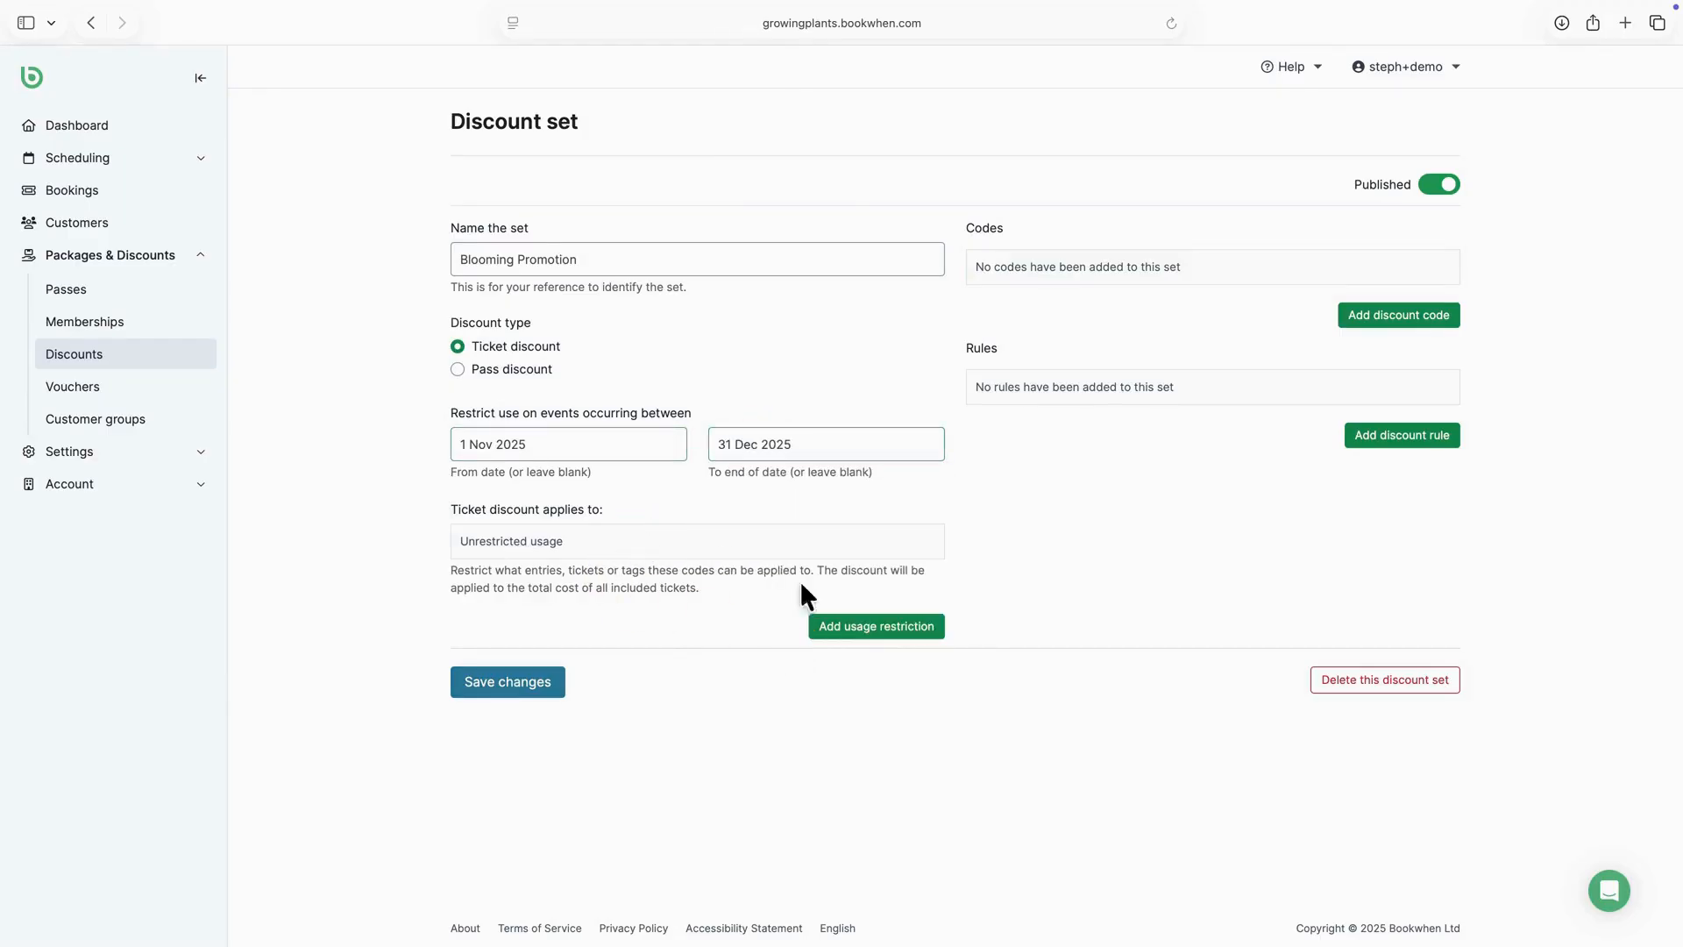
Step: Add a usage restriction that limits the ticket discount to entries with the flowers tag
left_click(840, 626)
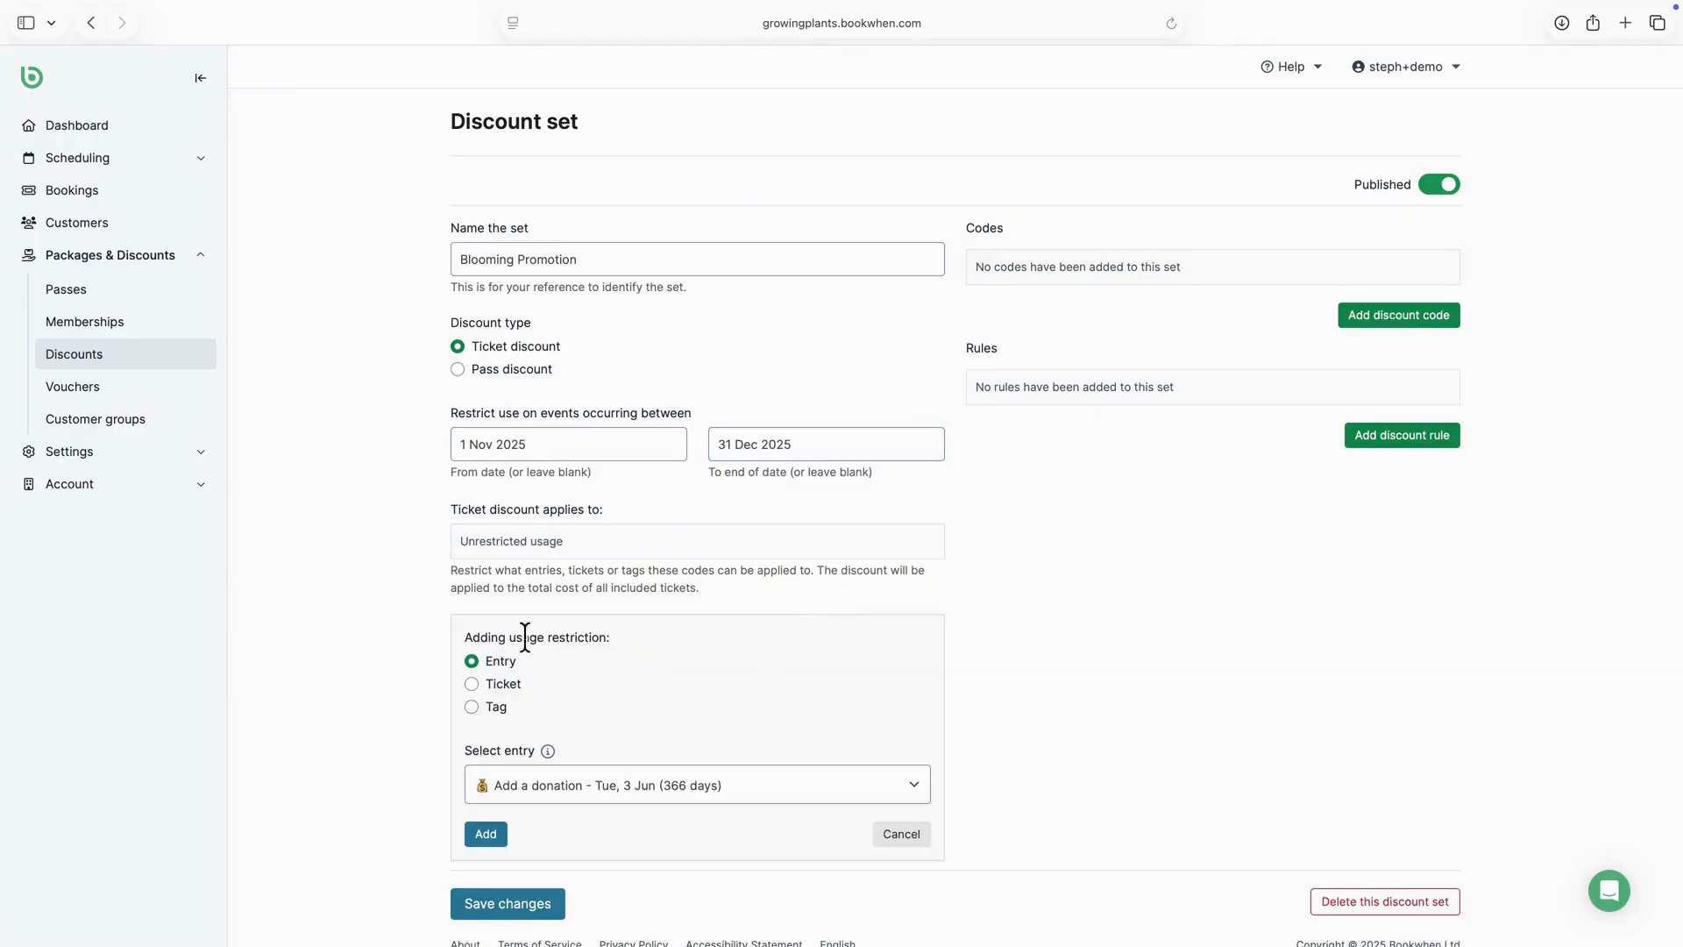
left_click(472, 707)
left_click(582, 781)
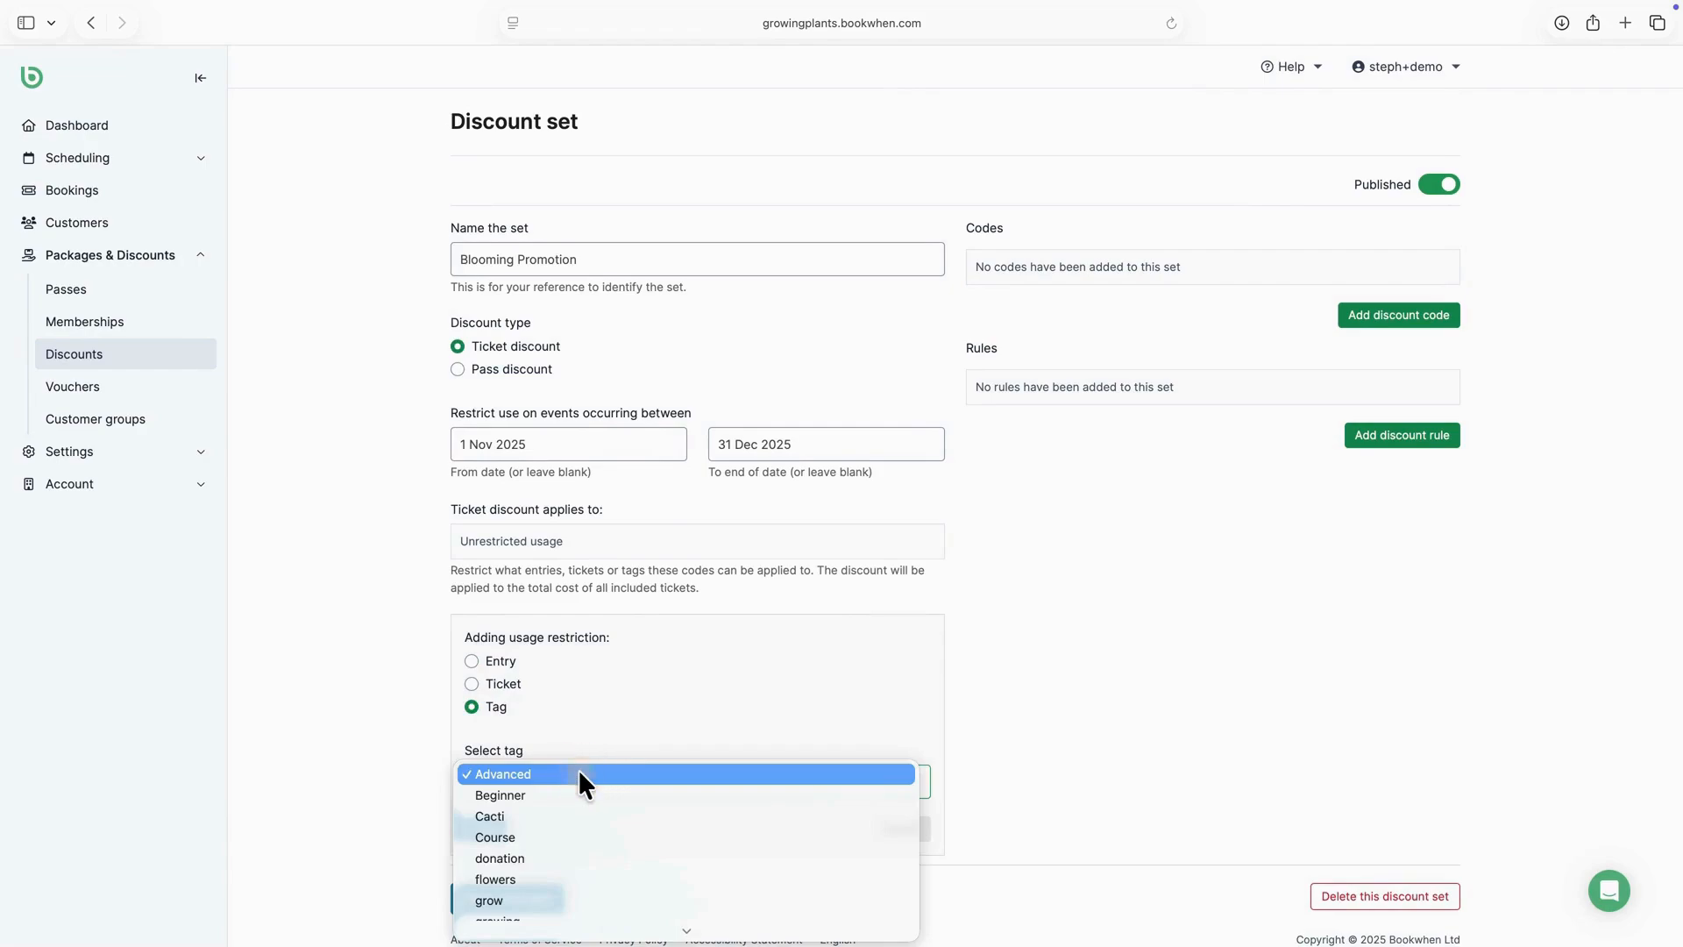
scroll(577, 784, "down", 3)
left_click(564, 798)
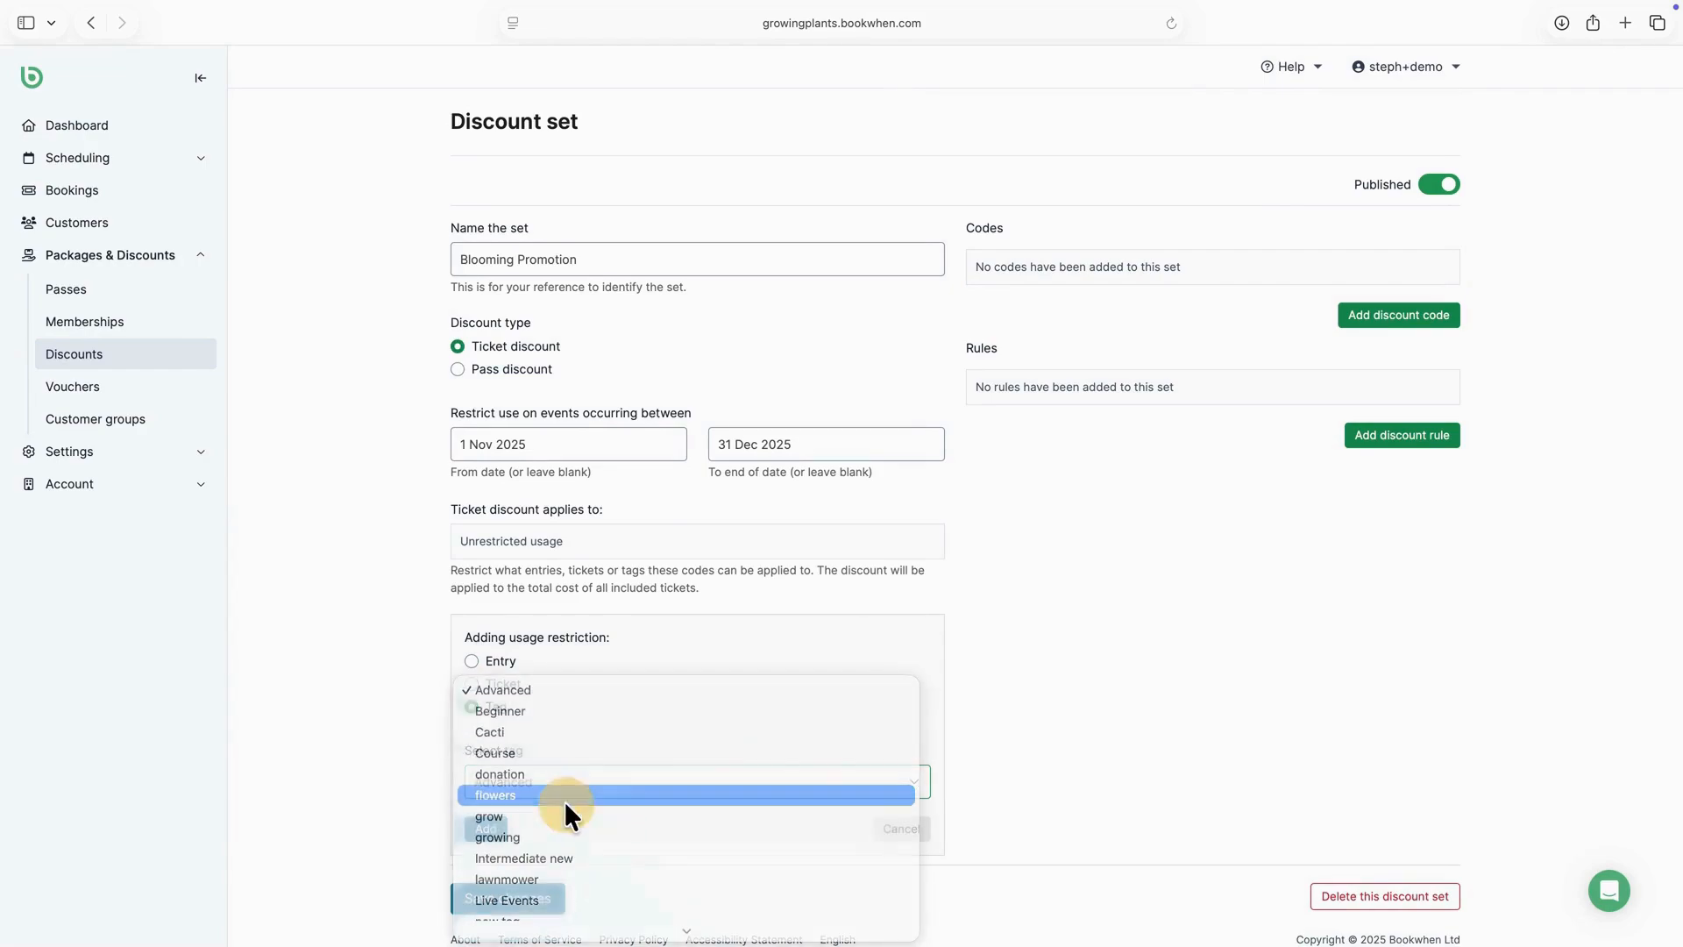
left_click(486, 830)
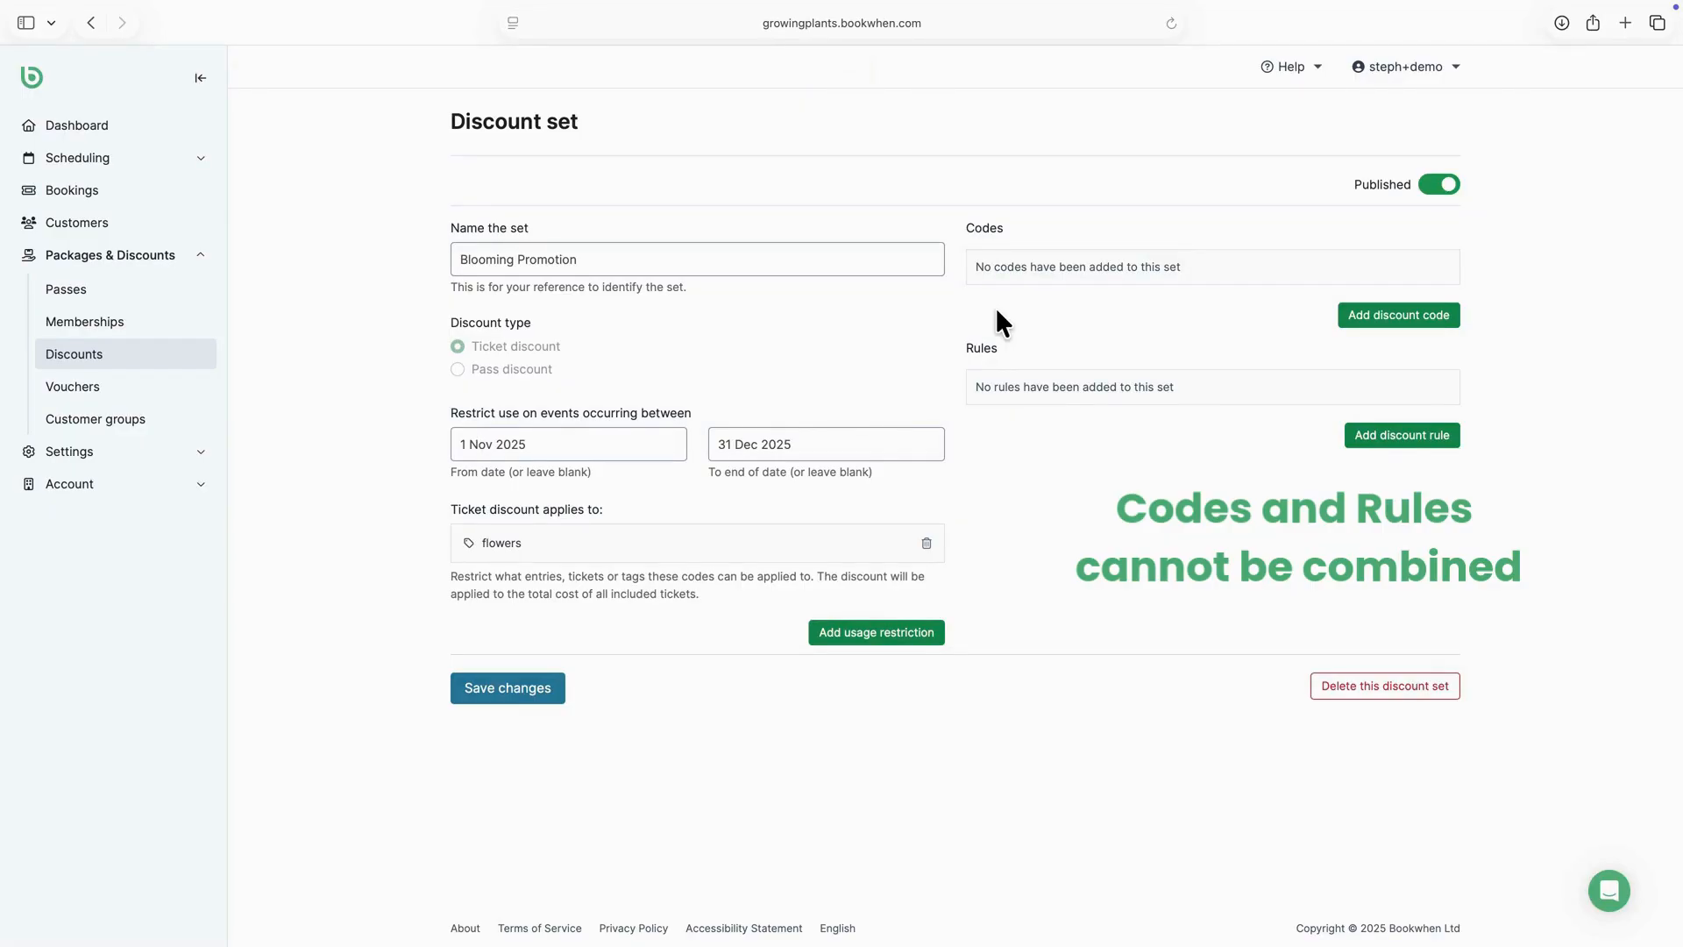
Step: Start a new discount code Welcome10 for the set with a fixed discount amount of £10
scroll(996, 307, "down", 1)
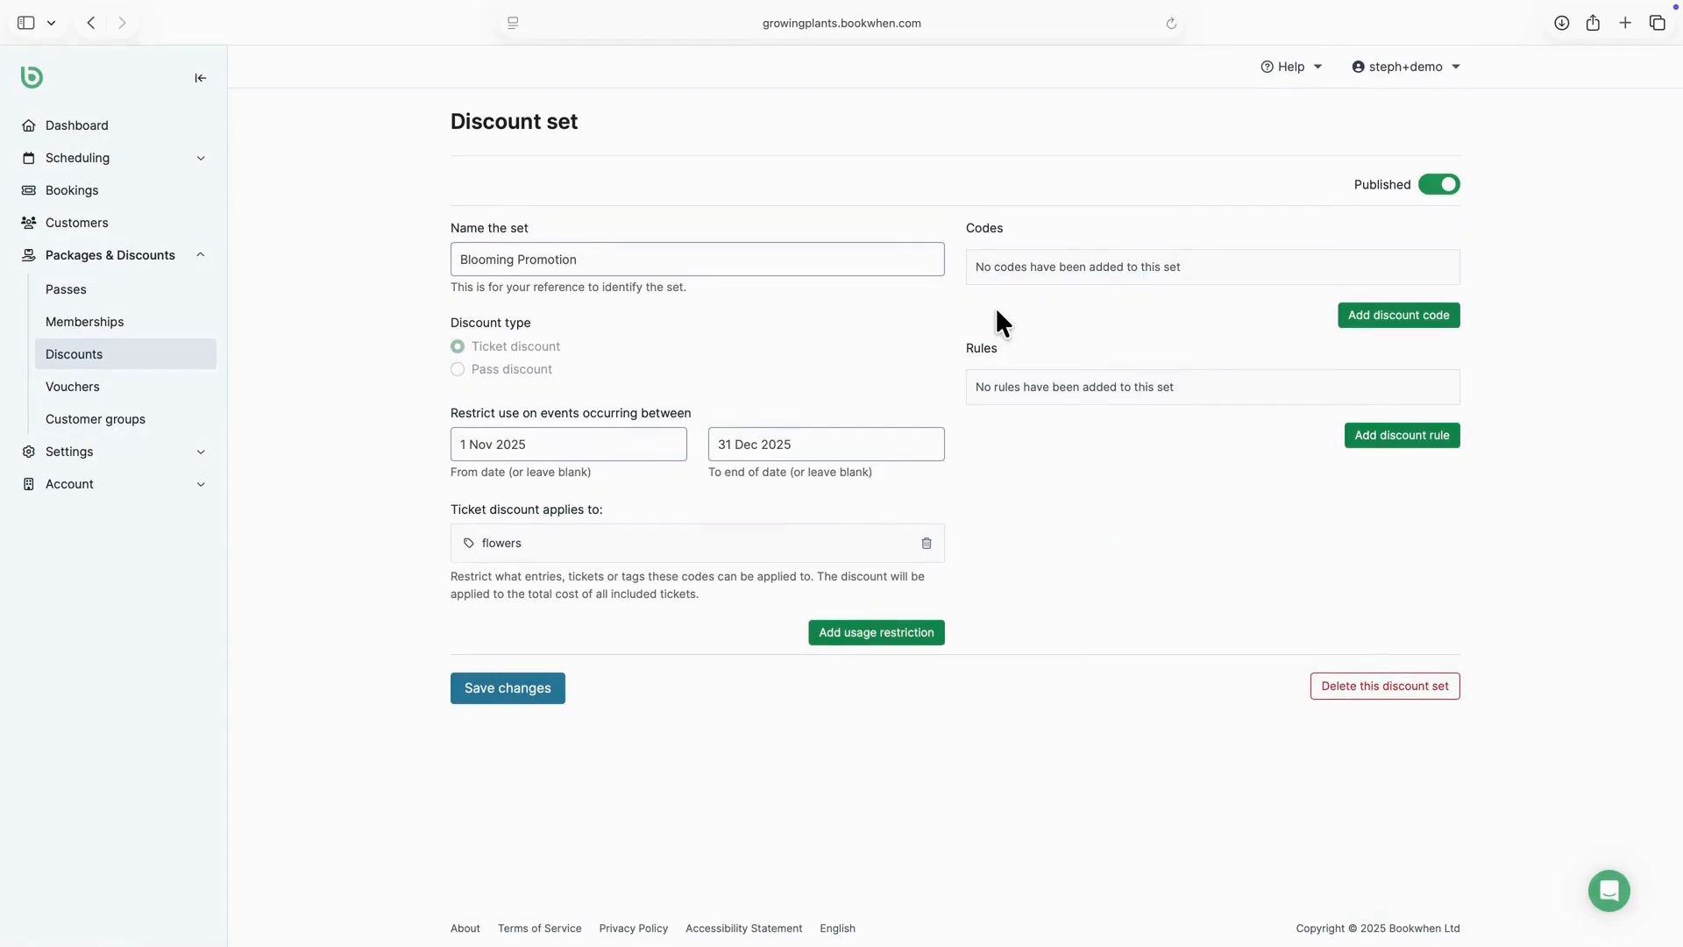
left_click(1406, 318)
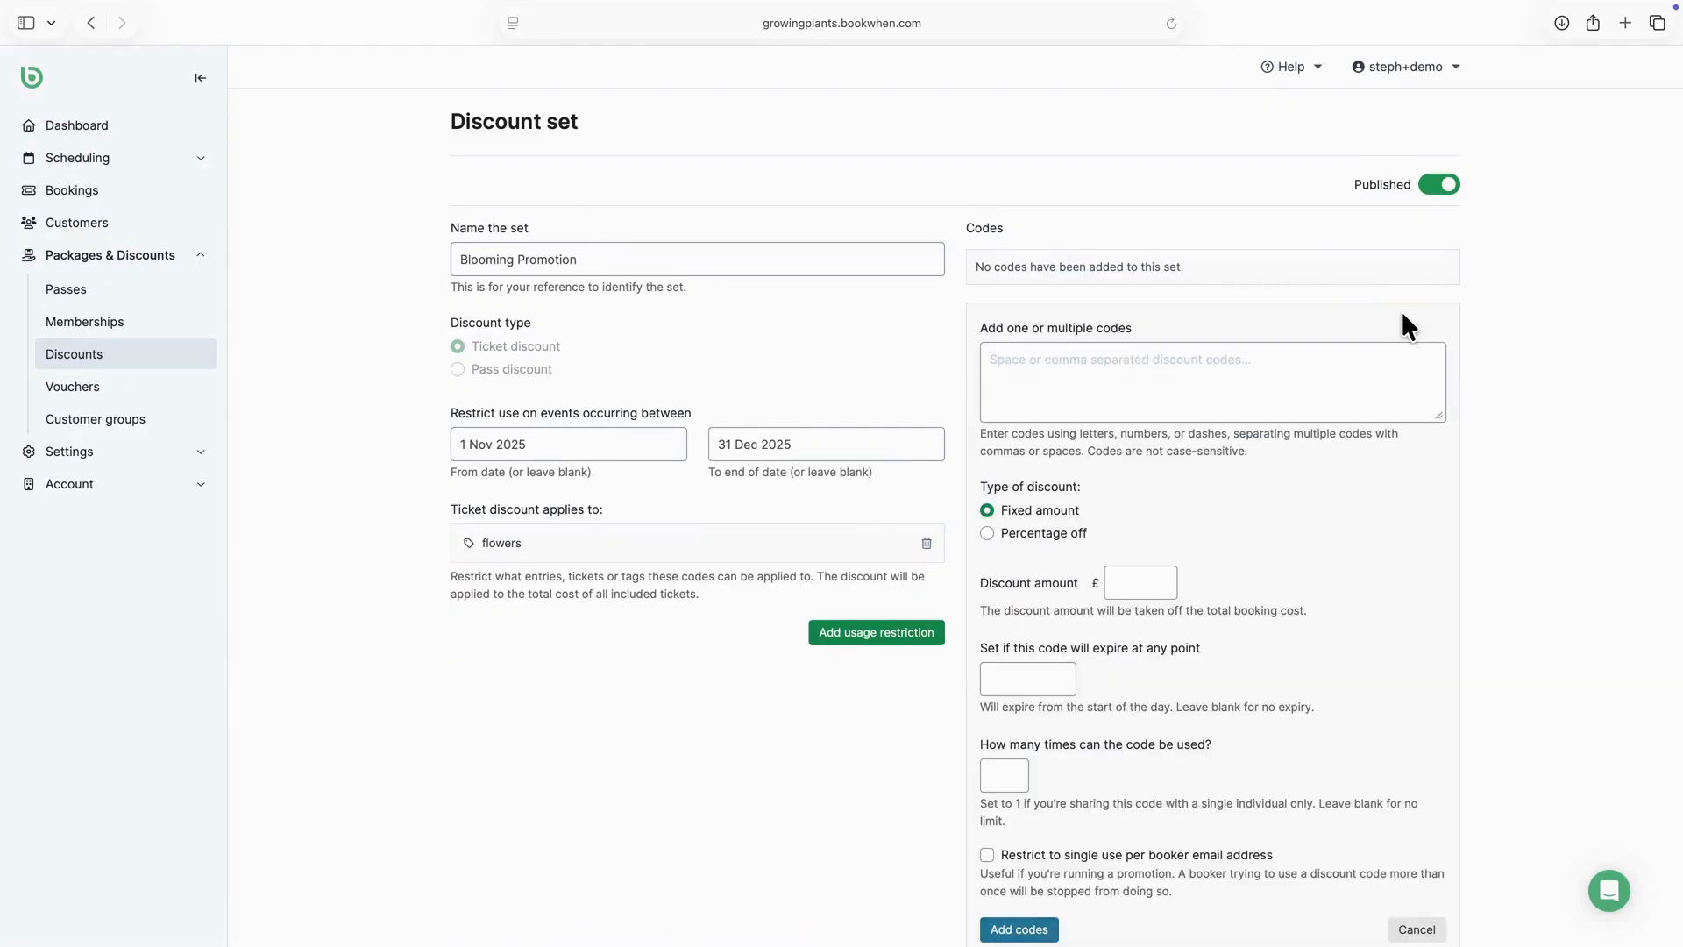
scroll(1403, 316, "down", 3)
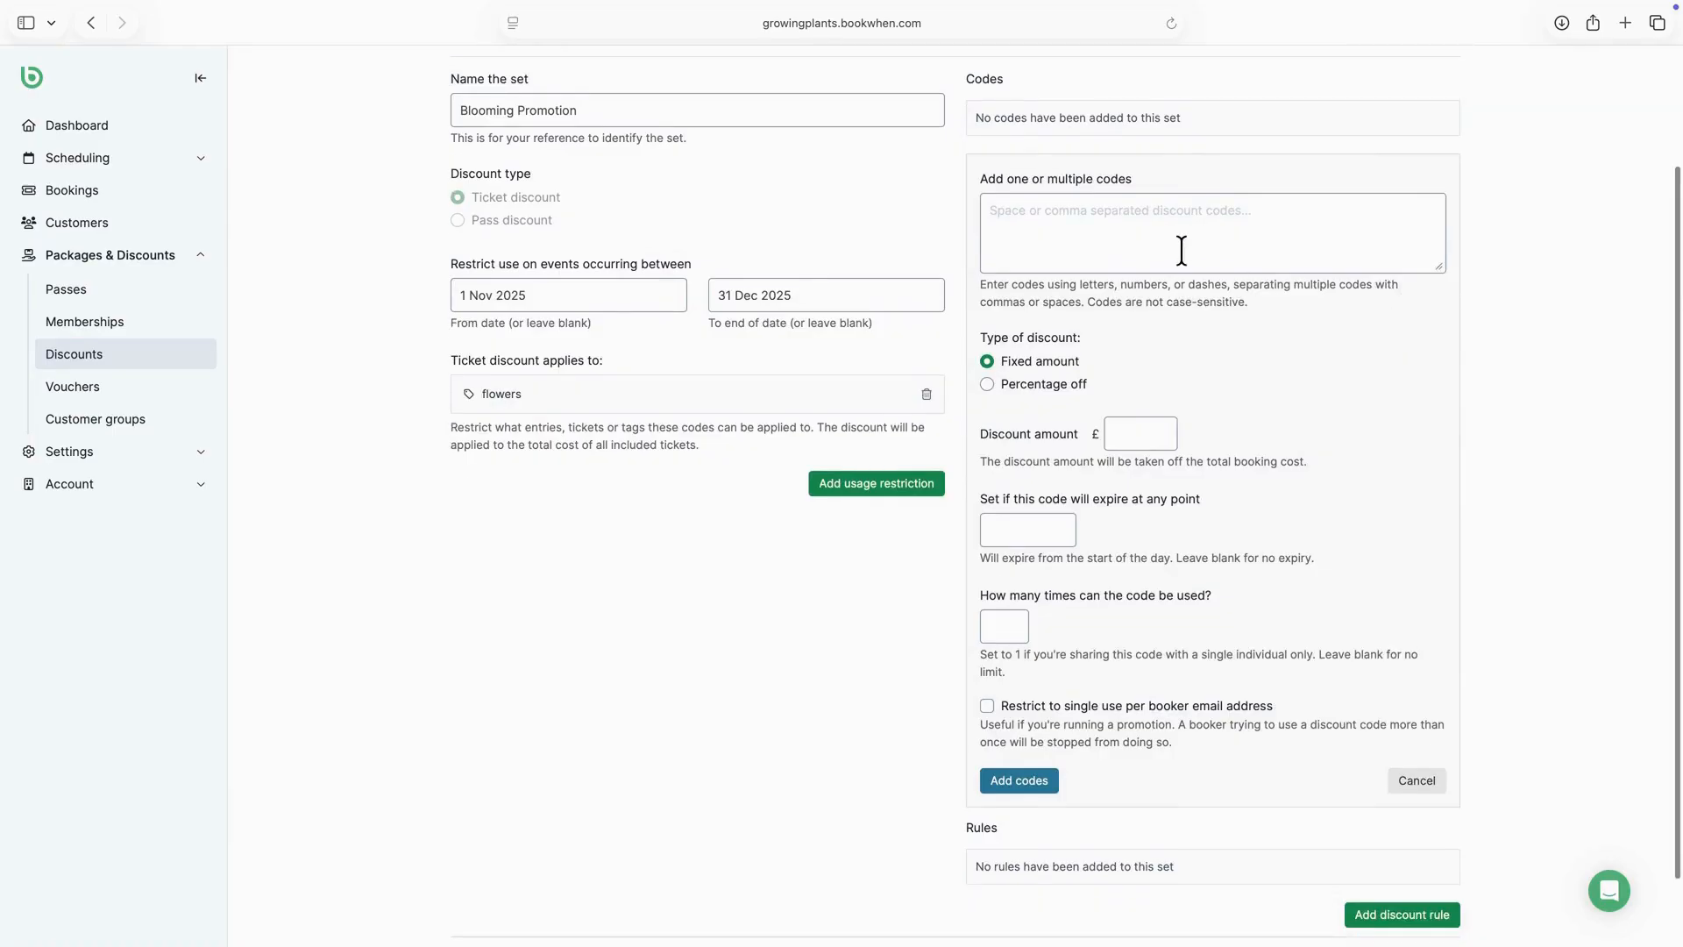
type("We")
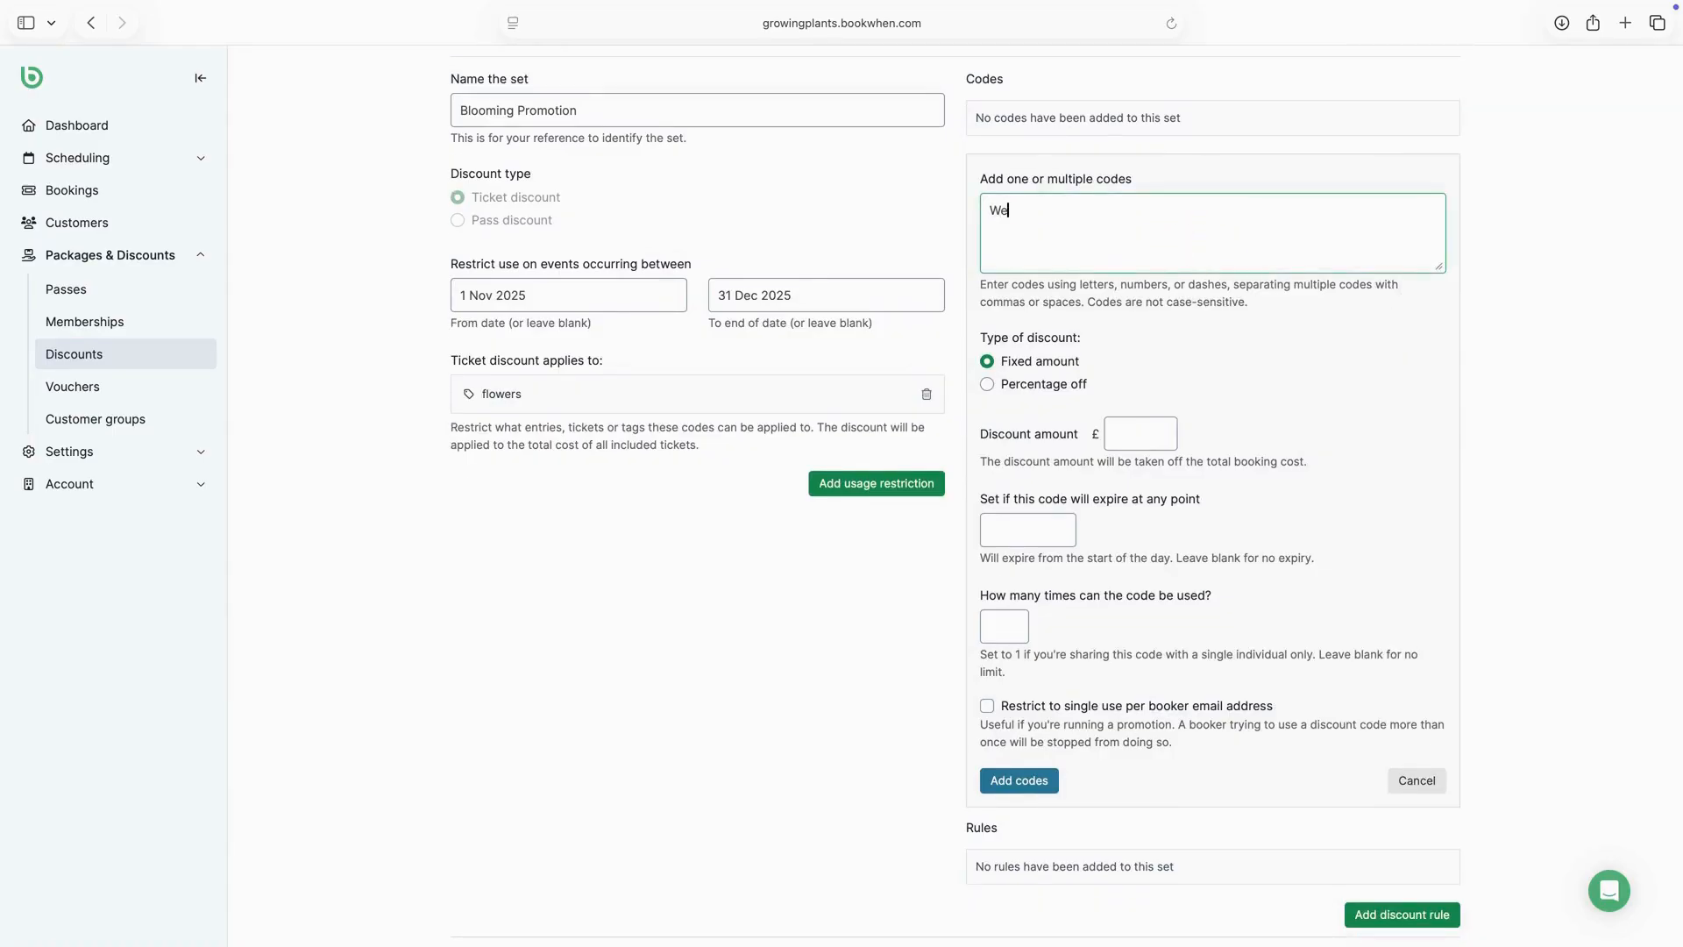
key("BackSpace")
key("BackSpace")
type("Welcome10")
left_click(1126, 434)
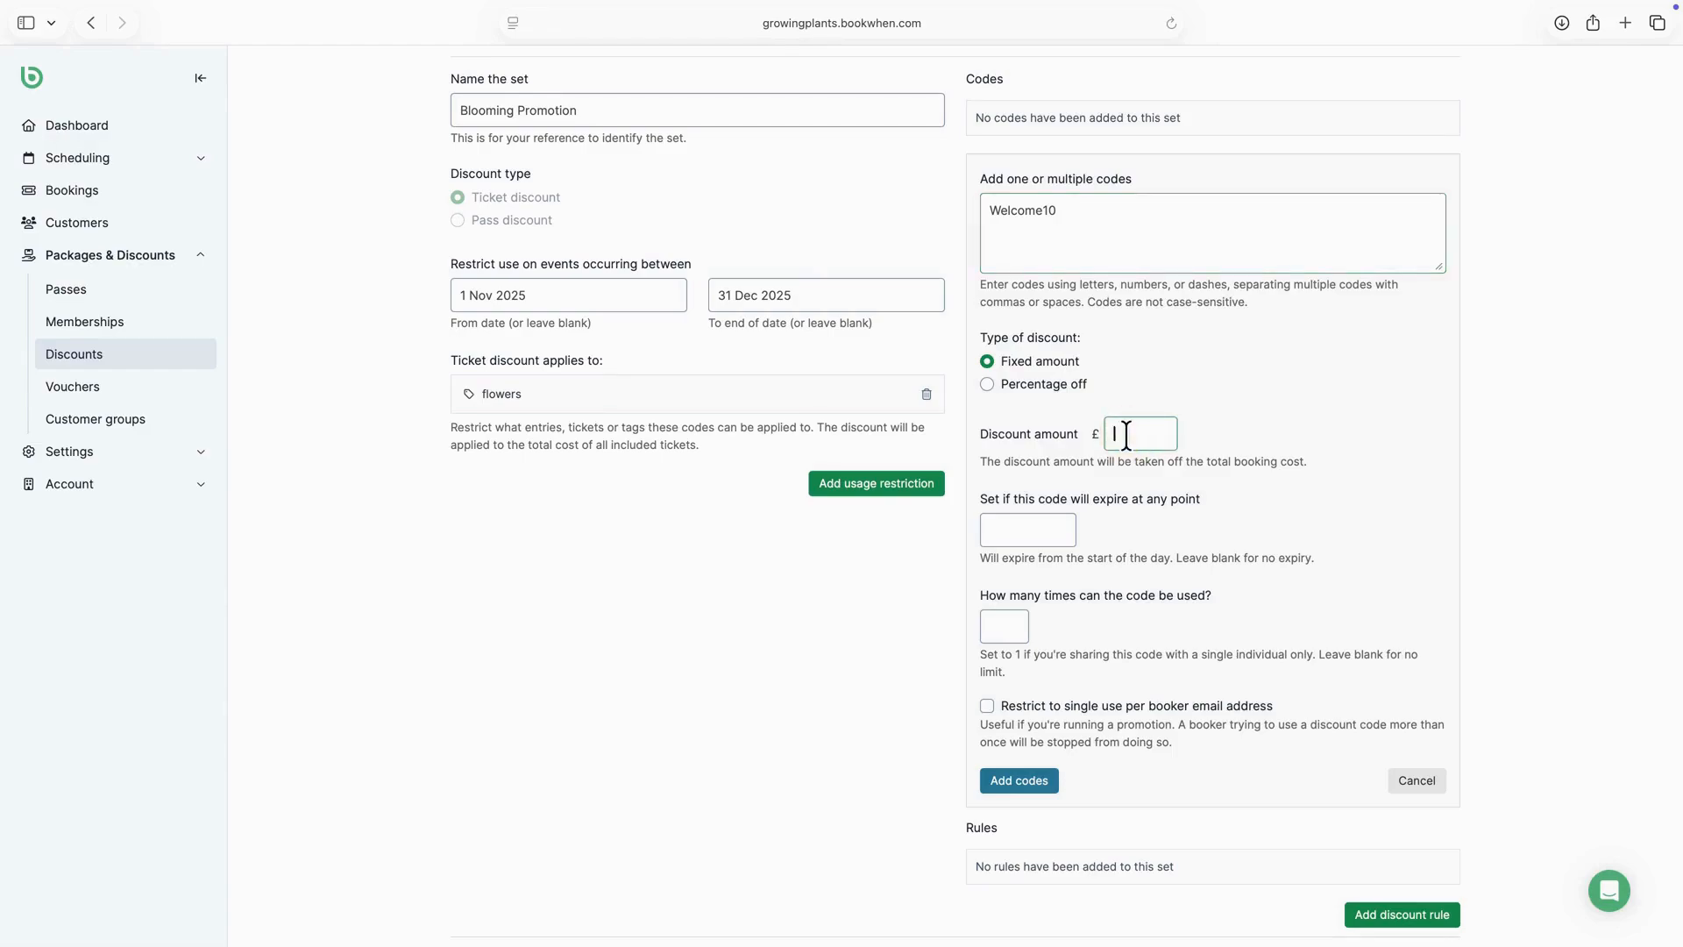
type("10")
Step: Set the code to expire on 31 Dec 2025, allow 10 uses with single use per booker email, and add it
left_click(1011, 530)
left_click(1218, 568)
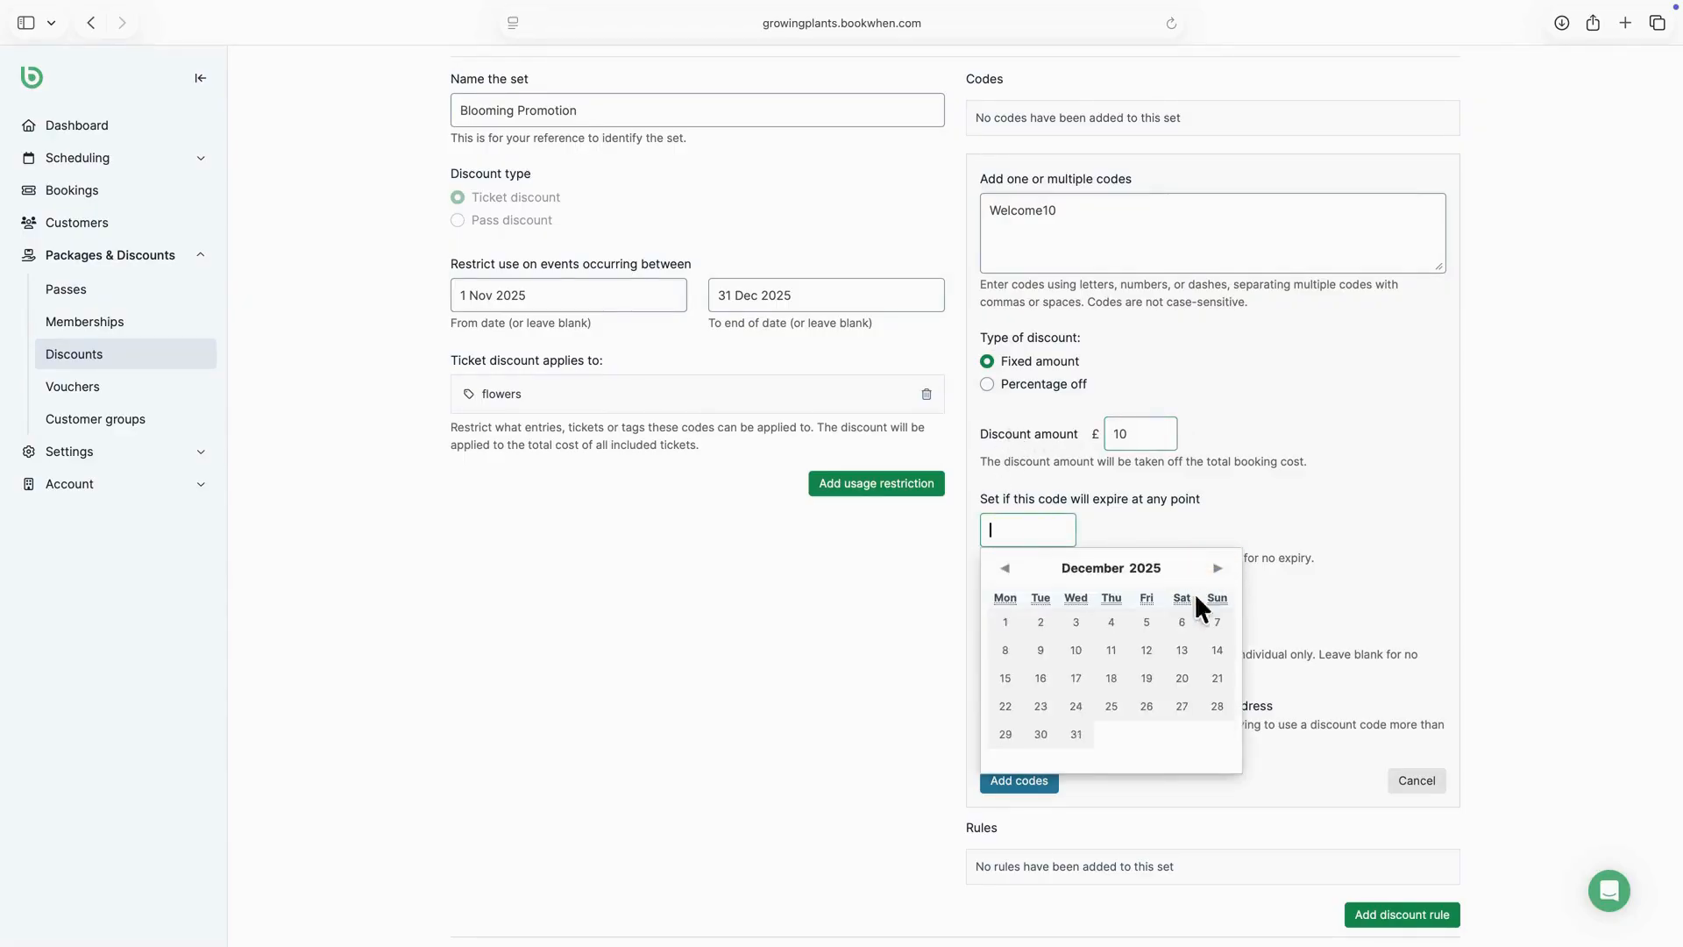
left_click(1076, 734)
type("10")
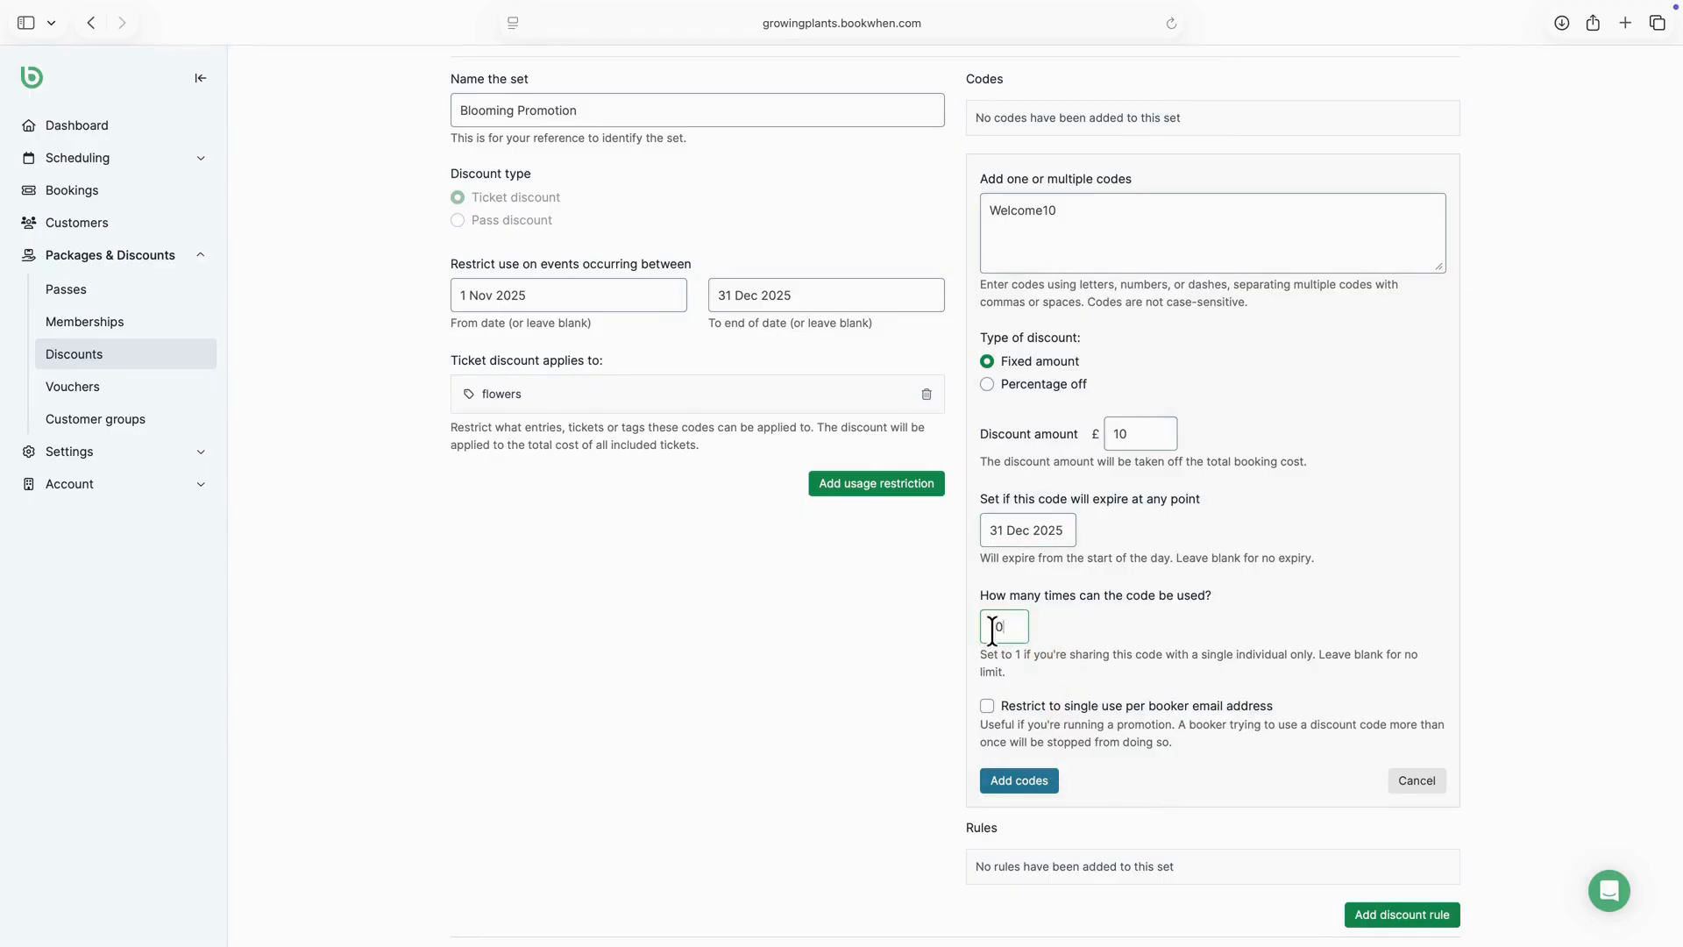
left_click(989, 711)
left_click(1032, 783)
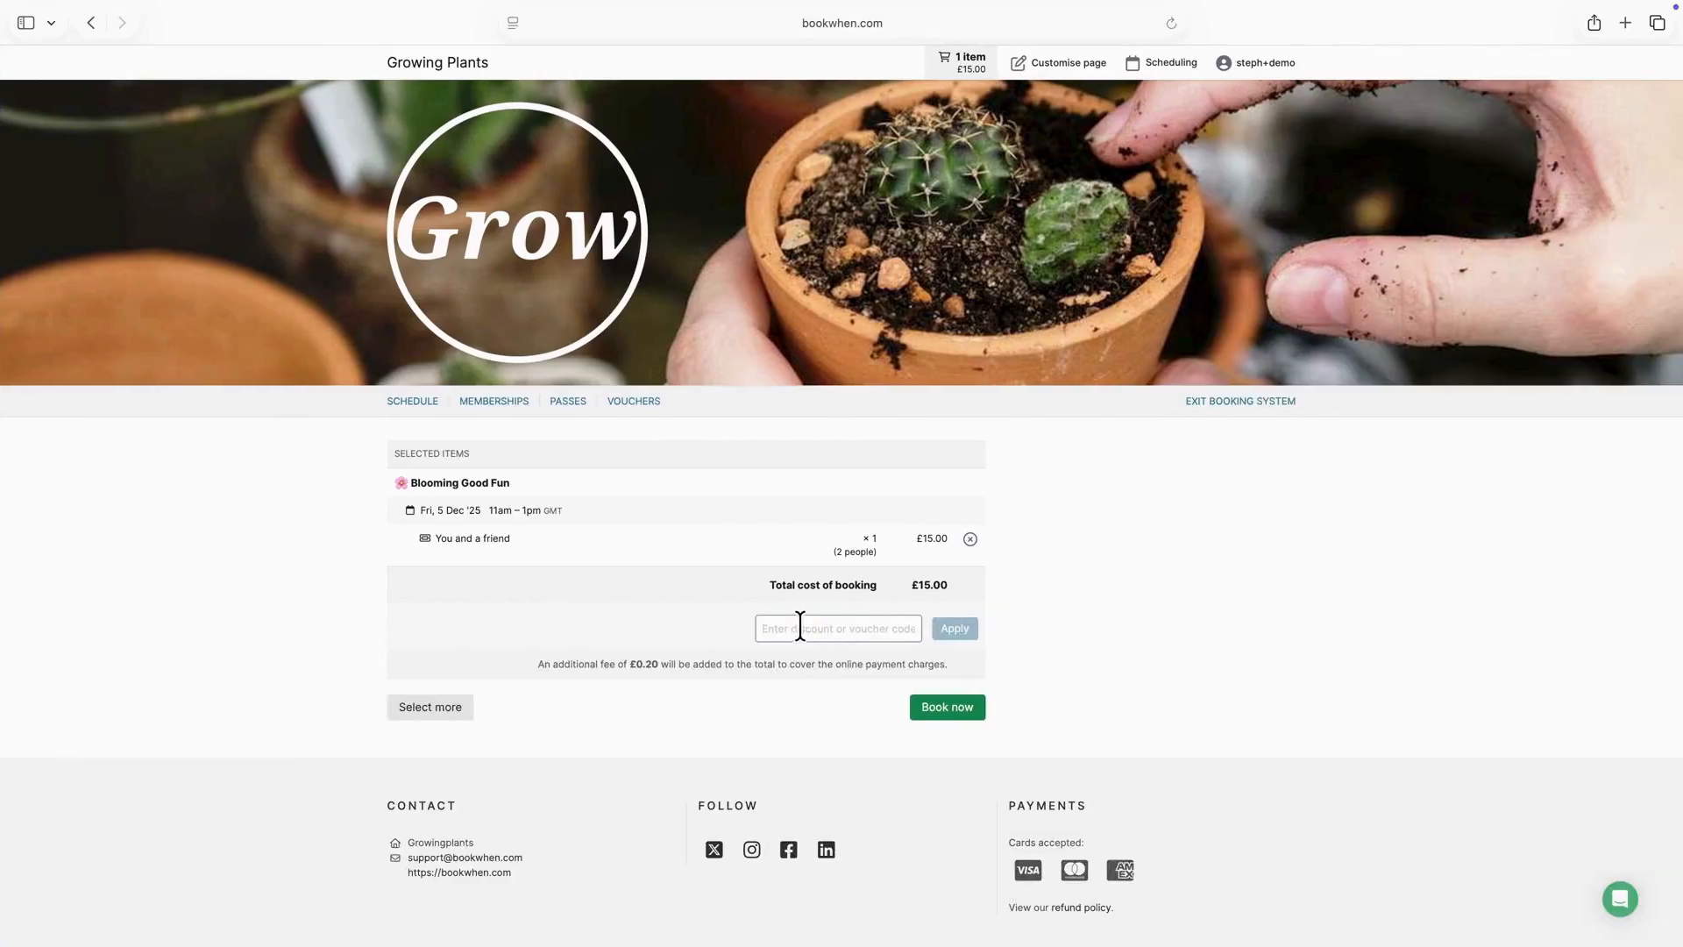
Step: Apply the discount code Welcome10 to the Blooming Good Fun booking on the public booking page
left_click(799, 628)
type("Welcome")
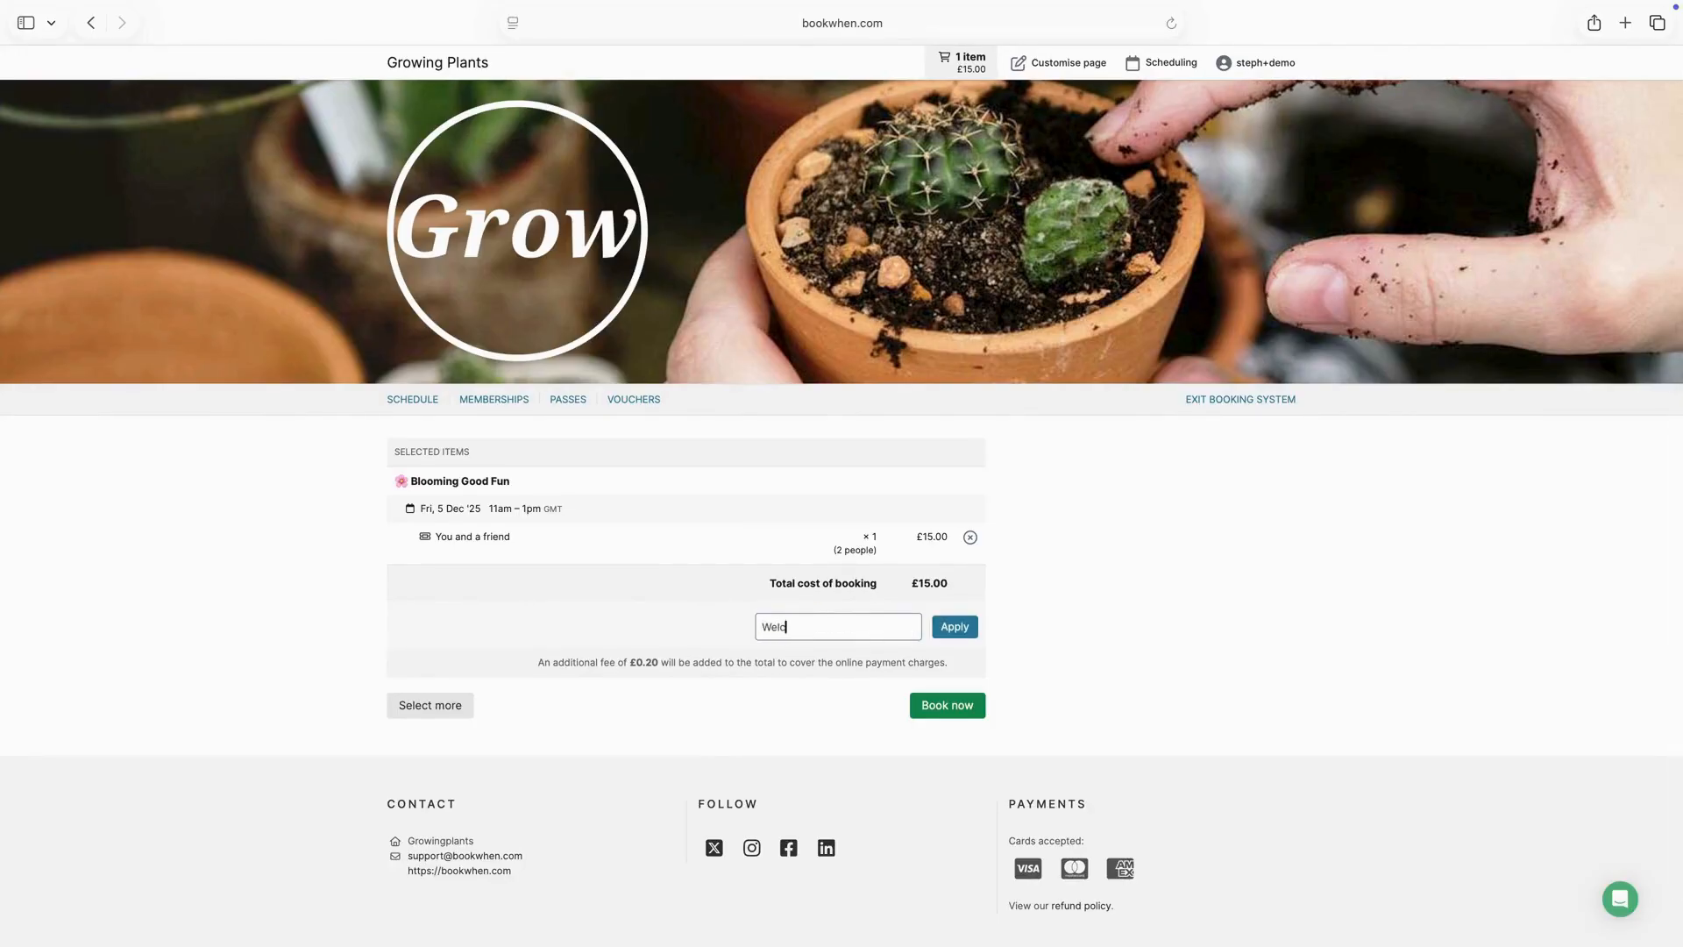
type("10")
left_click(968, 627)
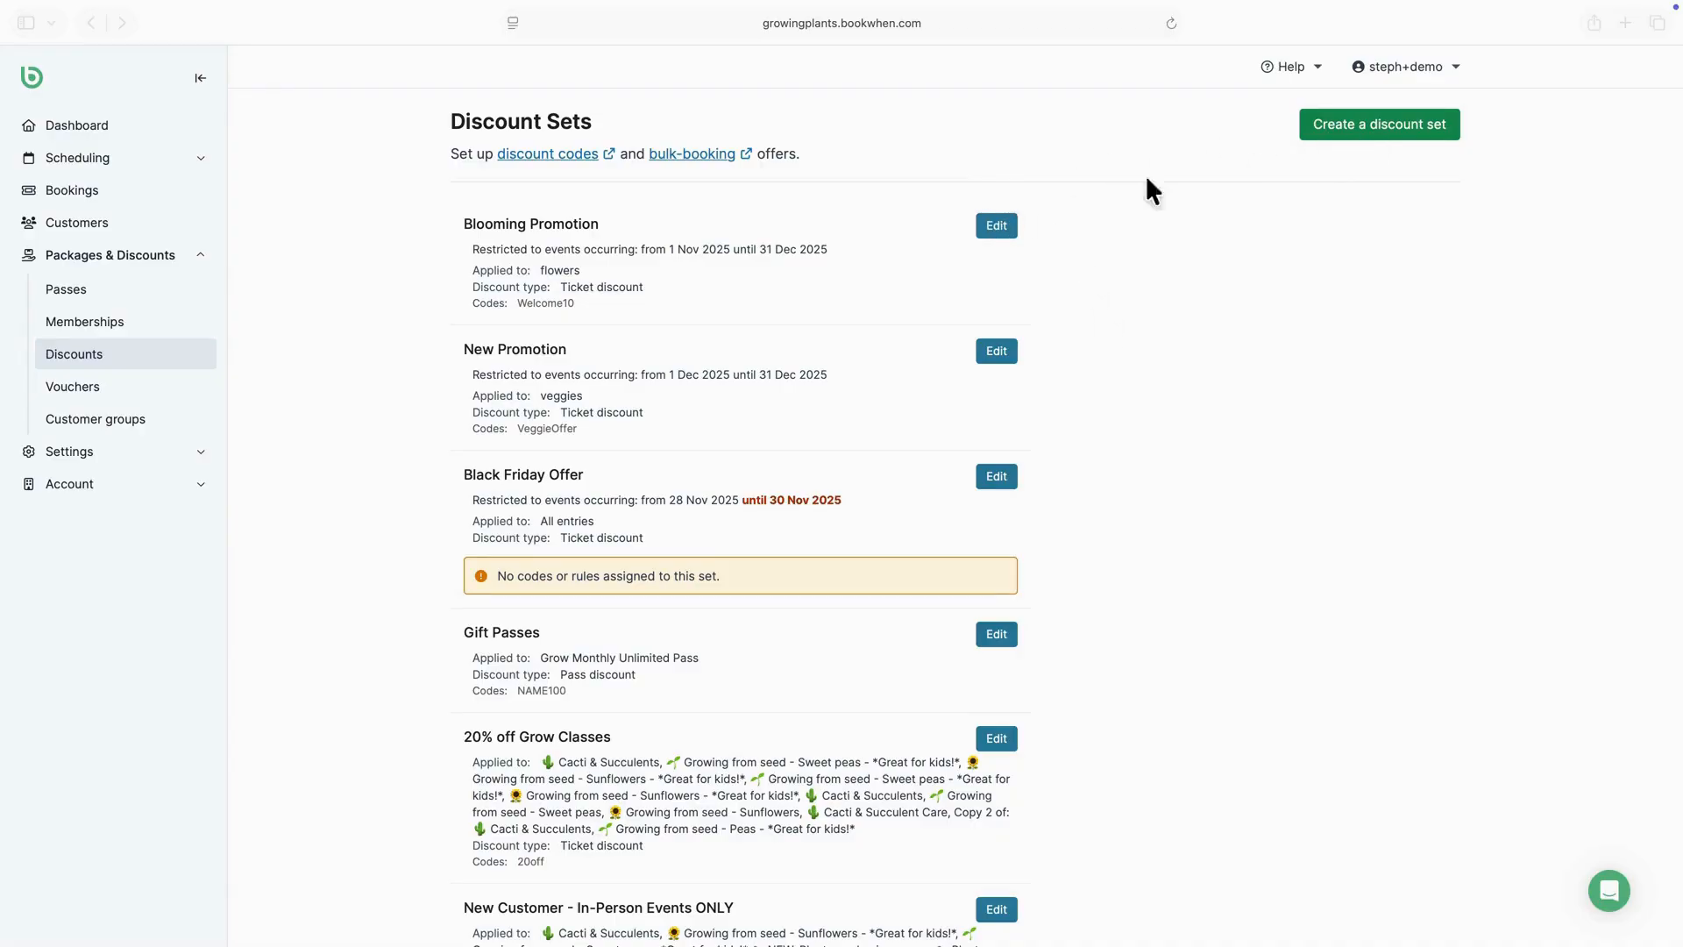
Step: Edit the Blooming Promotion set and start a bulk purchase discount rule with a minimum of 2 tickets and 10 percent off
left_click(997, 225)
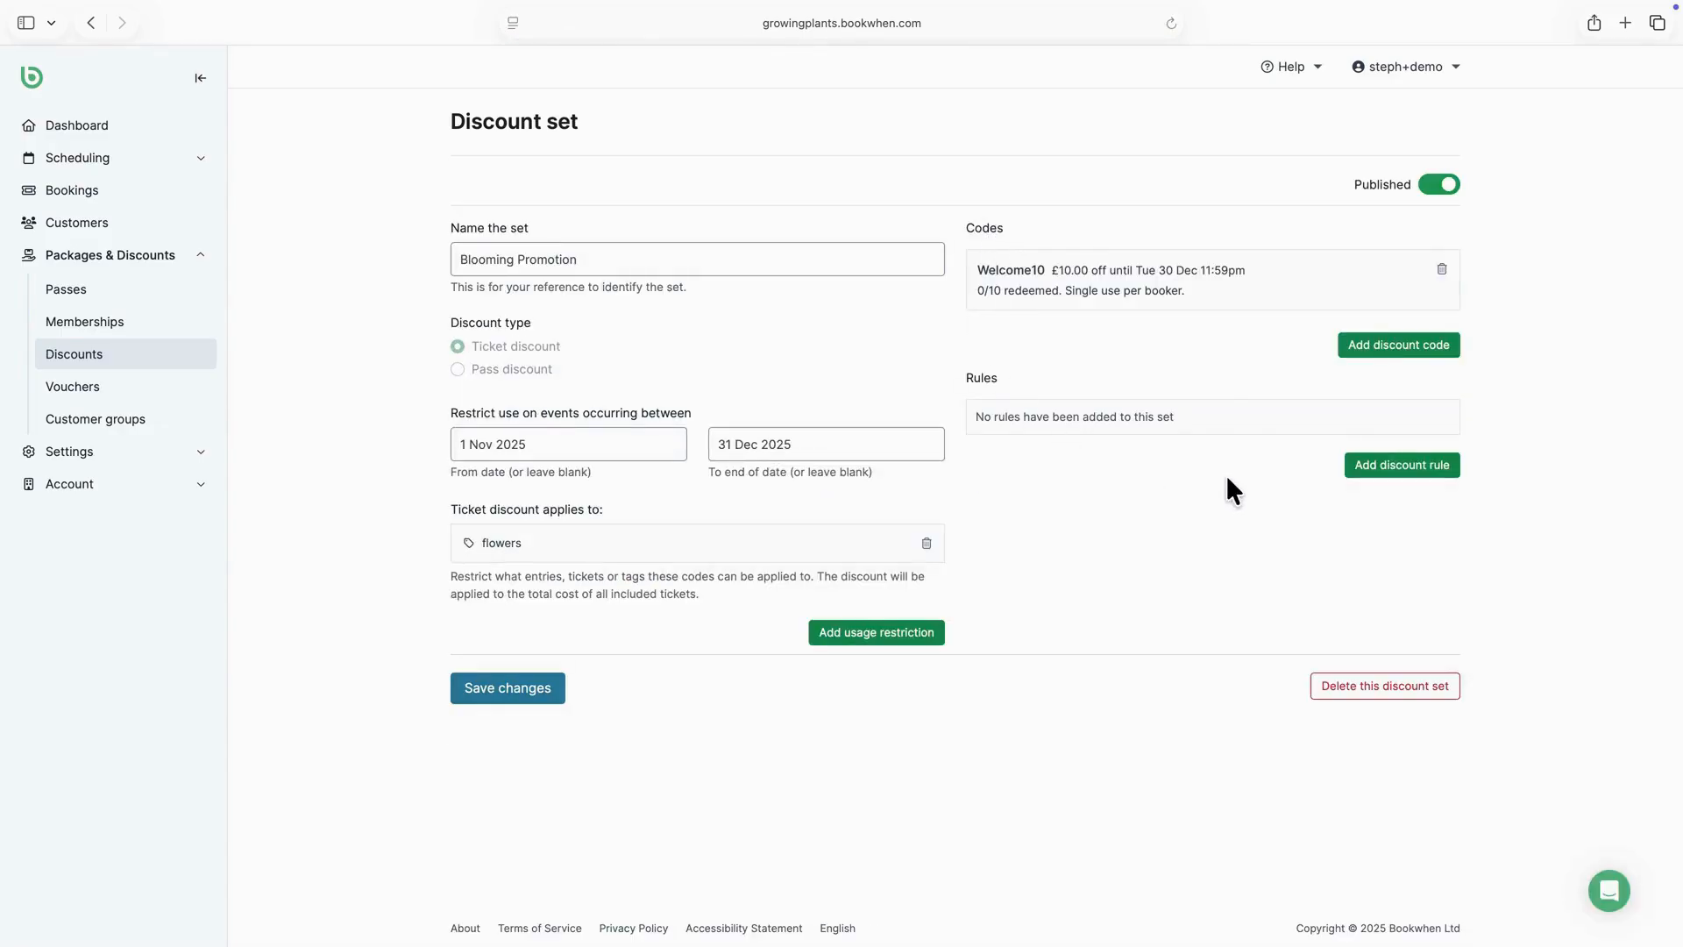
left_click(1421, 481)
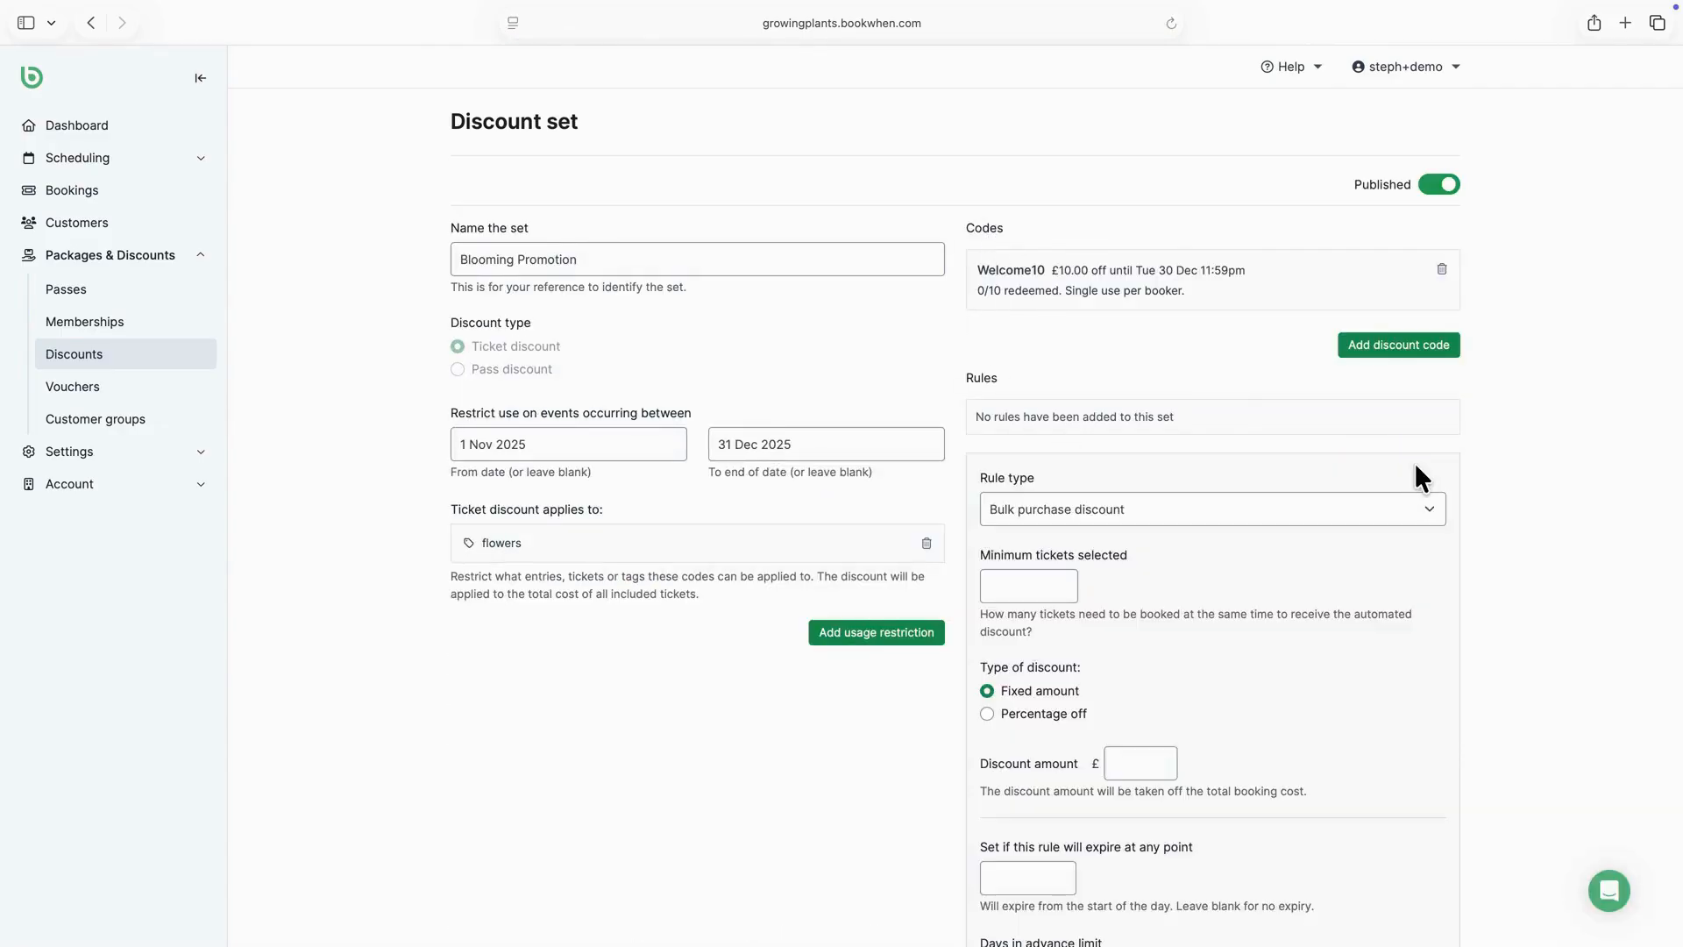
scroll(1415, 461, "down", 2)
left_click(1031, 486)
type("2")
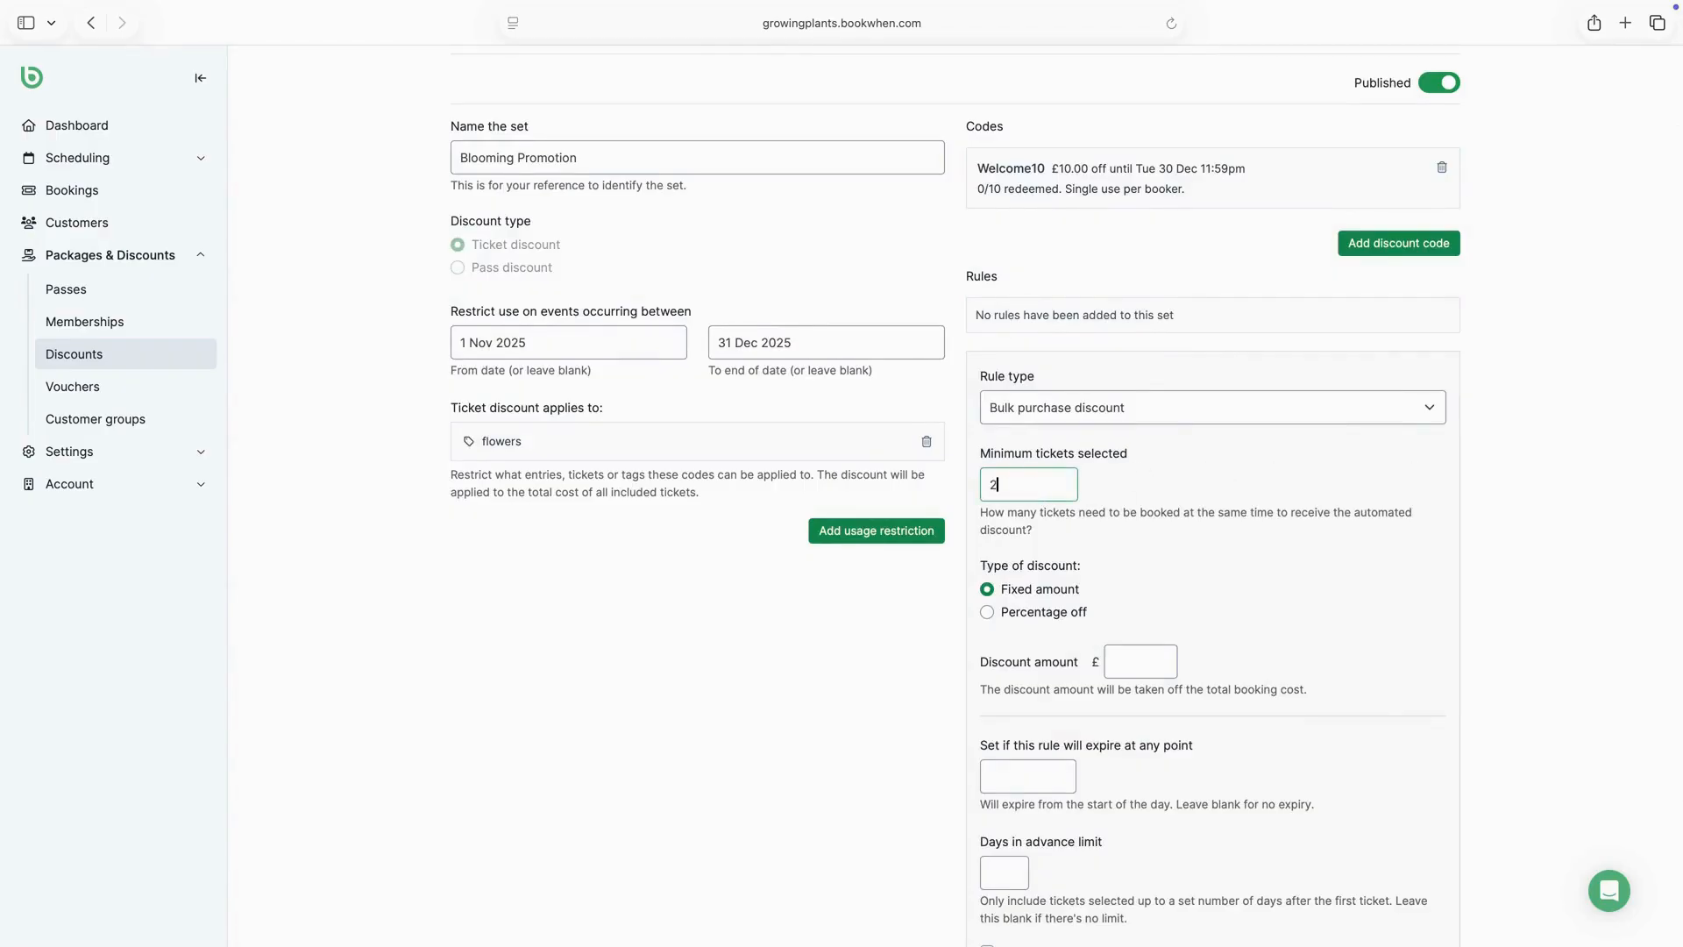
scroll(1048, 605, "down", 1)
left_click(988, 550)
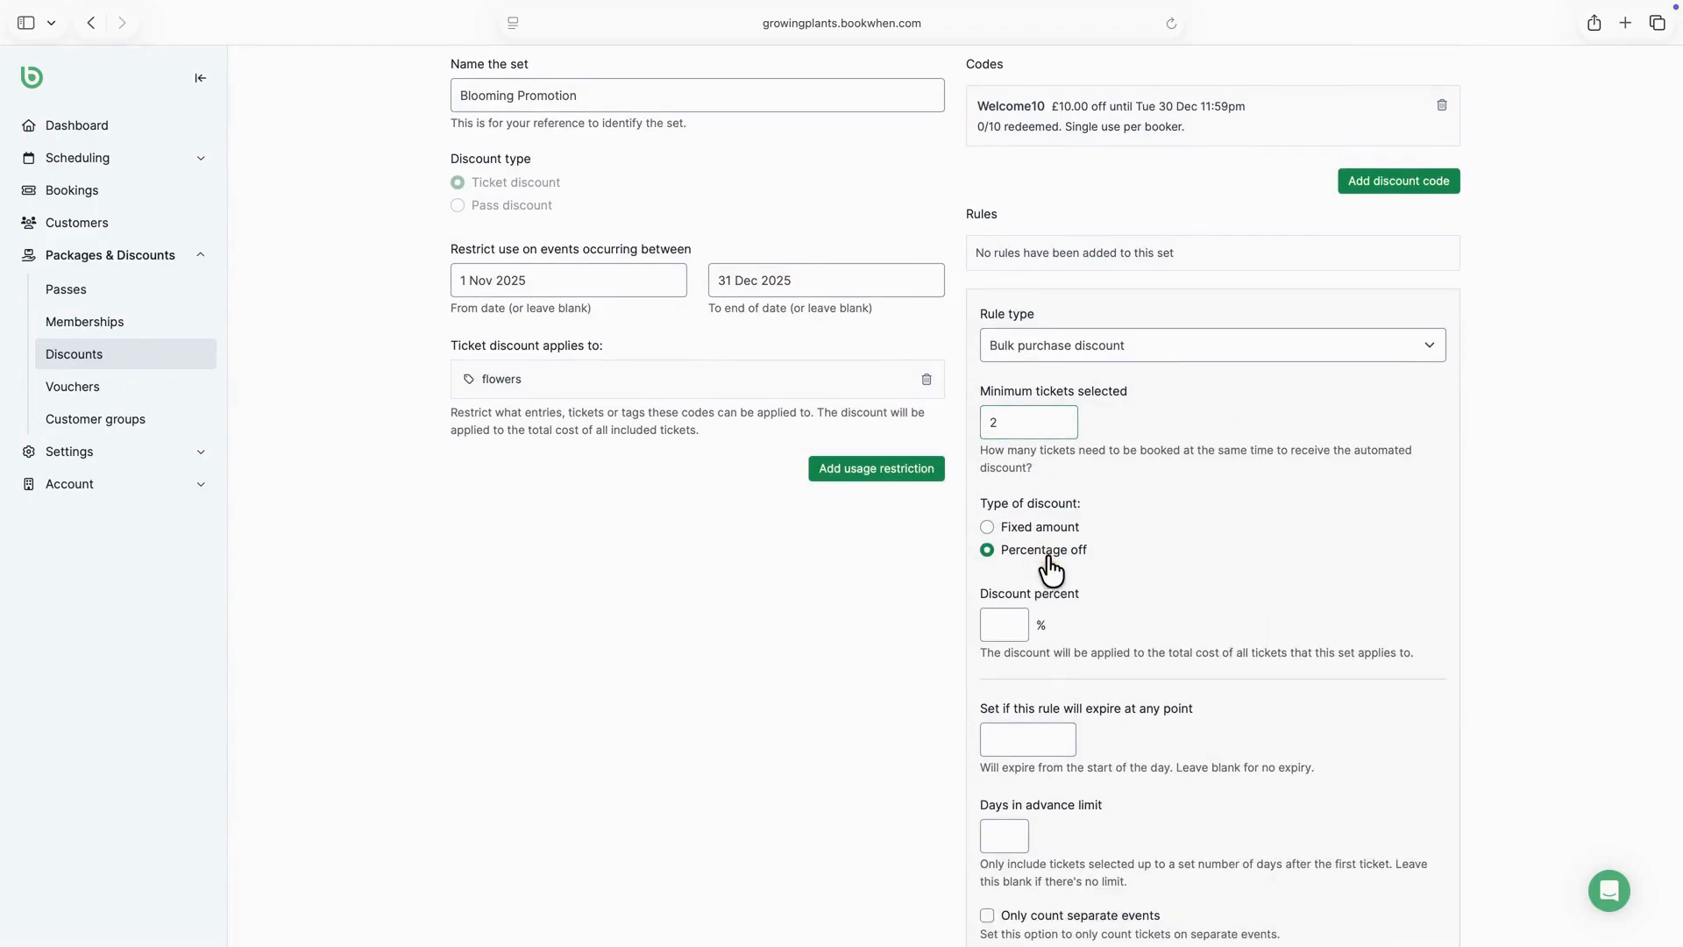
left_click(999, 625)
type("10")
Step: Set the rule's days in advance limit to 7, count only separate events, and add the rule
scroll(1103, 586, "down", 2)
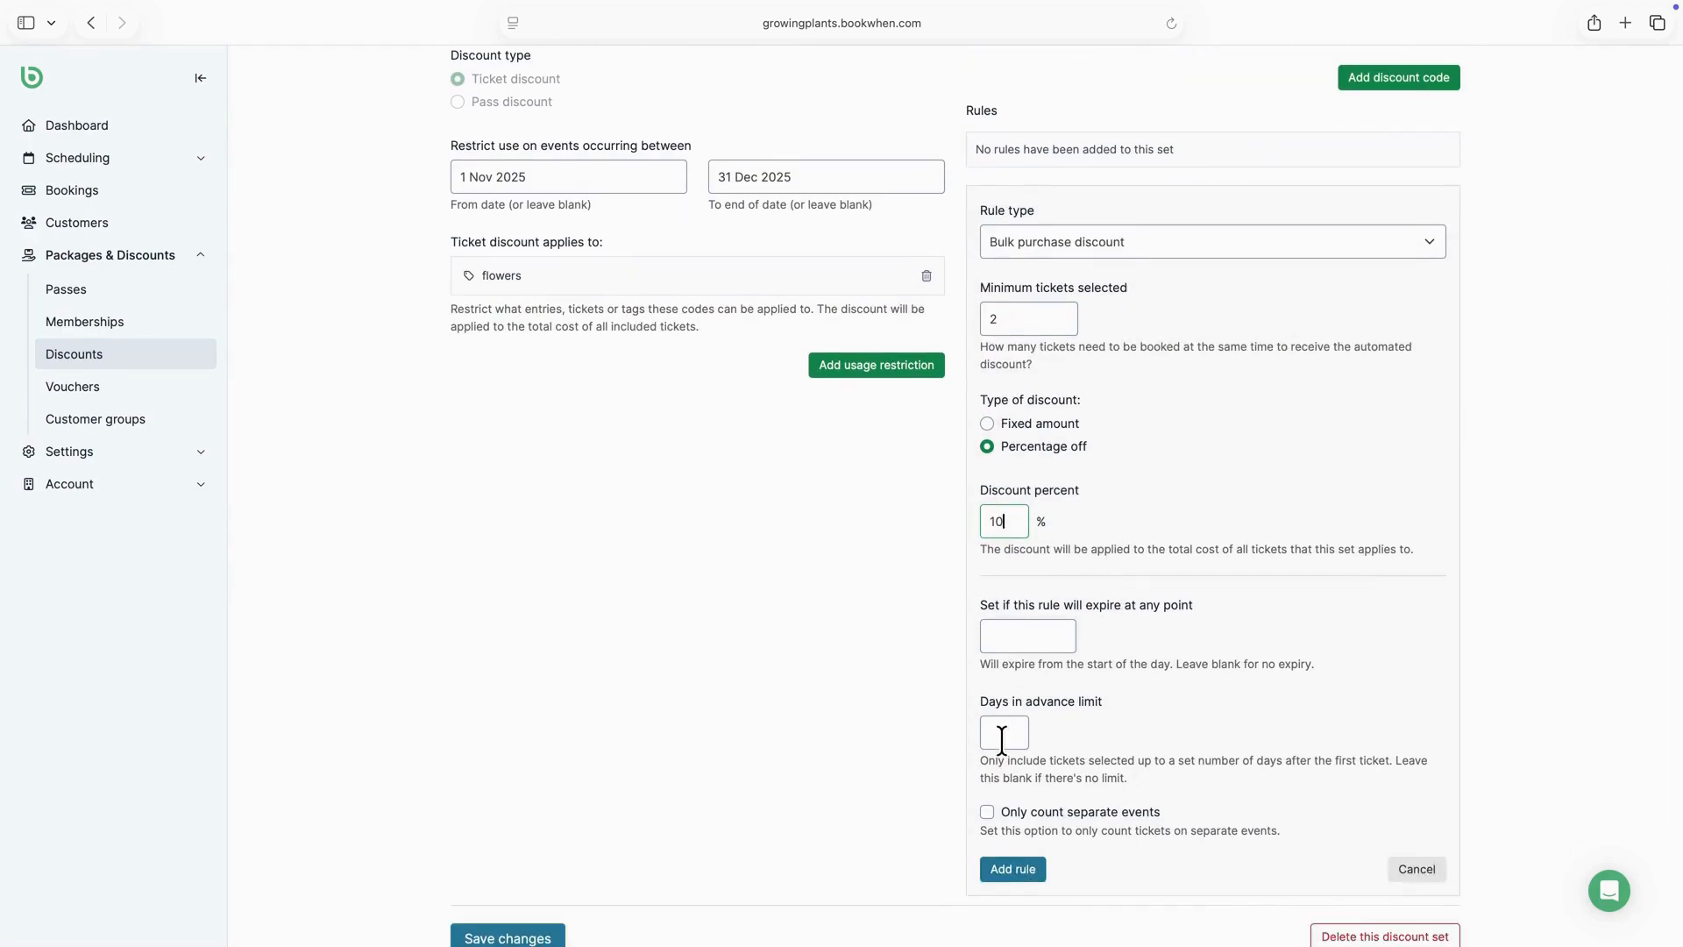
left_click(1004, 733)
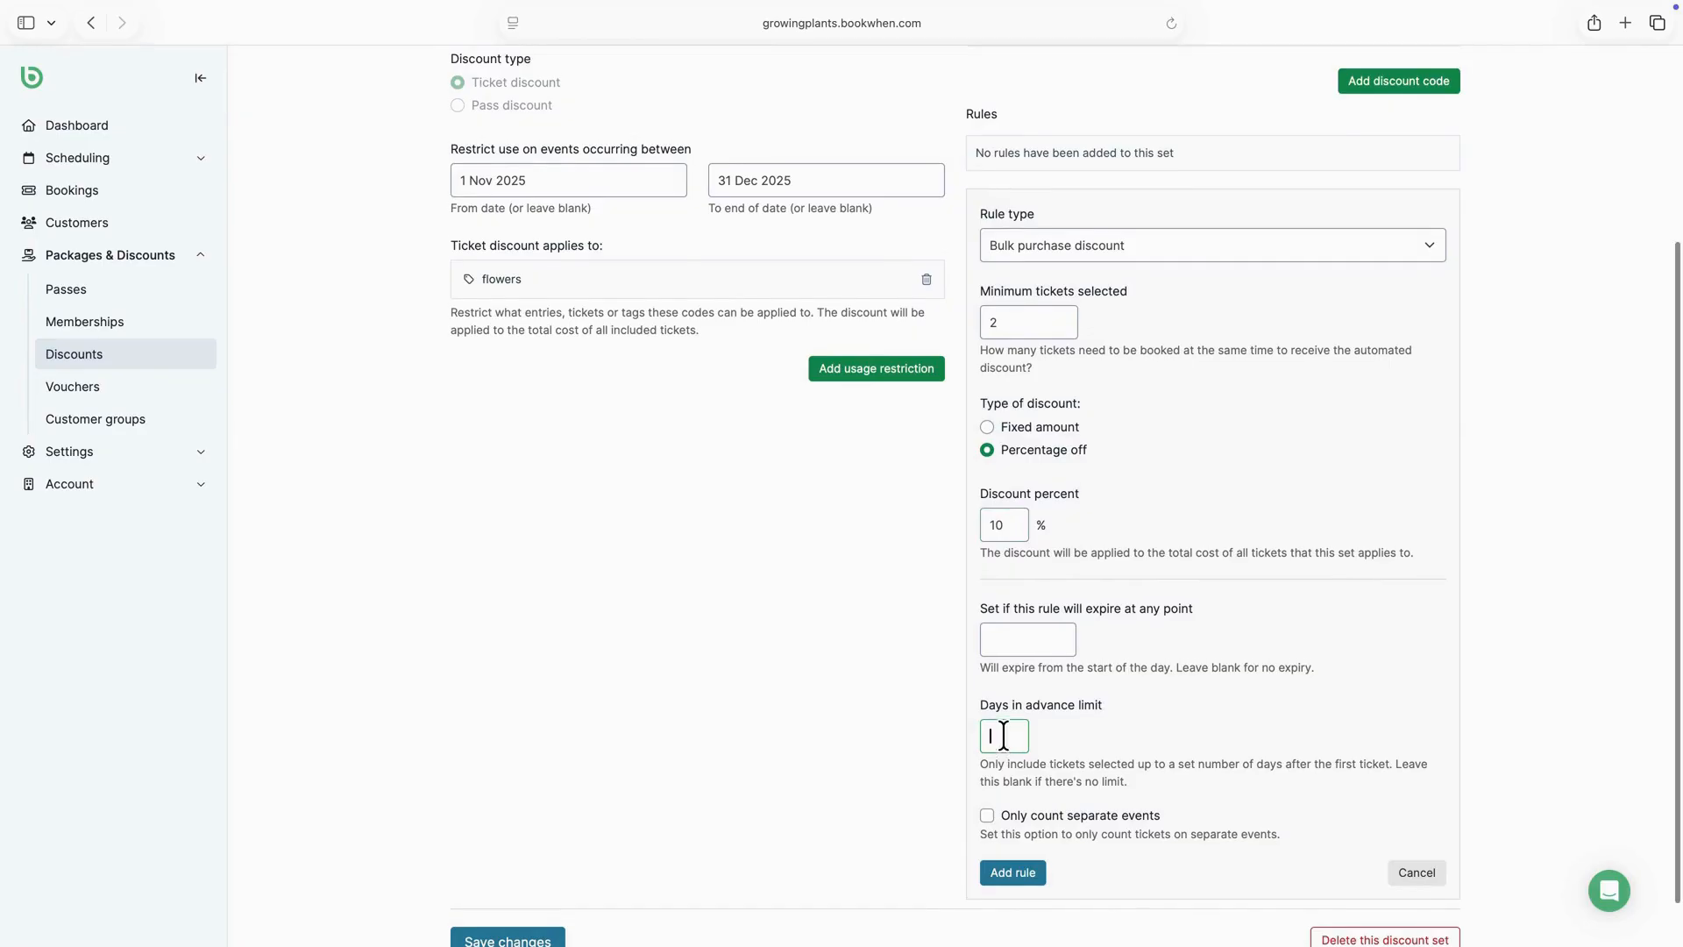
type("7")
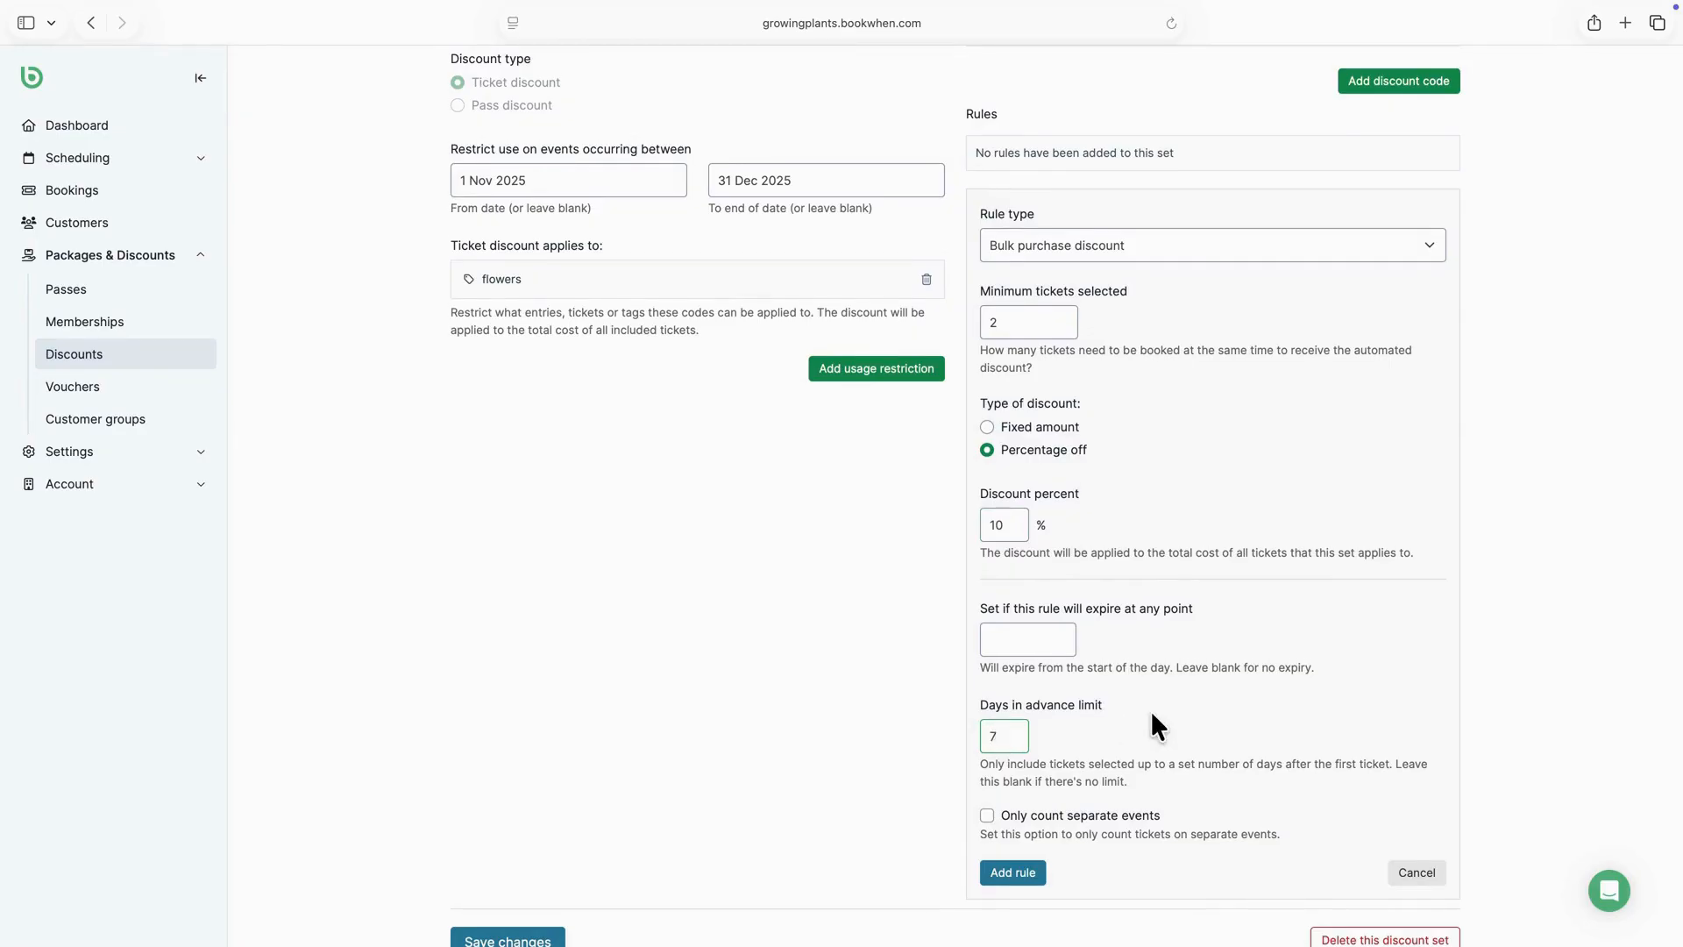
scroll(1152, 716, "down", 1)
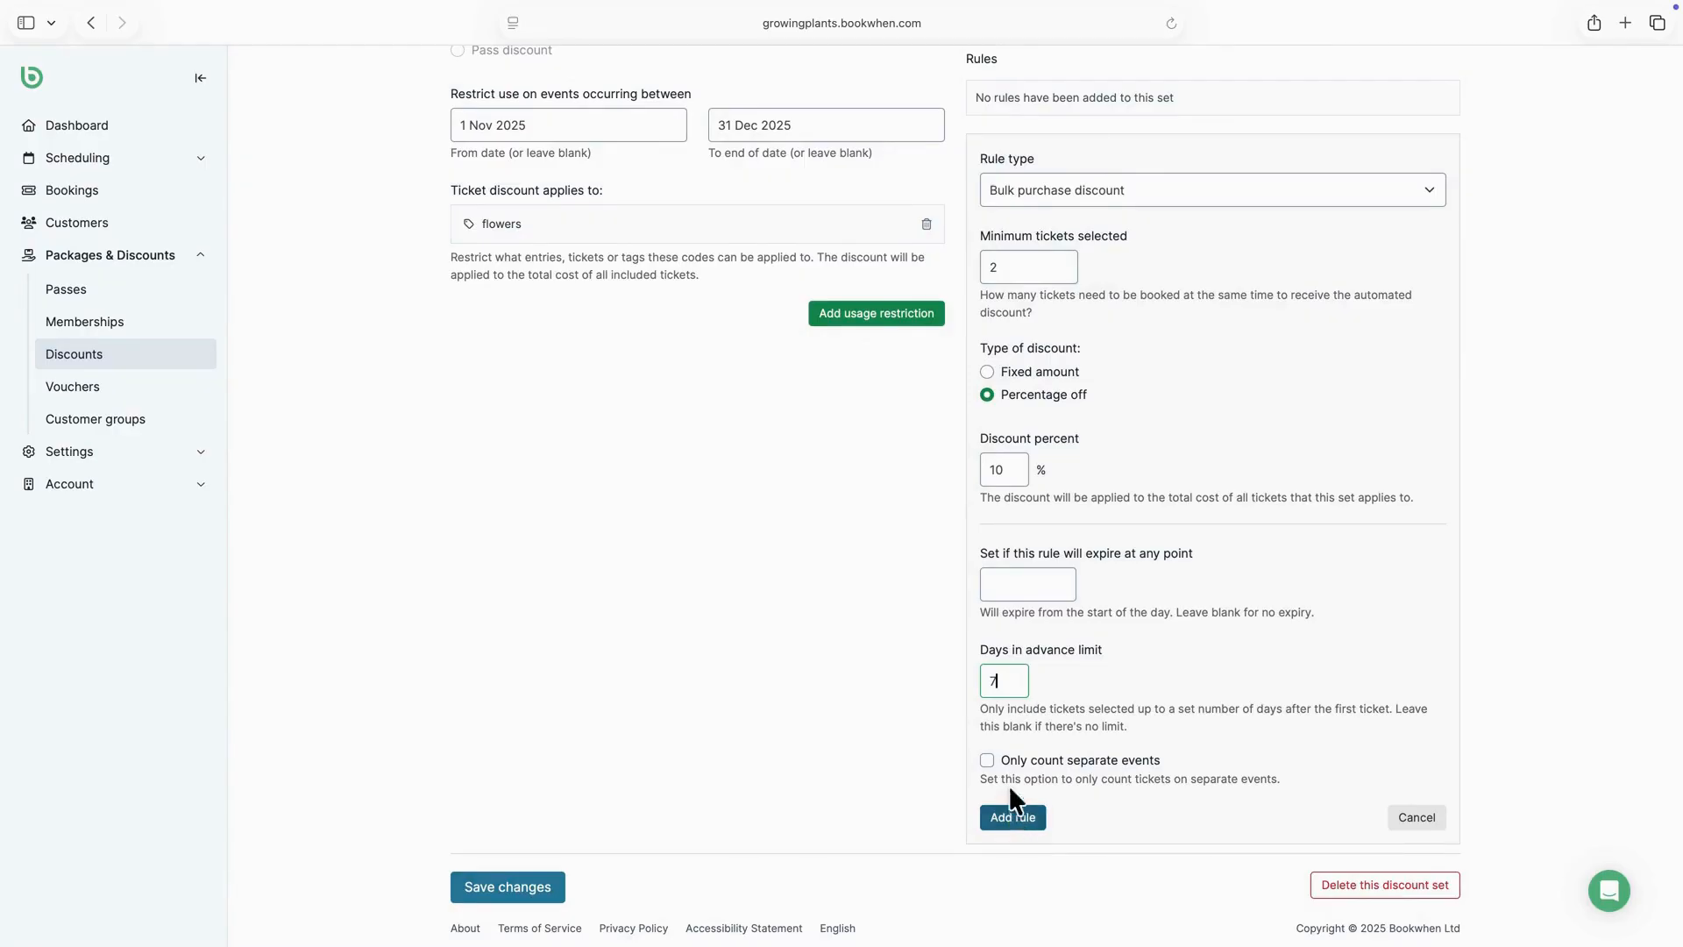
left_click(987, 761)
left_click(1005, 830)
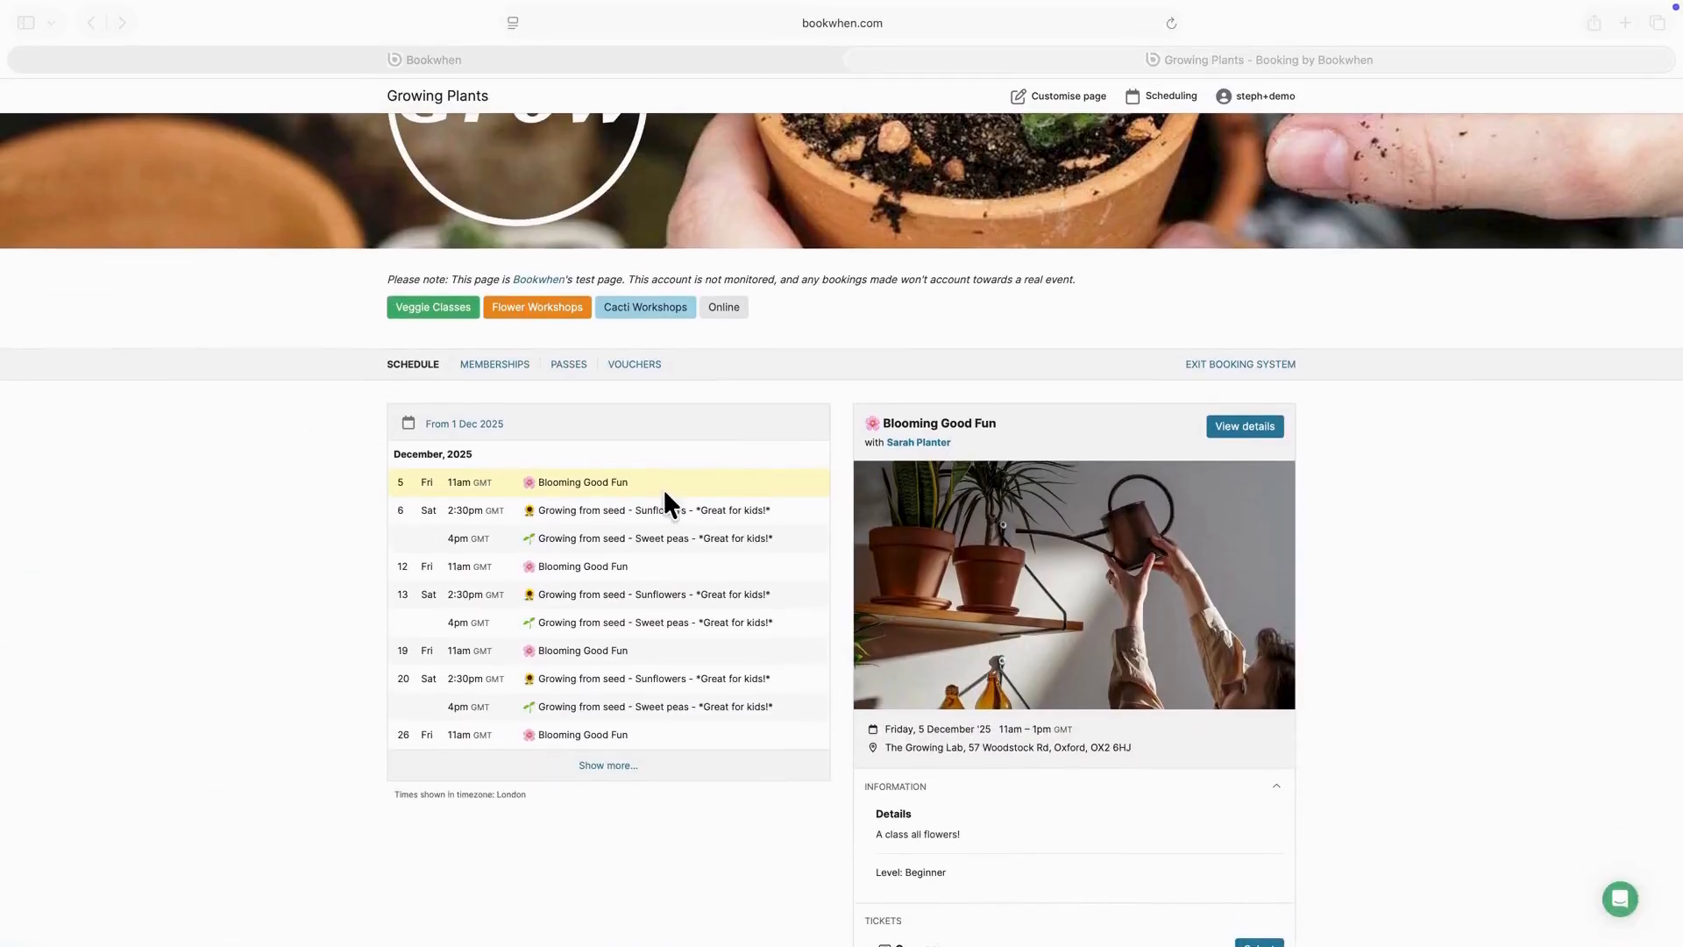
Step: On the public schedule, select a One person ticket for the Sunflowers class on 6 December
left_click(673, 514)
scroll(1066, 605, "down", 5)
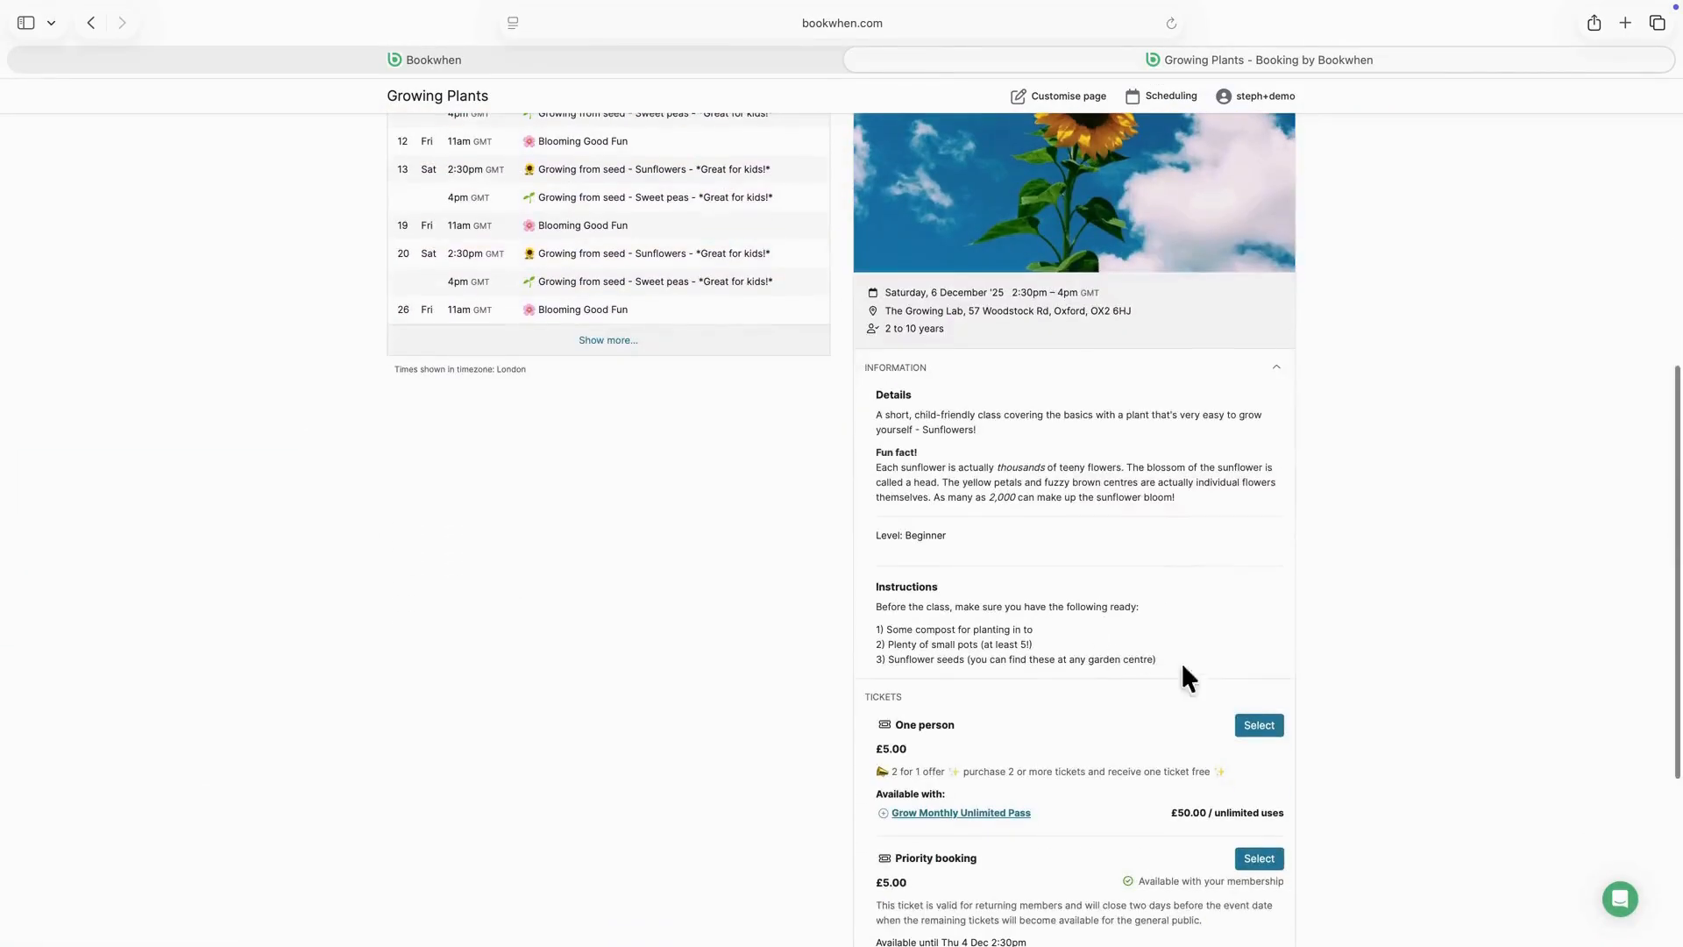
left_click(1259, 726)
Step: Select a One person ticket for the Sweet peas class on 6 December and view the selected booking items
scroll(1003, 477, "up", 2)
left_click(719, 230)
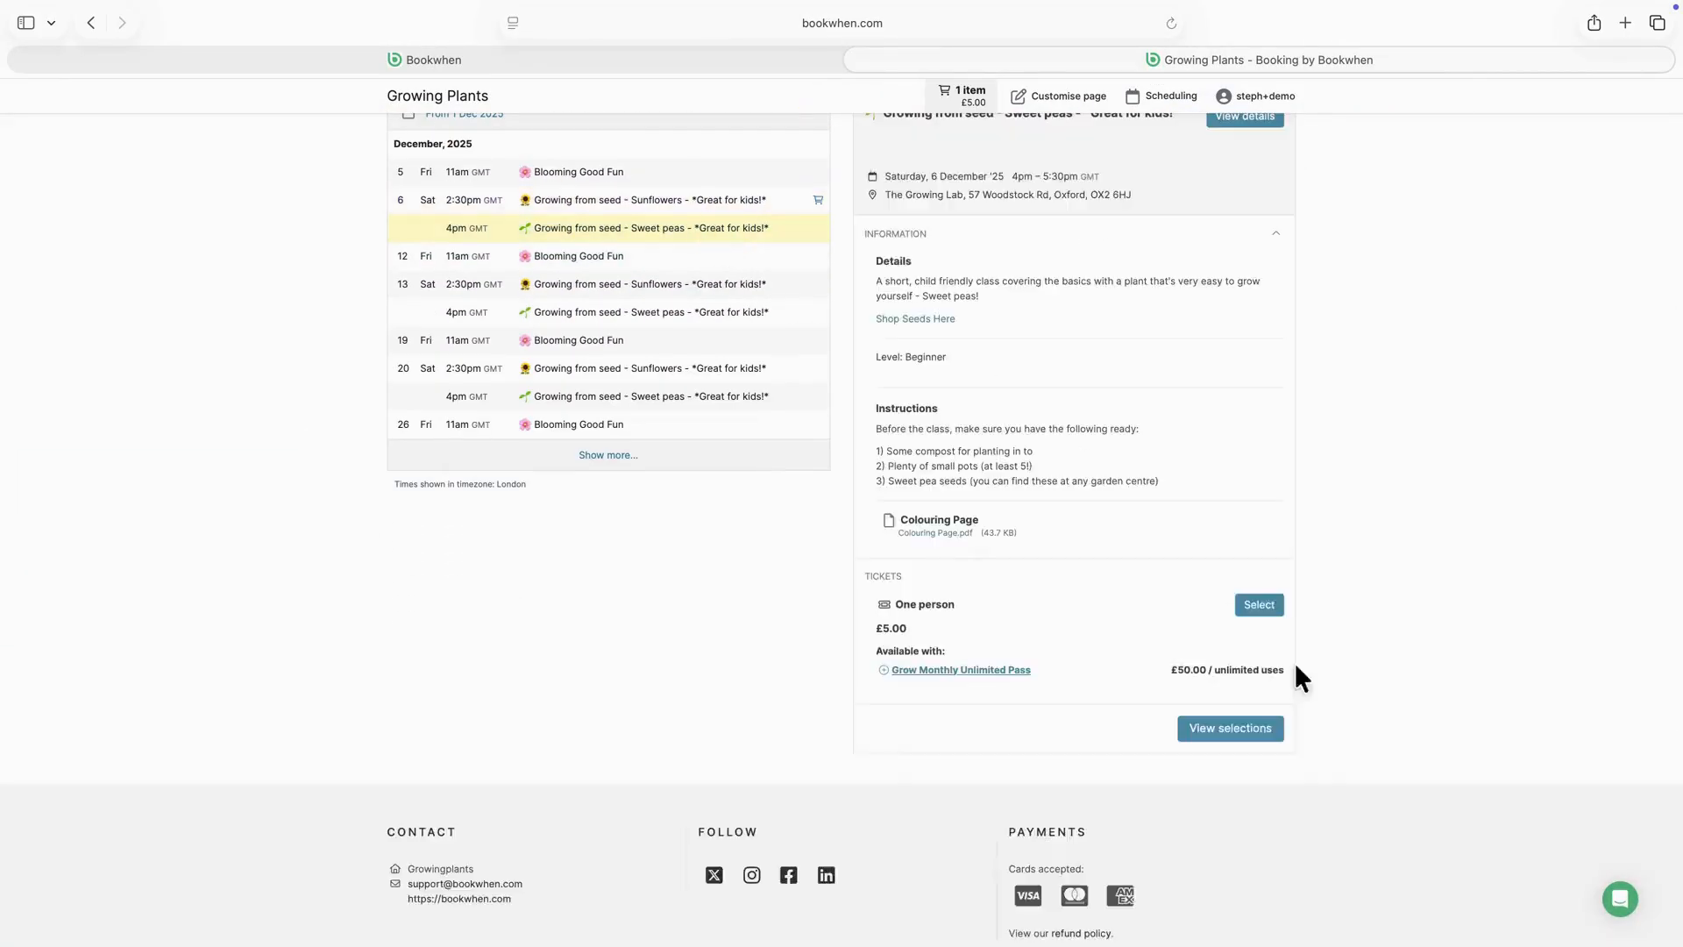
left_click(1271, 840)
scroll(1276, 849, "down", 2)
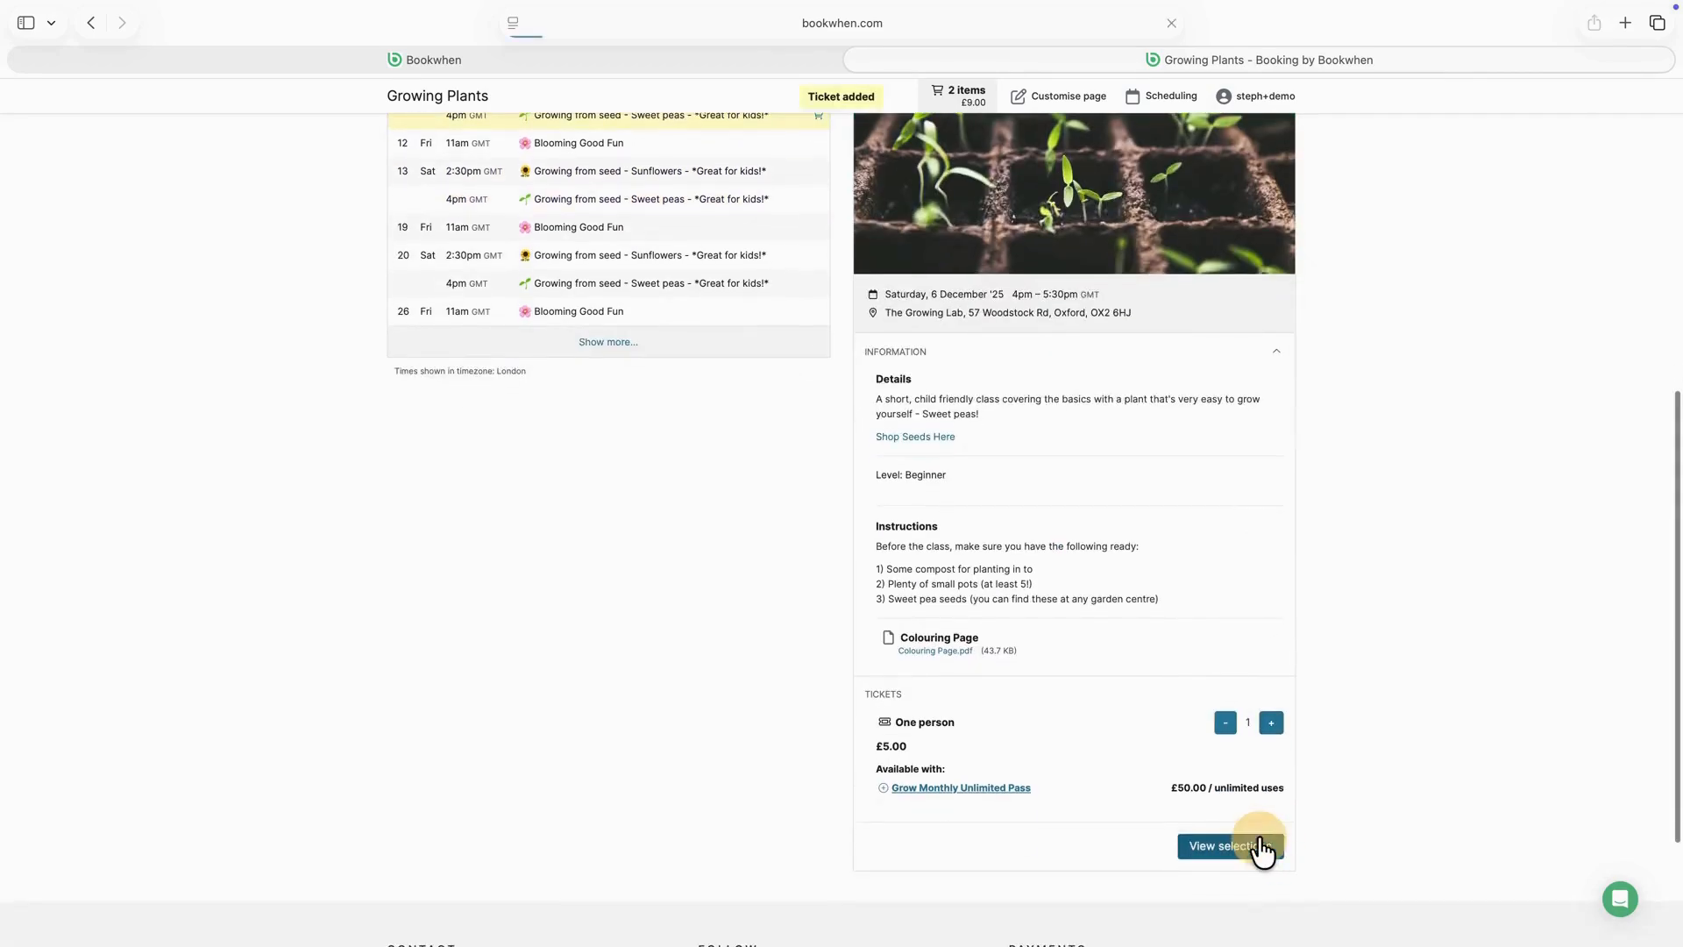
left_click(1263, 847)
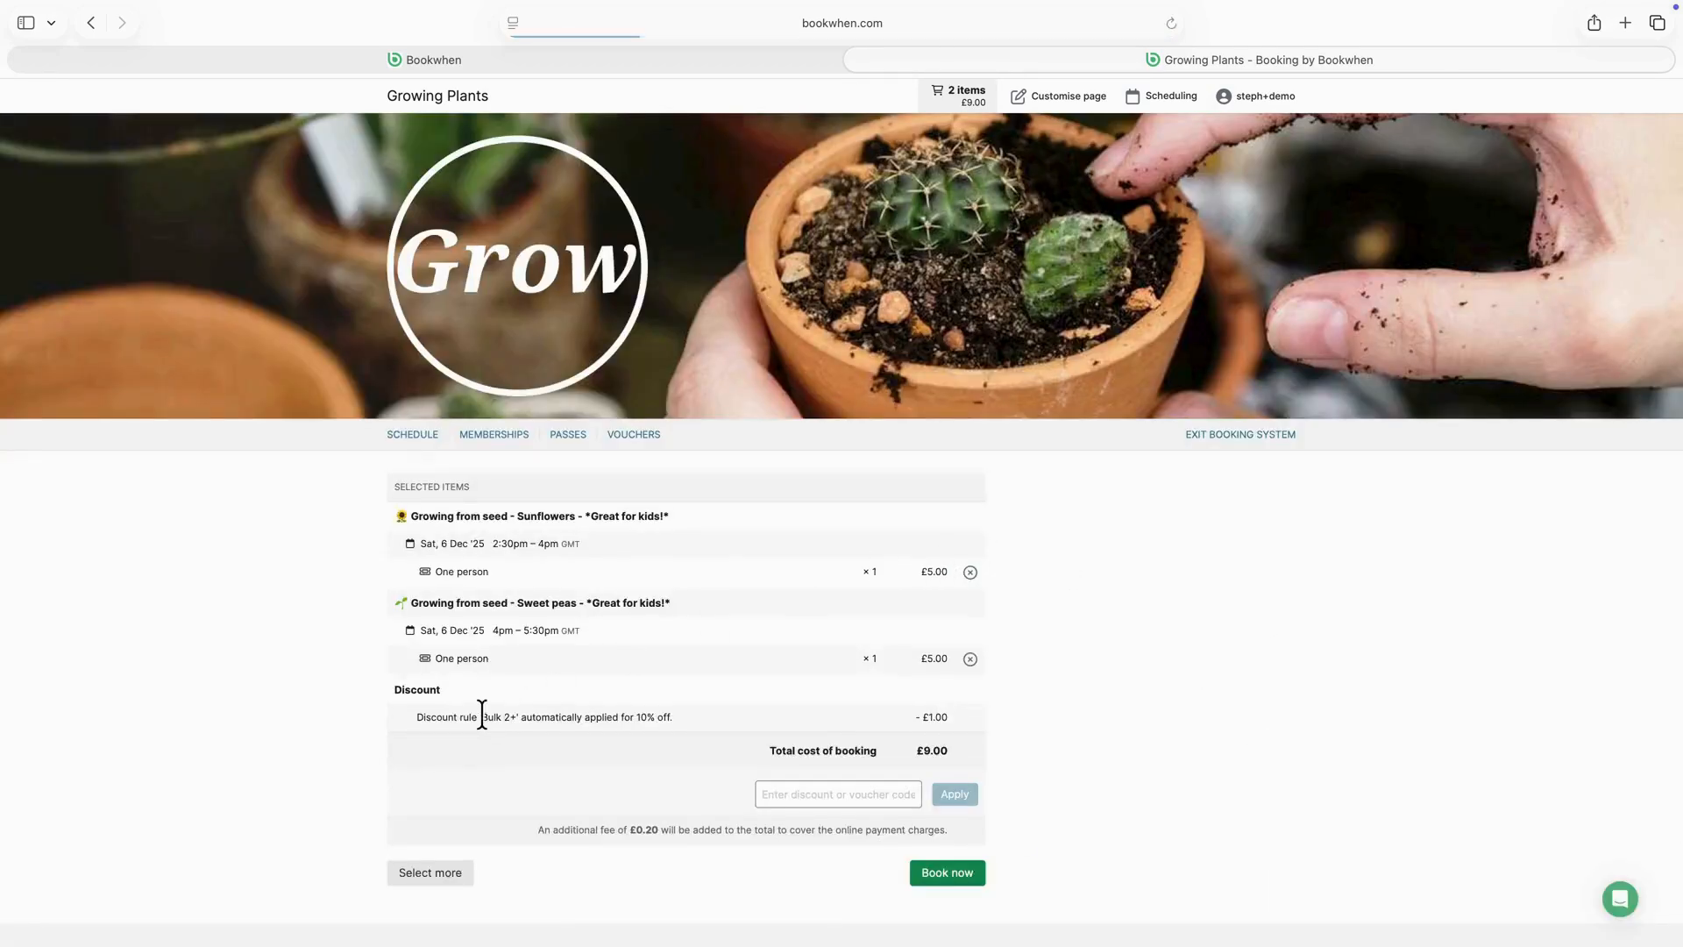
Step: Check the automatically applied bulk discount line in the selected booking items
left_click_drag(418, 717, 692, 722)
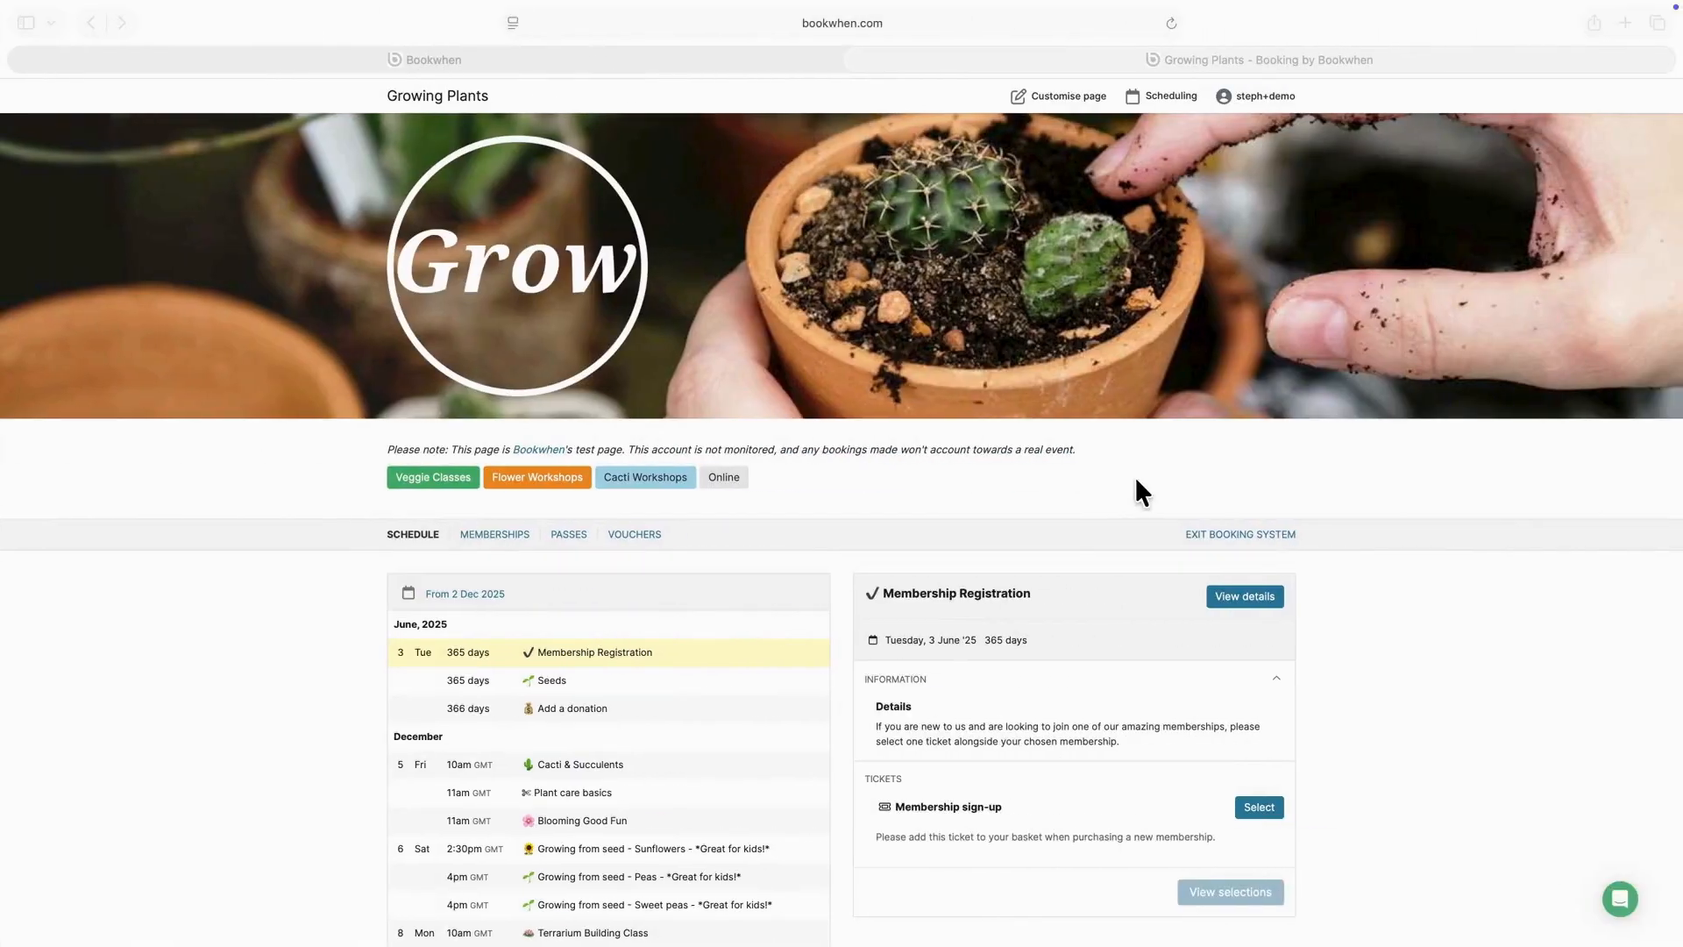
Step: Customise the public page and start an alert message reading "New Customers Take 10% off"
left_click(1043, 95)
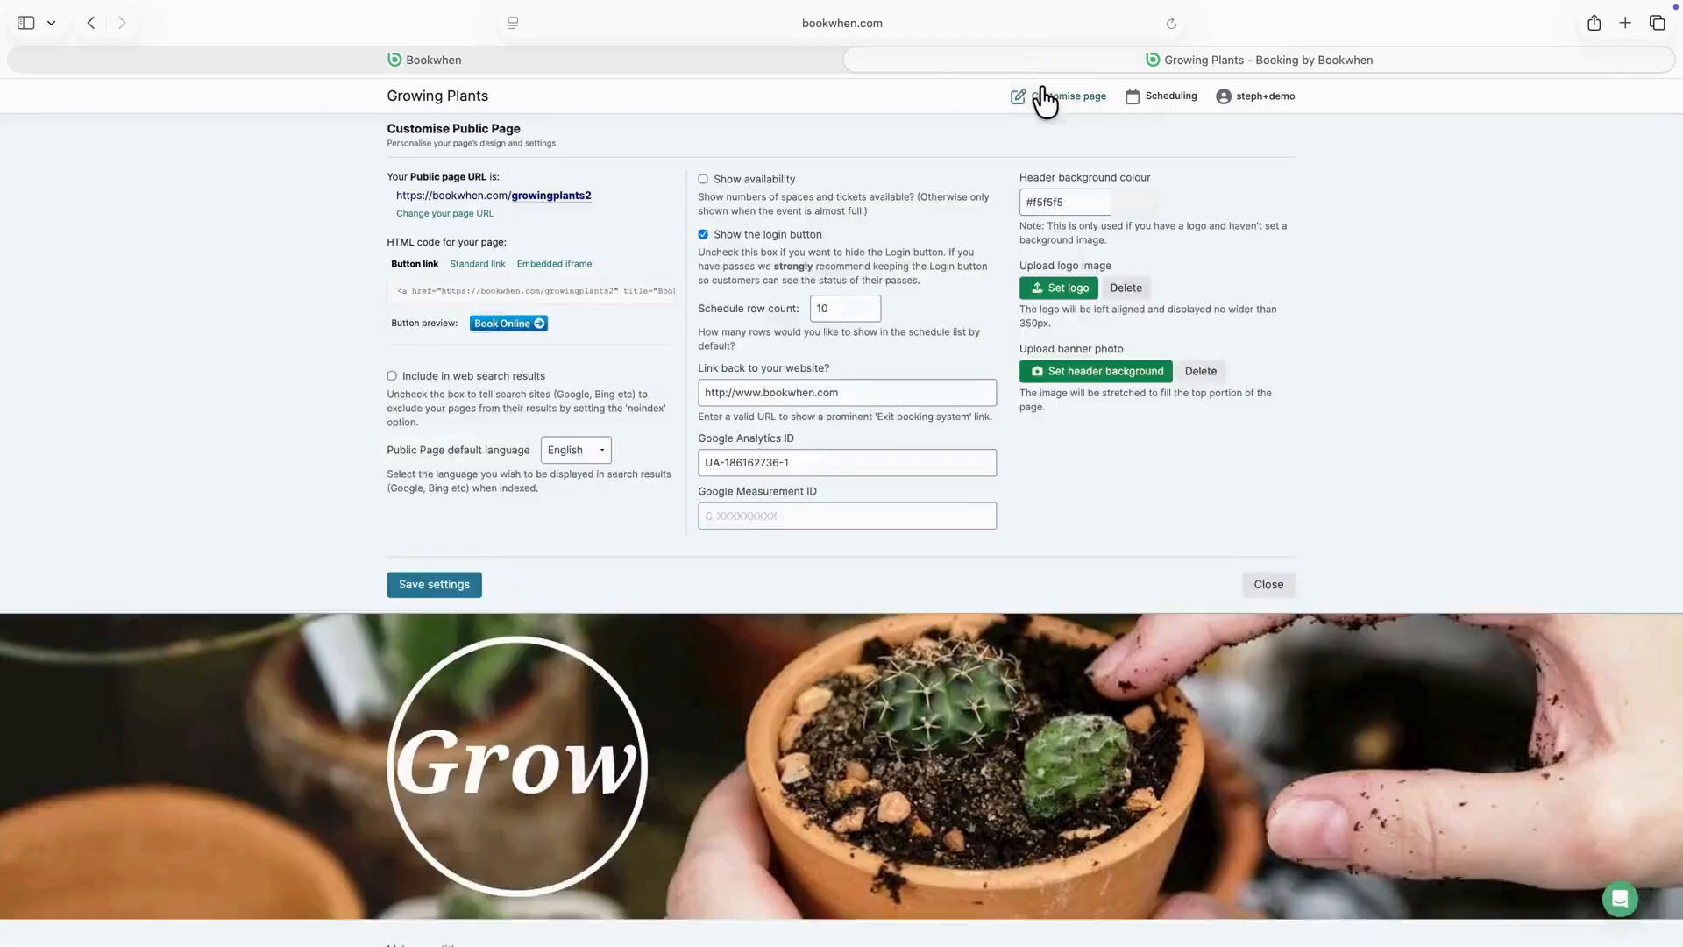
scroll(782, 349, "down", 5)
left_click(756, 363)
type("New Cu")
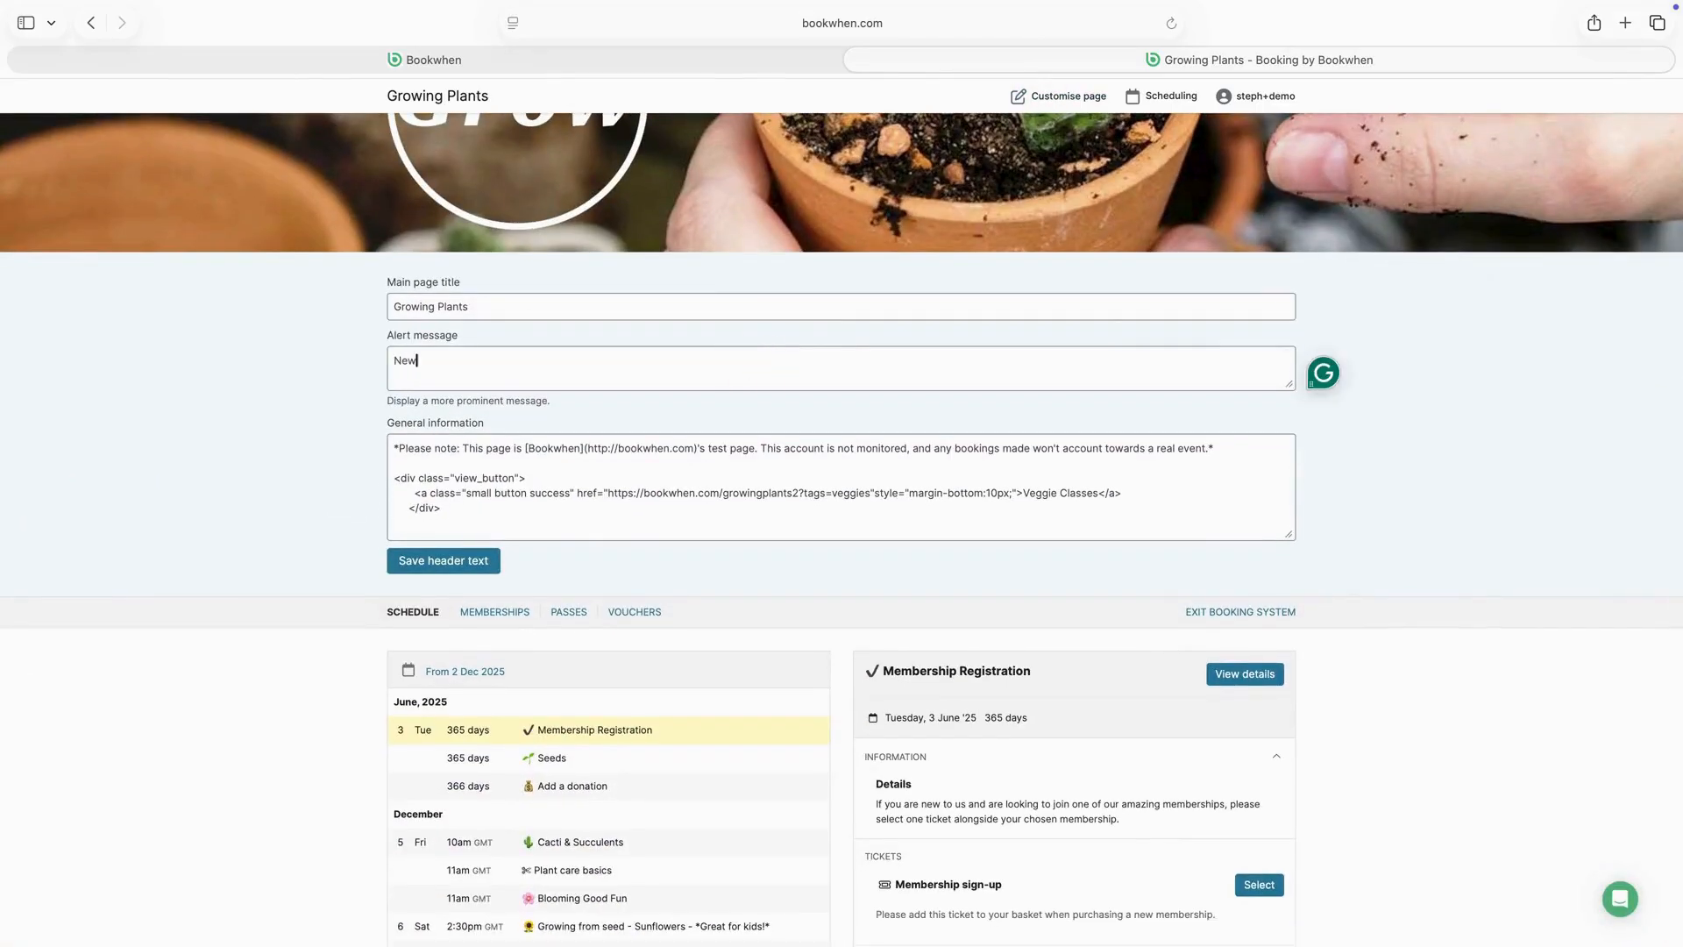
type("stomers Take 10% off wit")
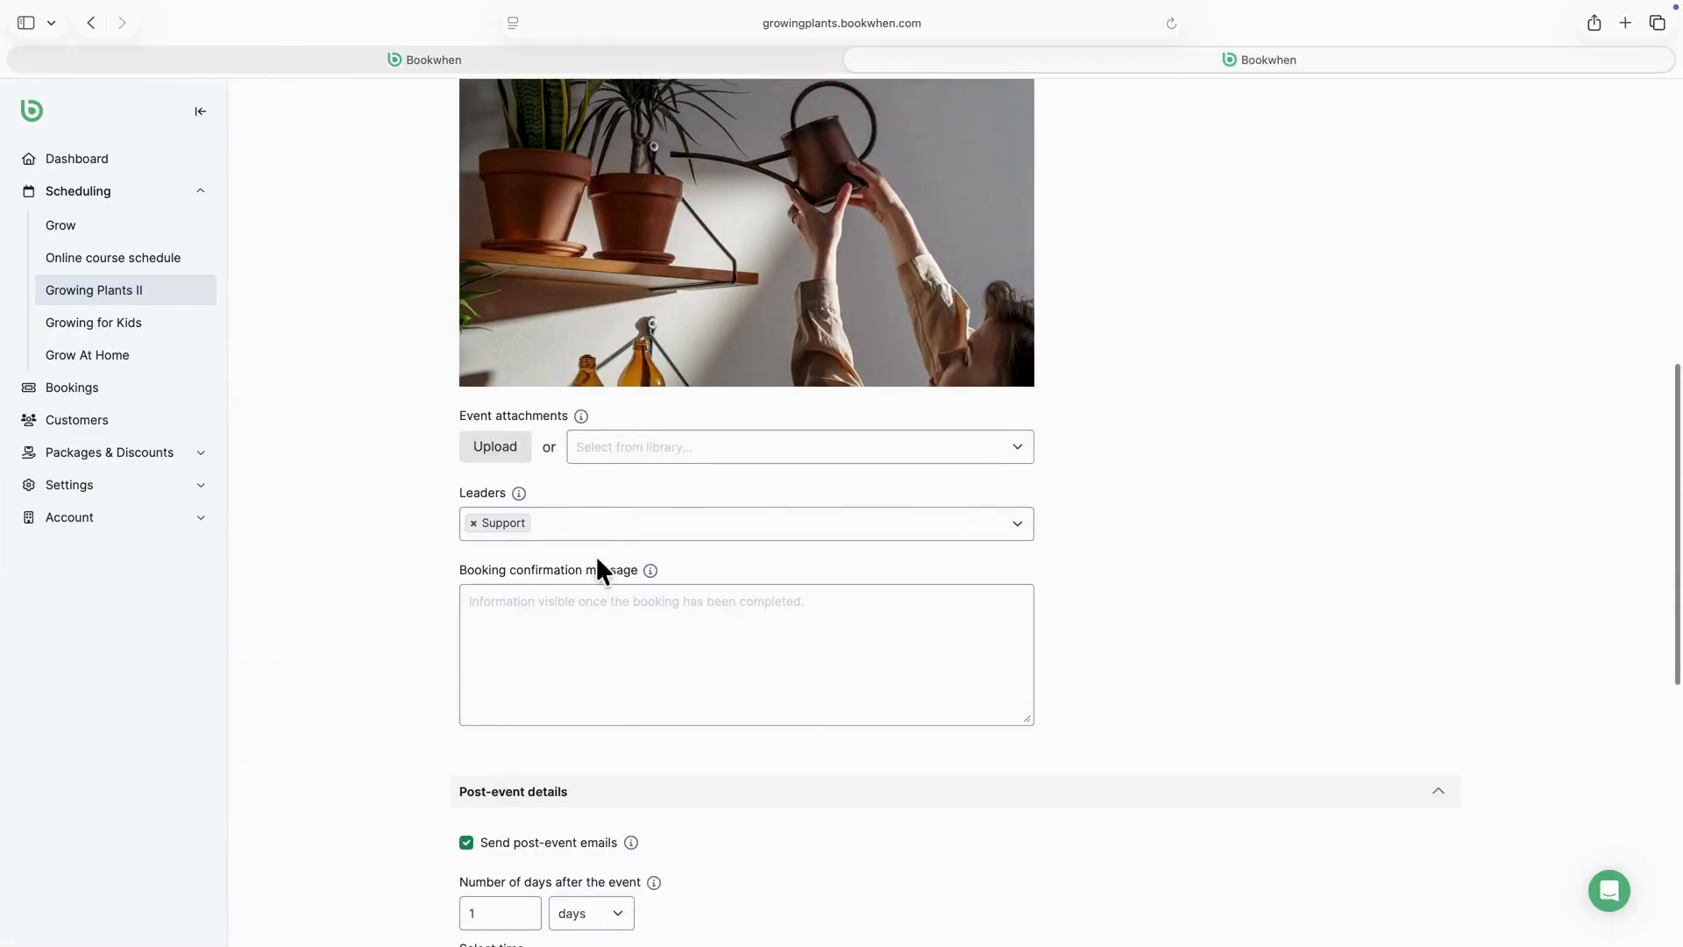
Step: Enter the event's booking confirmation message: "Thanks for your booking, take £10 off your next booking with Thankyou10."
left_click(589, 618)
type("Boo")
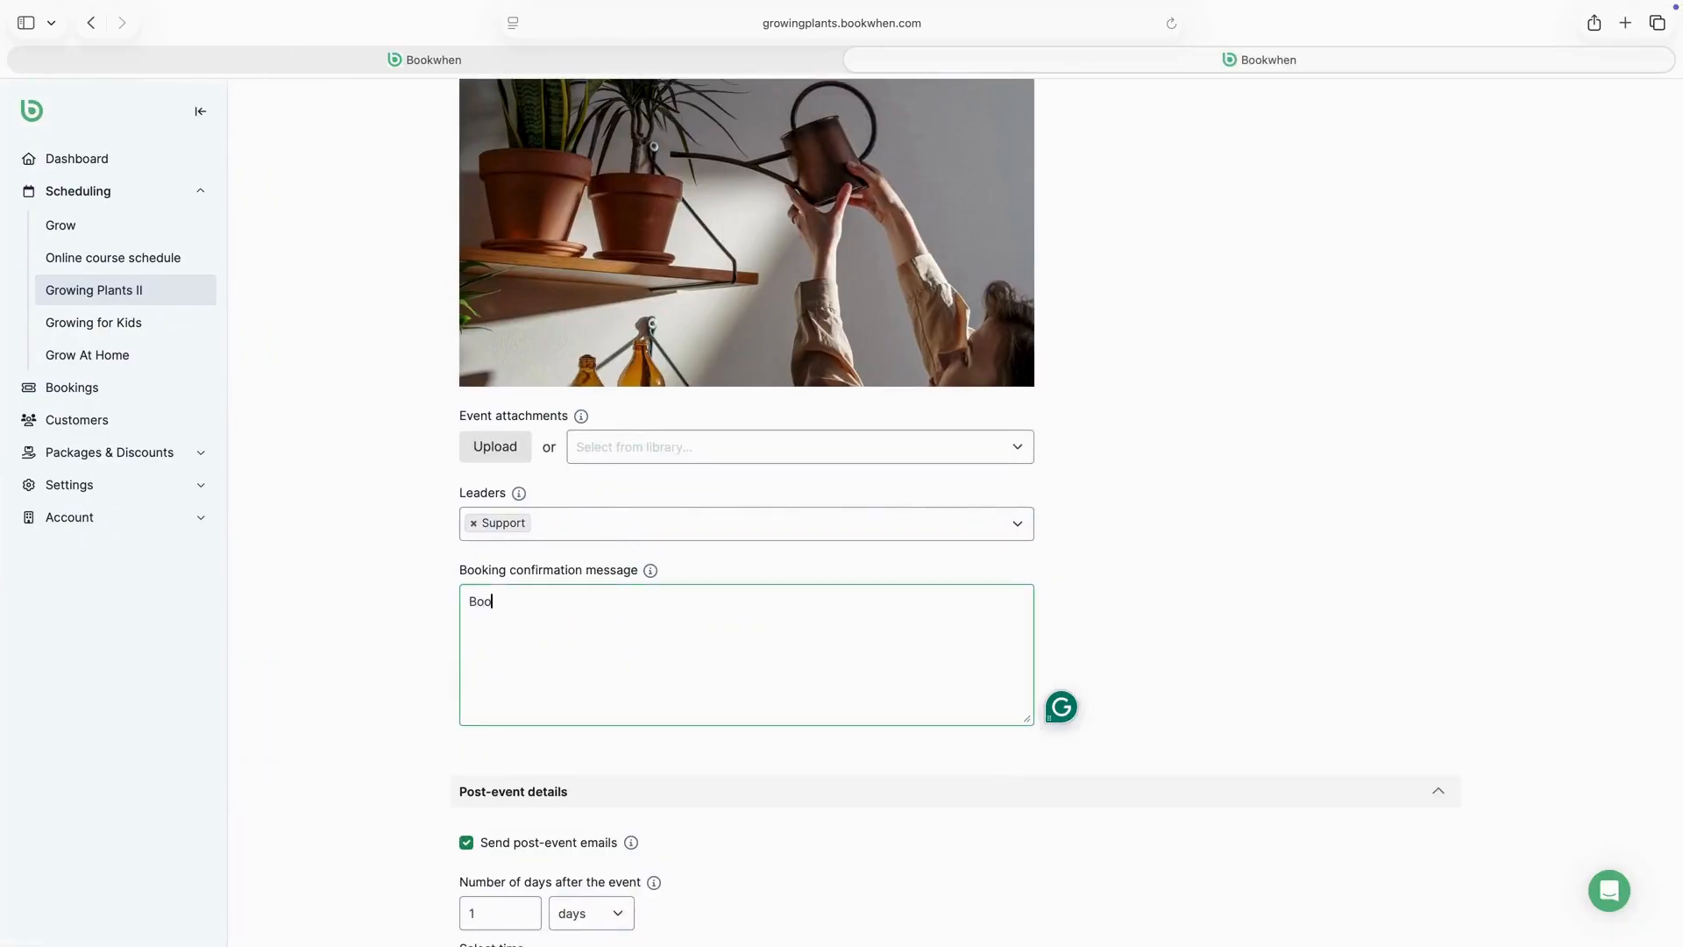
key("BackSpace")
key("BackSpace")
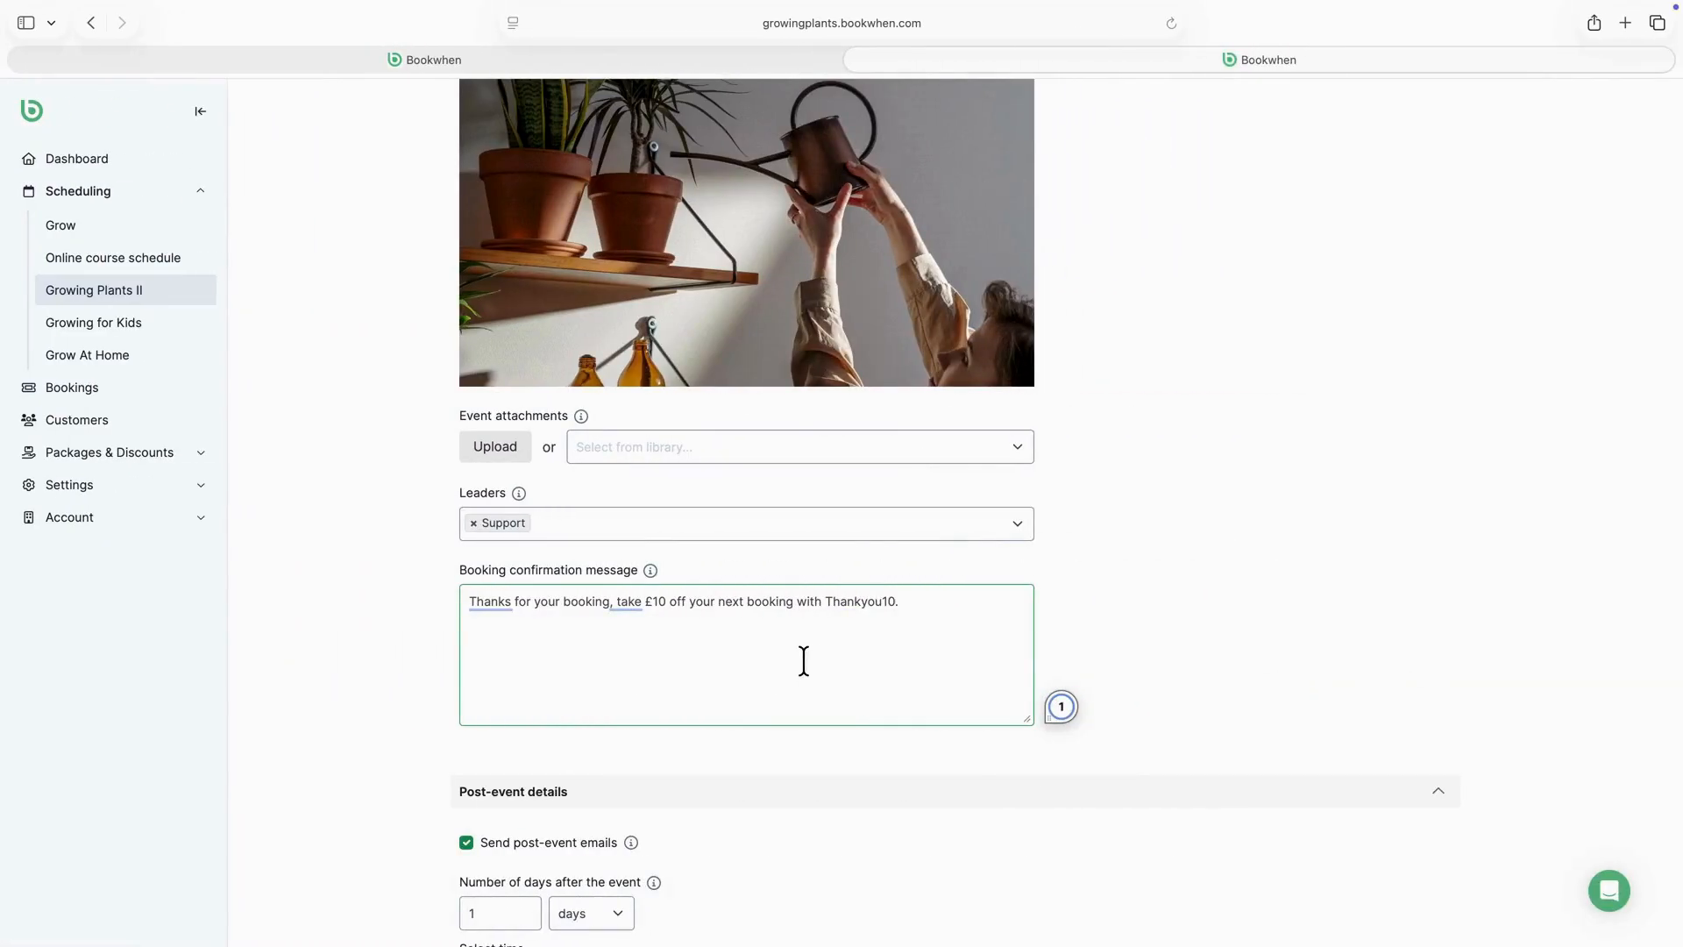
Step: Highlight the sentence offering the PLANTCARE20 discount code in the event's post-event message
scroll(807, 661, "down", 2)
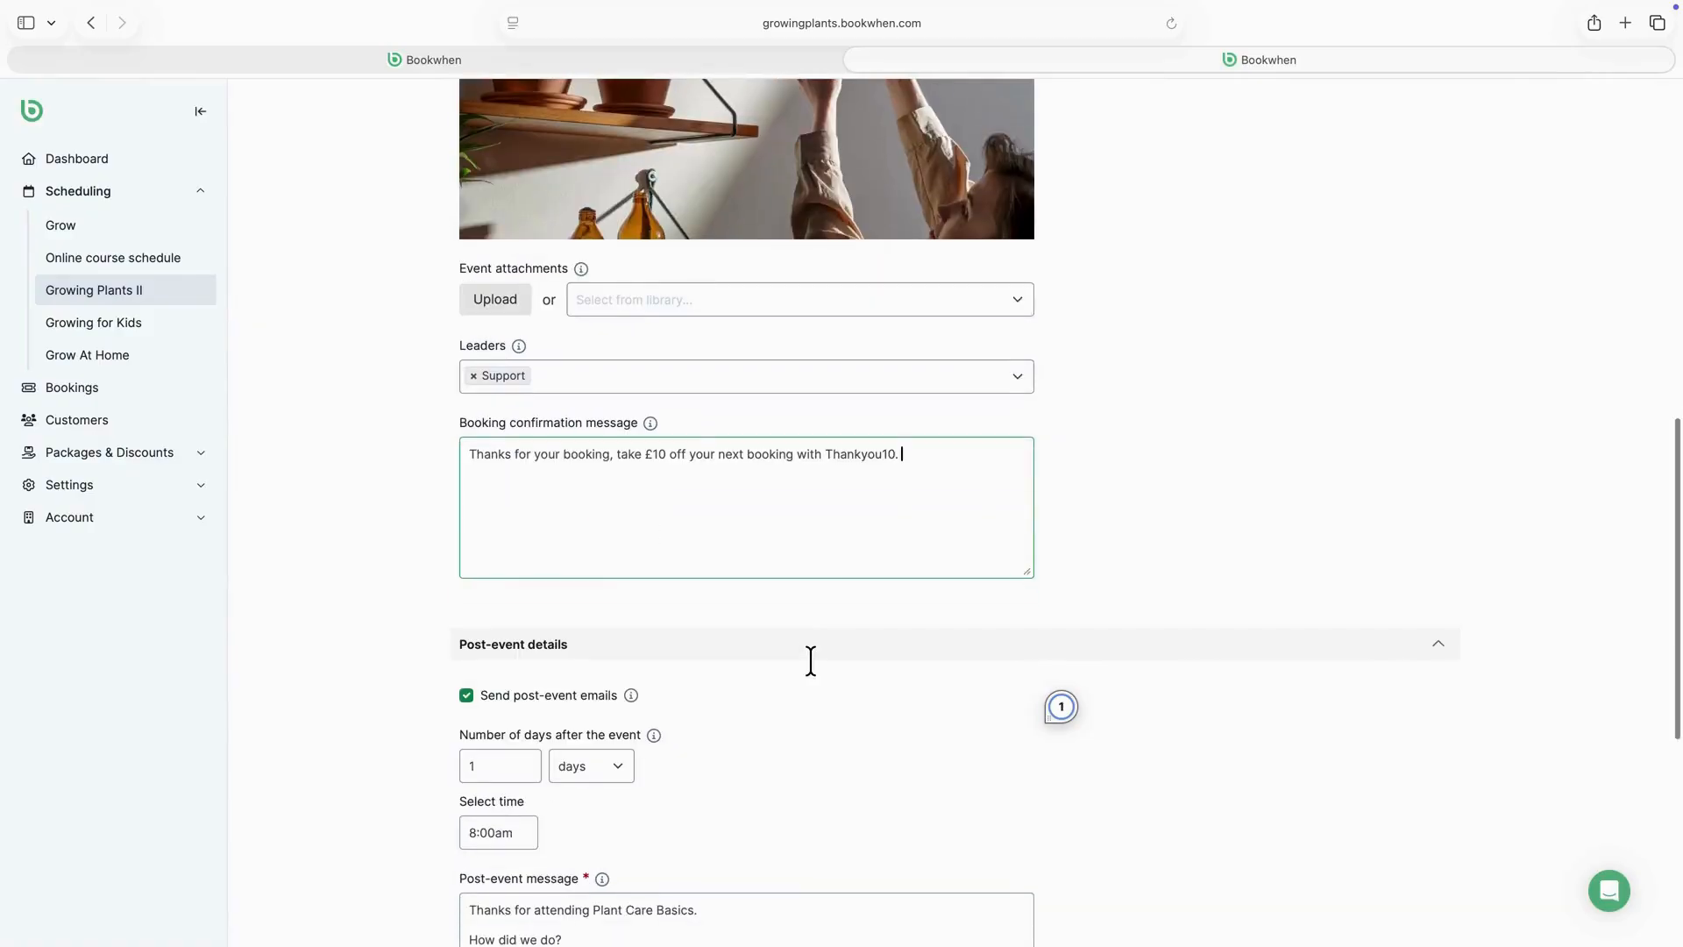
scroll(813, 668, "down", 3)
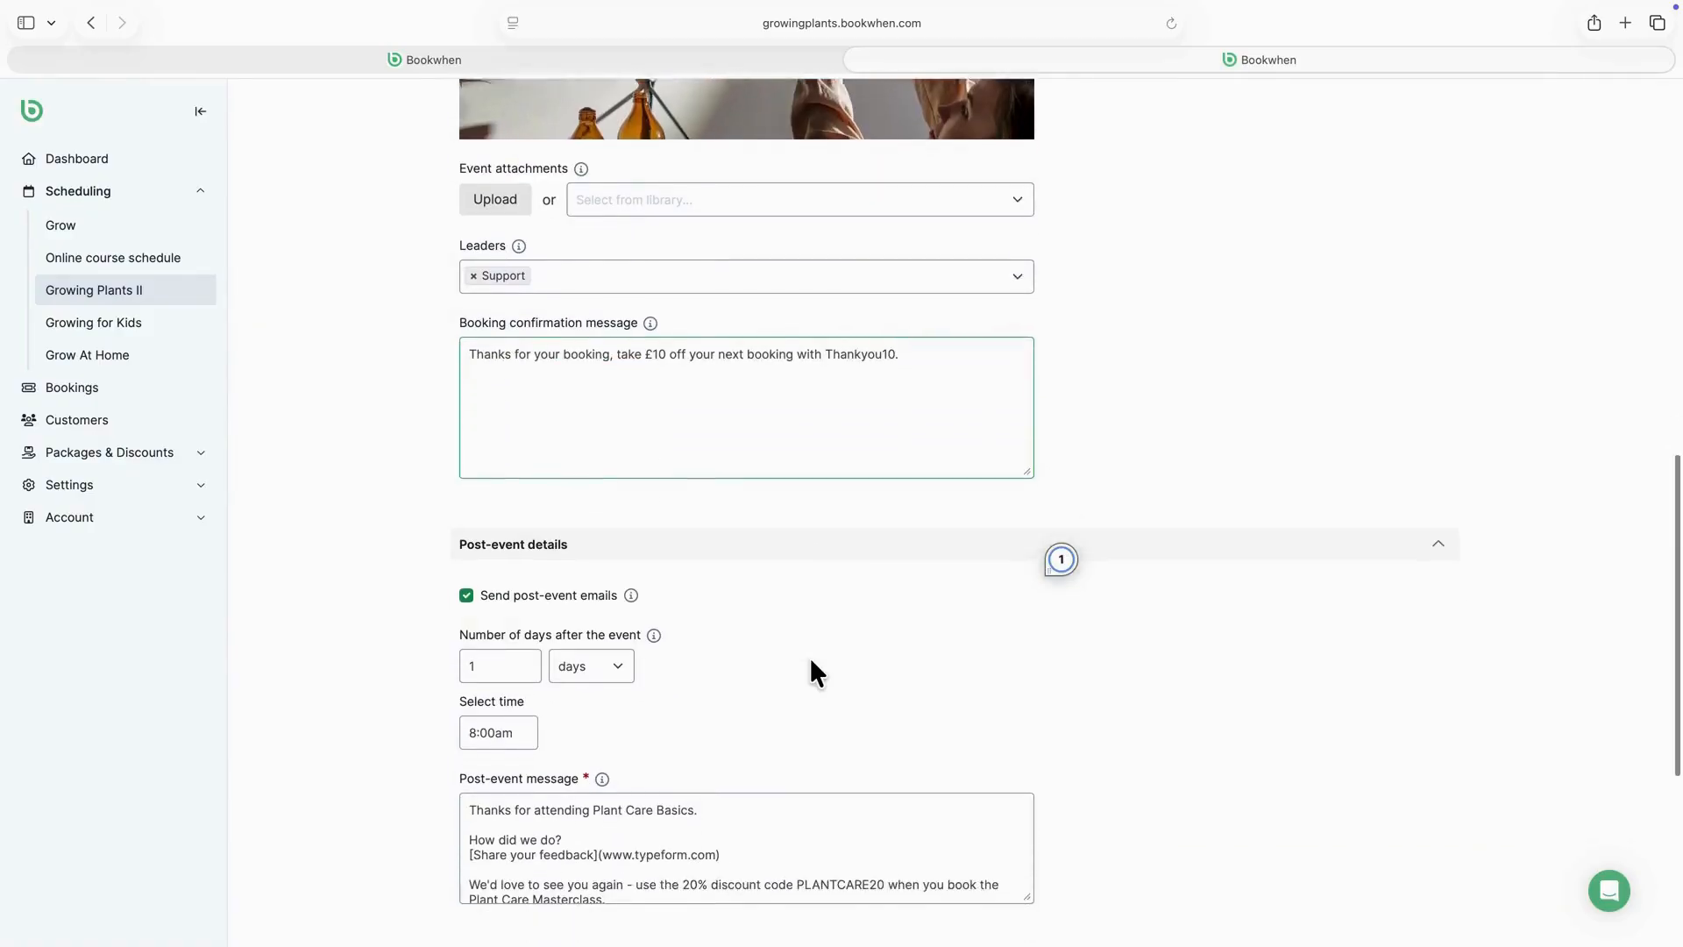
scroll(797, 639, "down", 2)
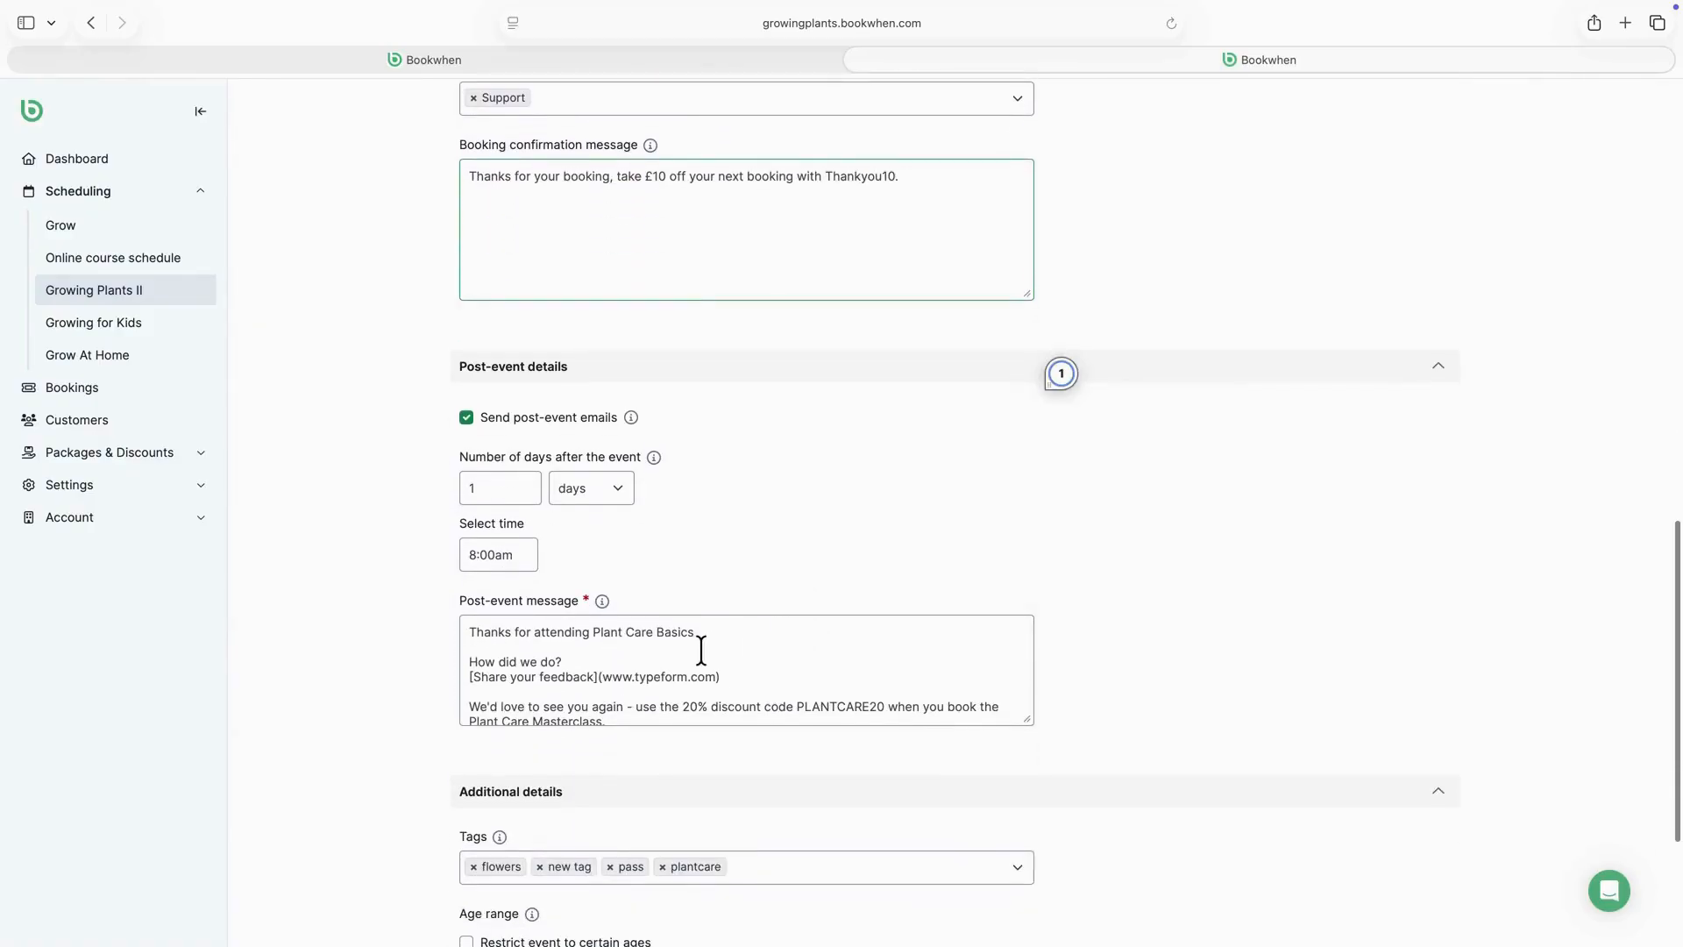
scroll(700, 650, "down", 1)
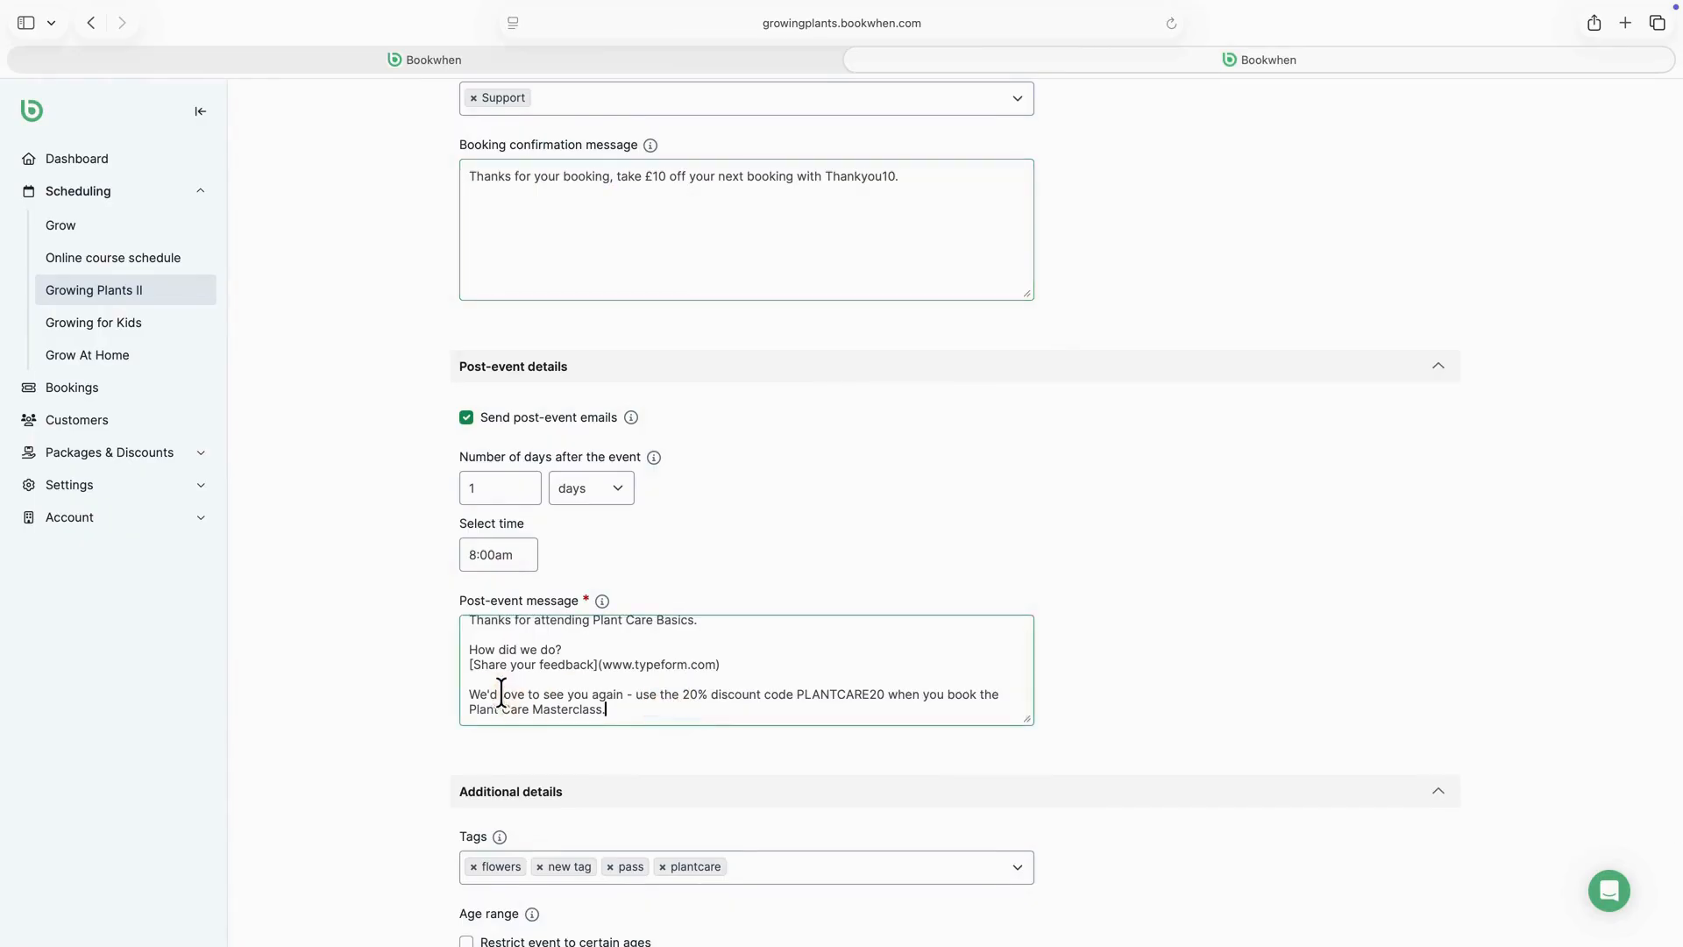
left_click(462, 693)
left_click_drag(460, 691, 612, 705)
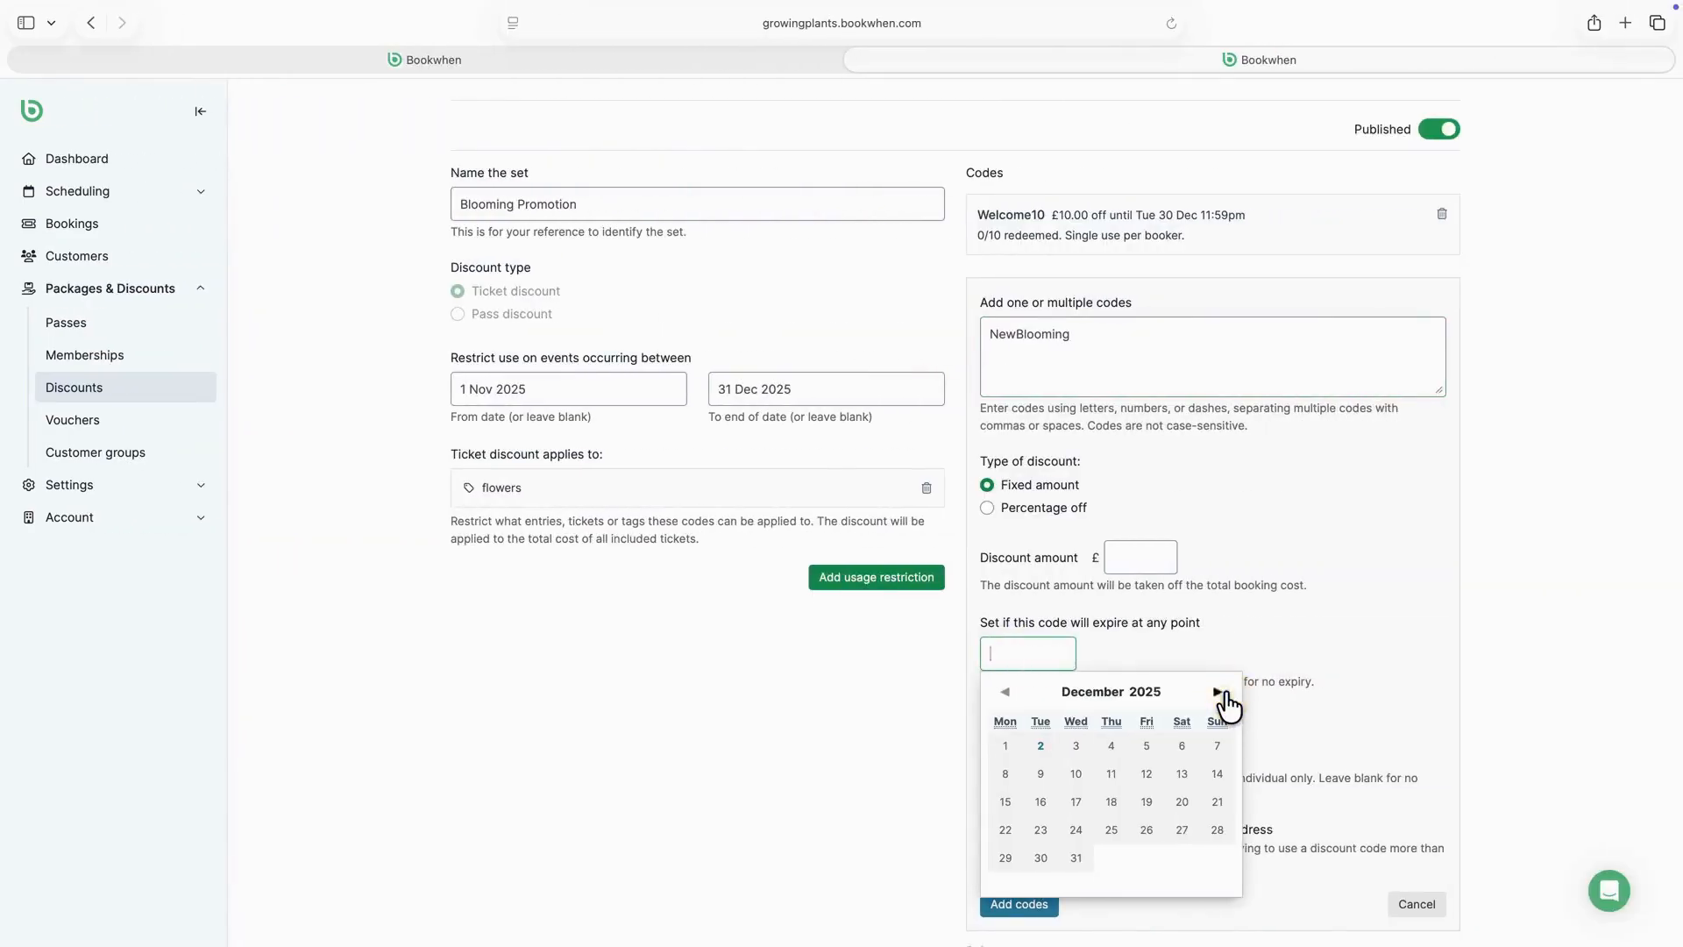
Step: Set the NewBlooming discount code's expiry so it stays valid until the end of 30 January 2026
left_click(1219, 693)
left_click(1182, 857)
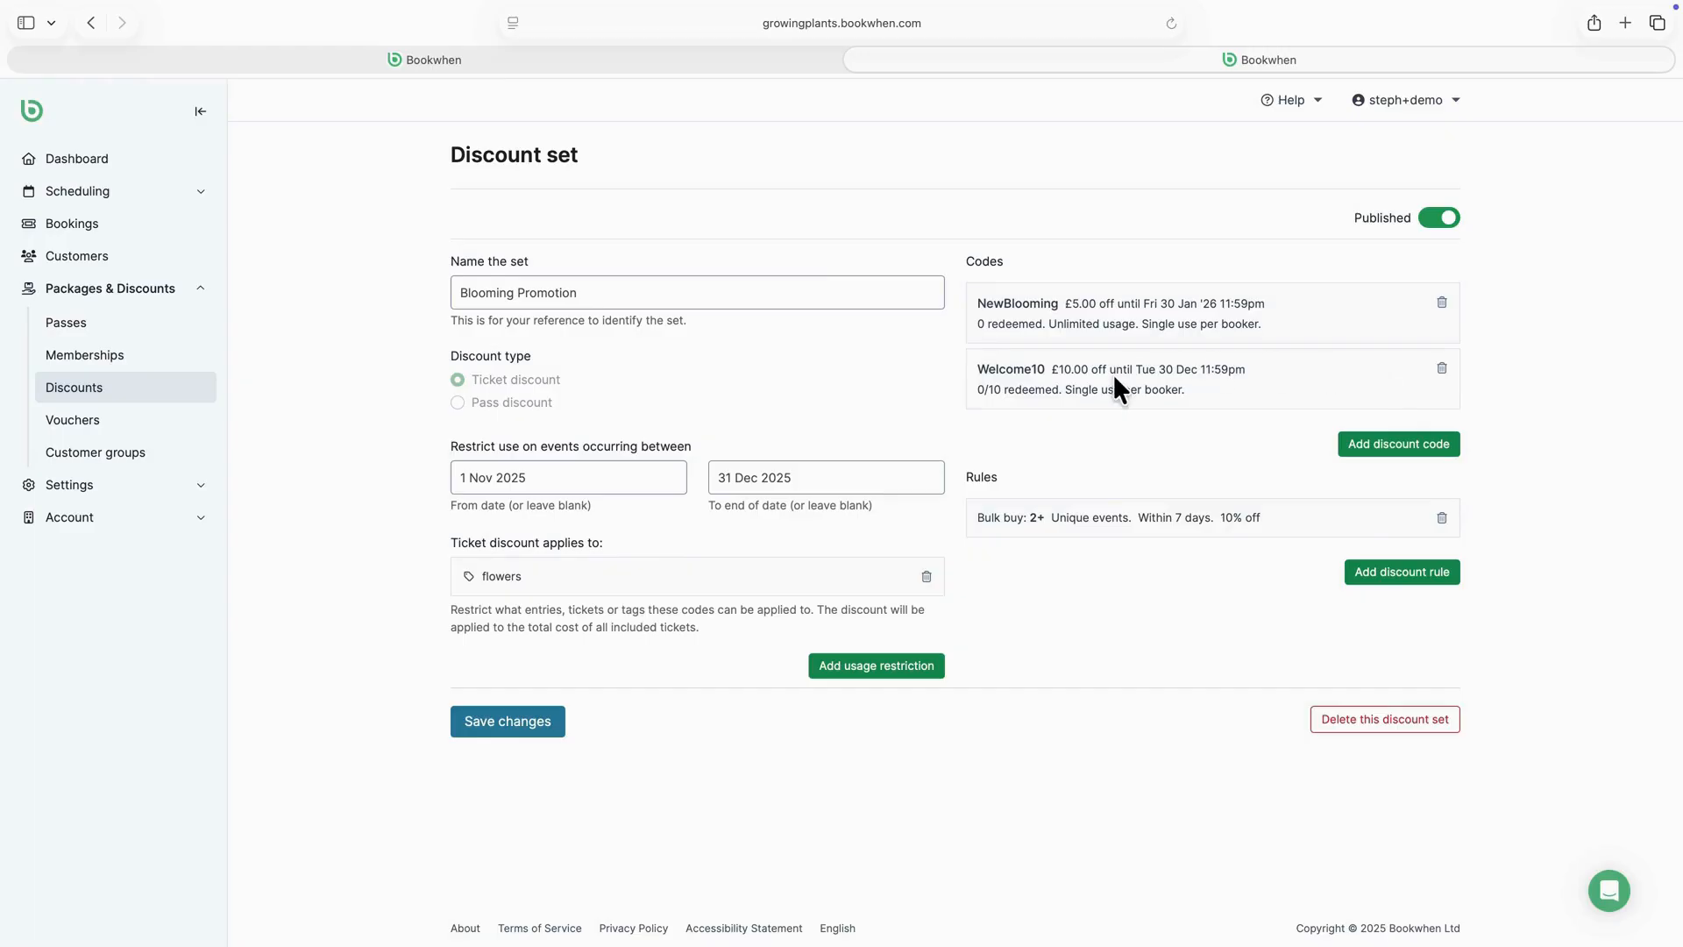
Step: Remove the £10 Welcome10 code and start a replacement code named Welcome10 with 10 percent off
left_click(1442, 369)
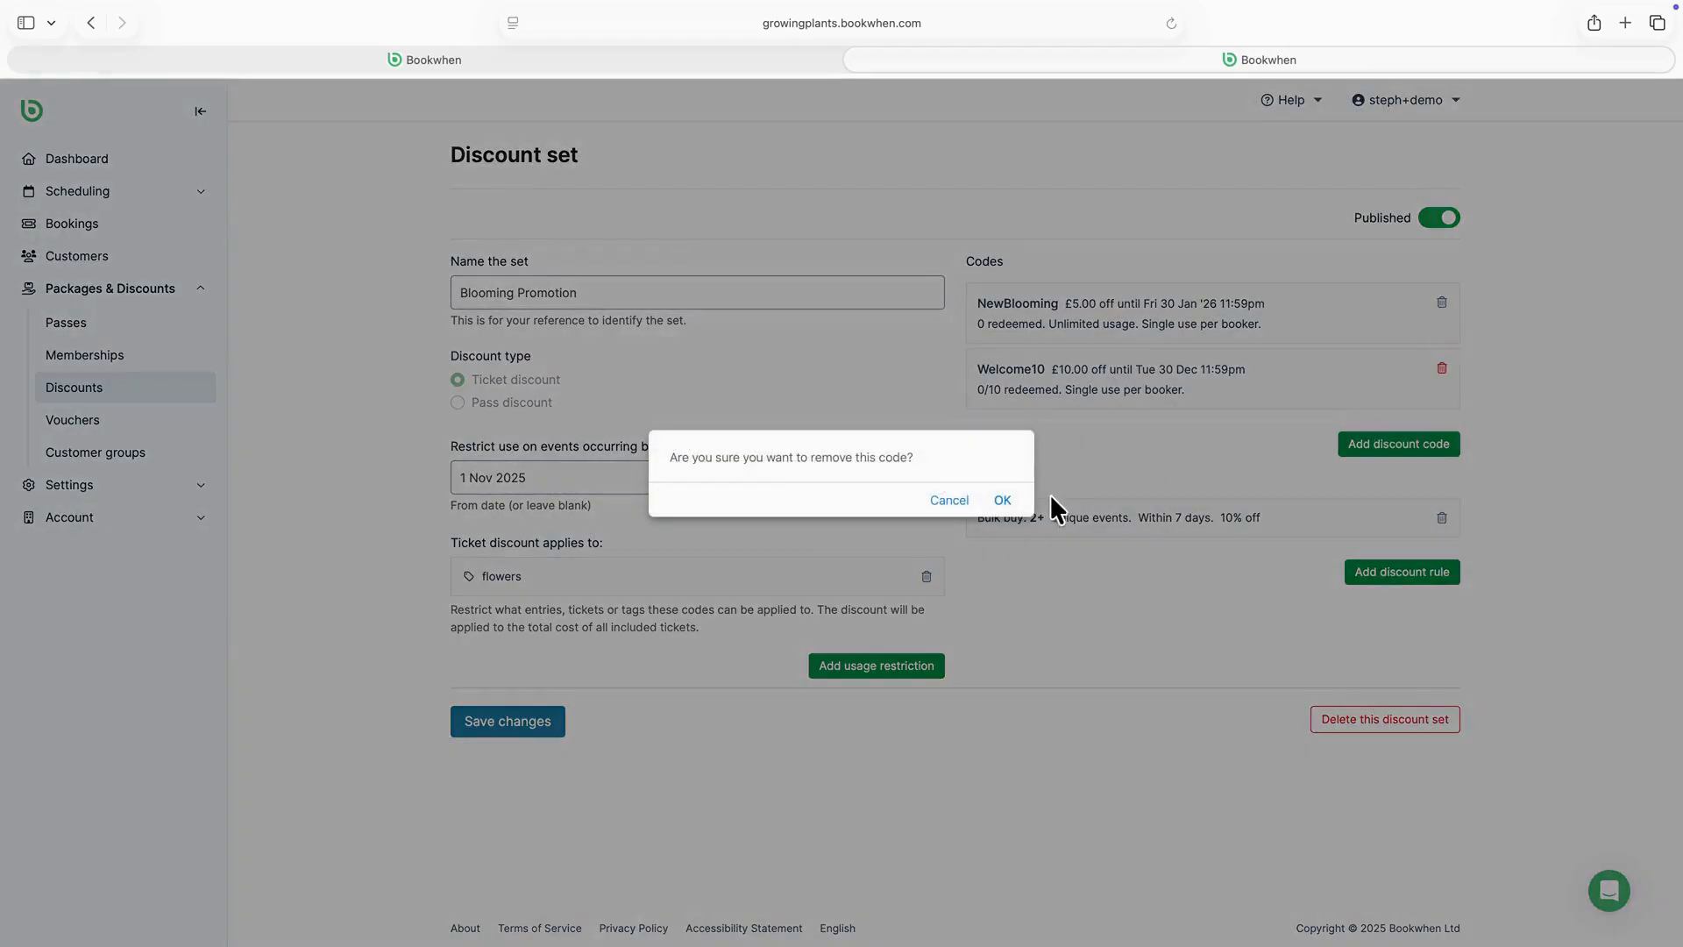
left_click(1004, 501)
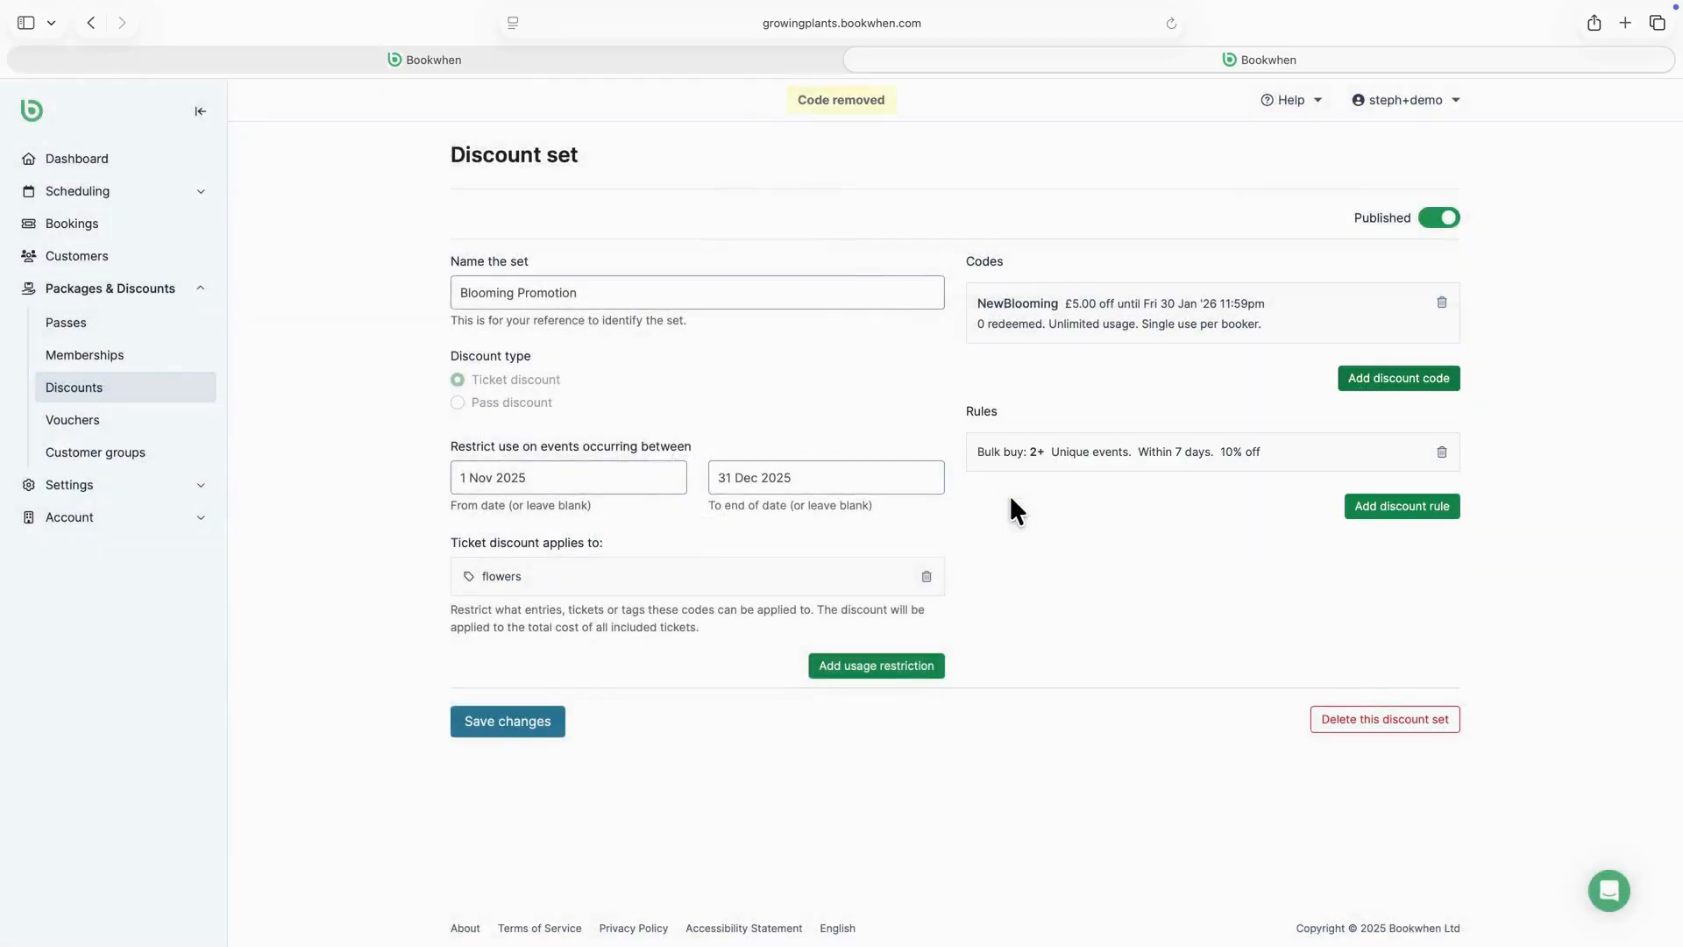
left_click(1354, 391)
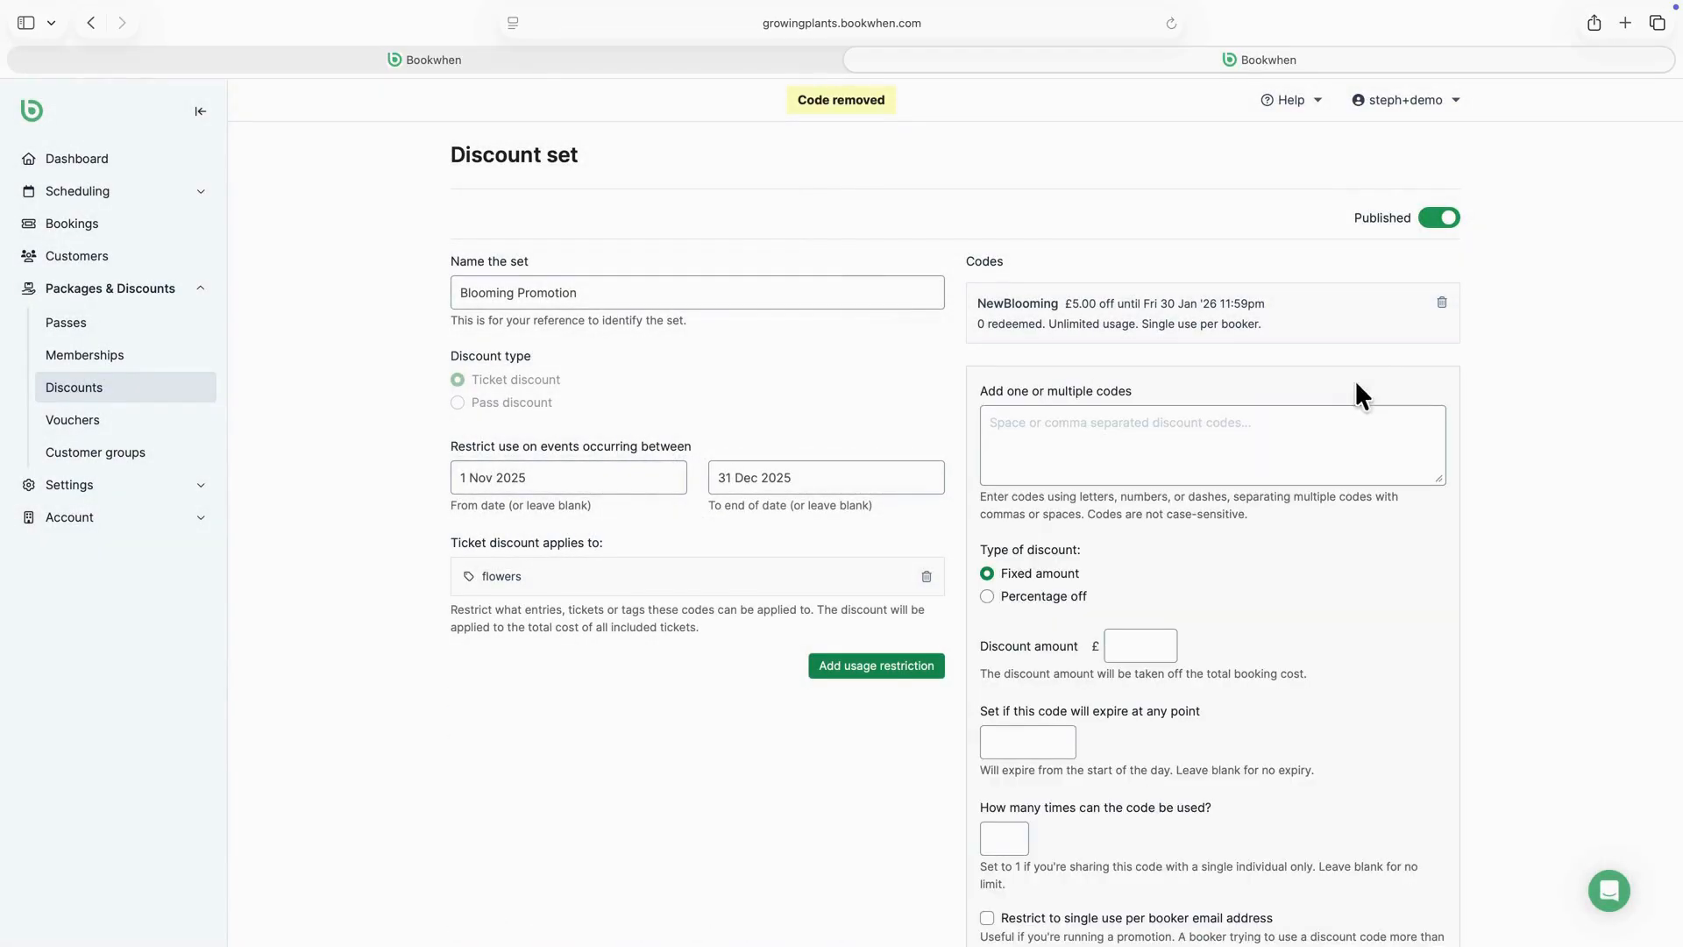
left_click(1188, 441)
type("Welcome10")
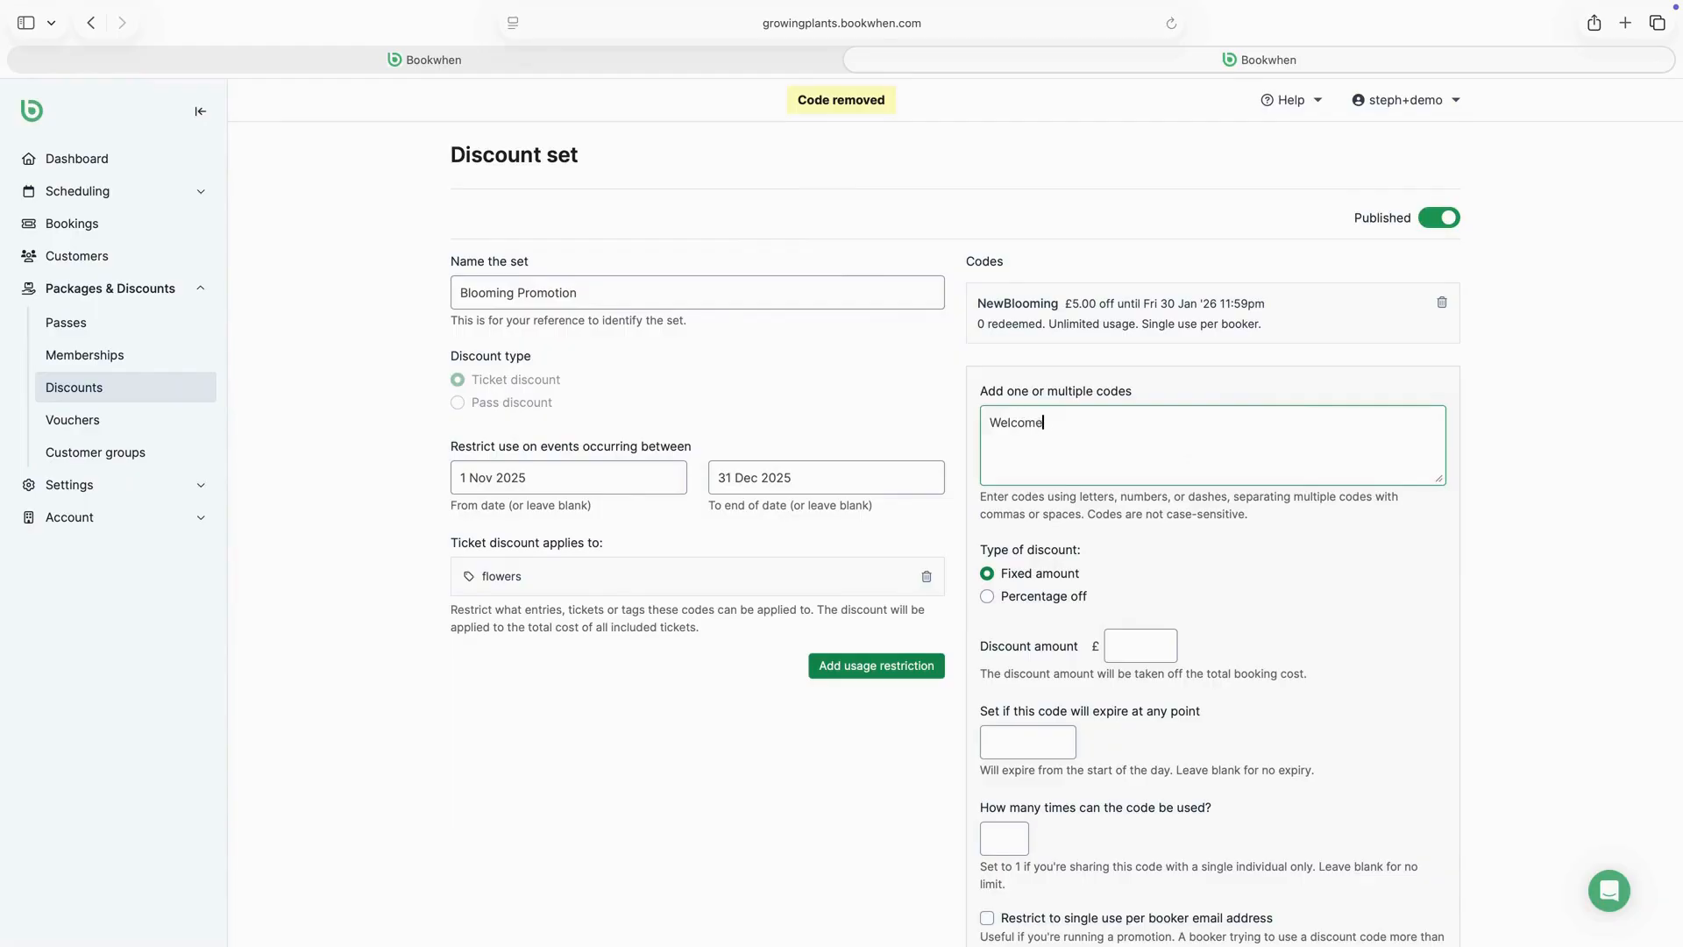
left_click(1056, 596)
left_click(1000, 672)
type("10")
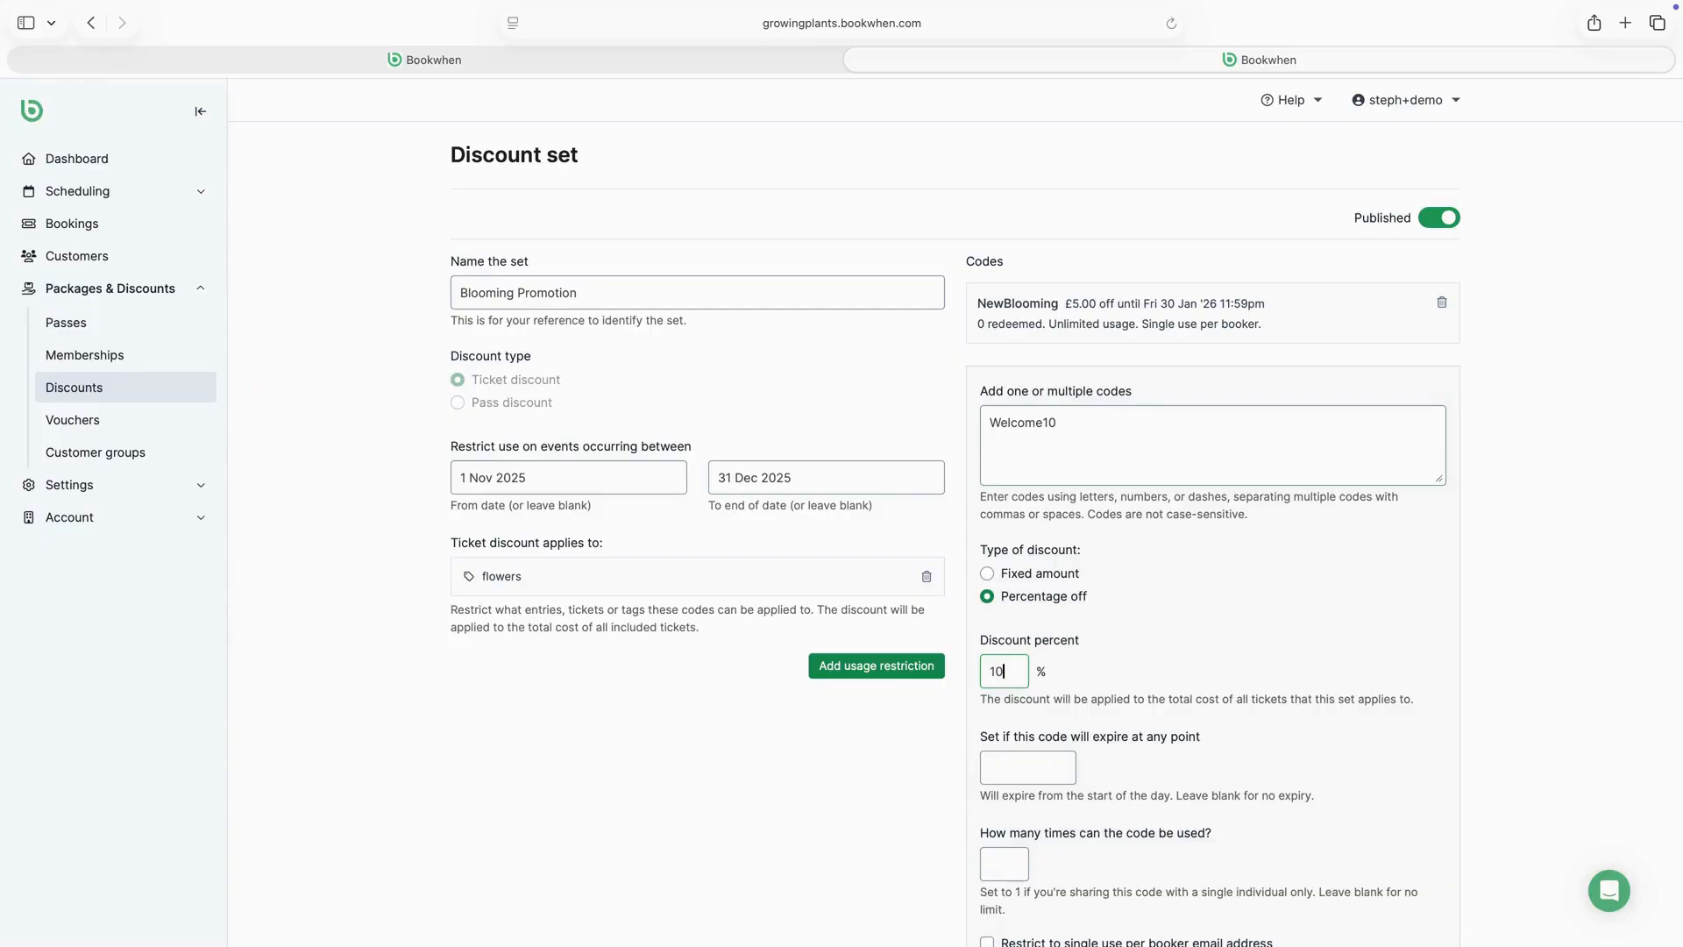
Step: Restrict the new code to a single use per booker email address, add it, and save the discount set
scroll(1005, 649, "down", 5)
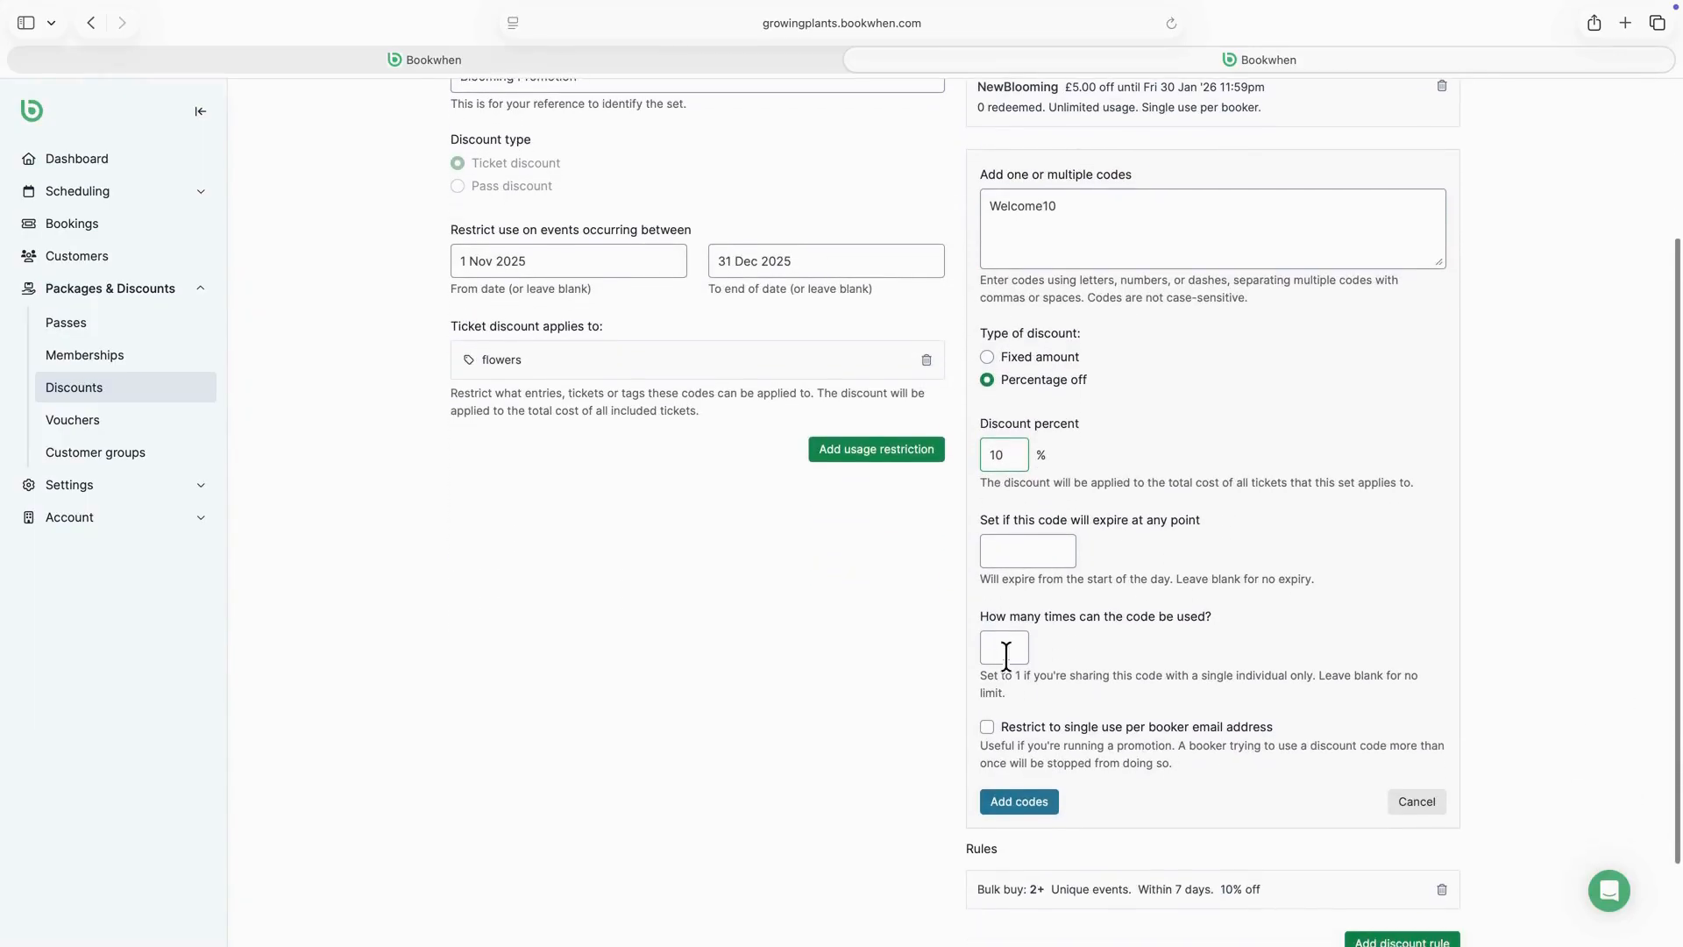
left_click(1004, 648)
left_click(989, 728)
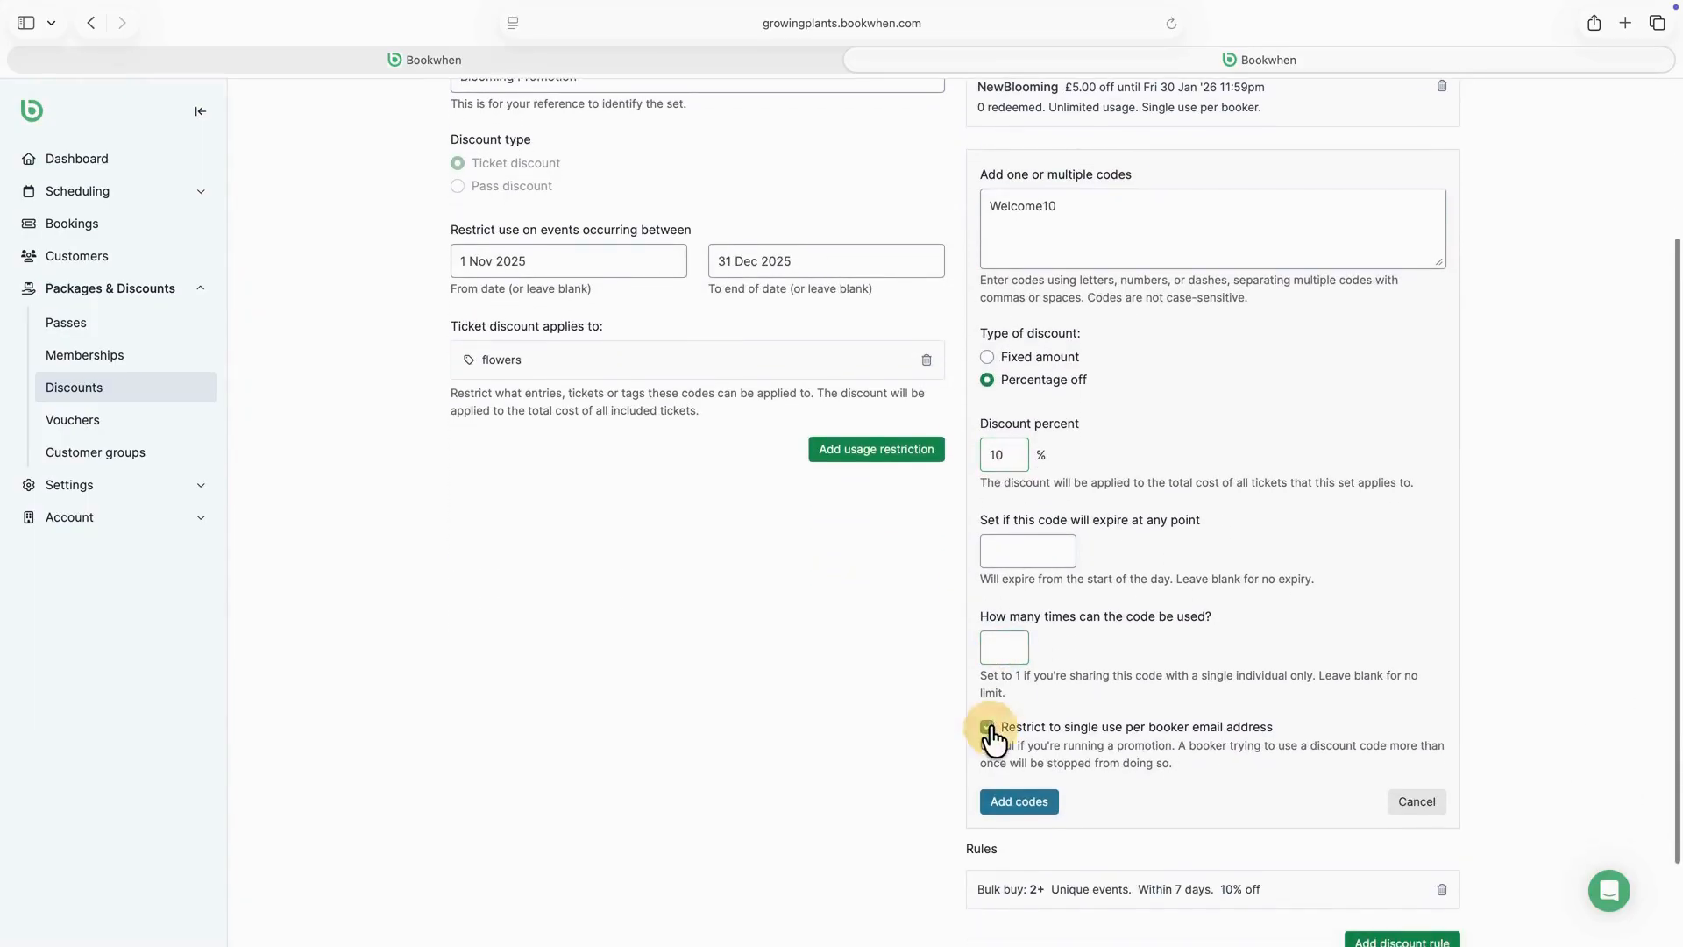
left_click(1038, 816)
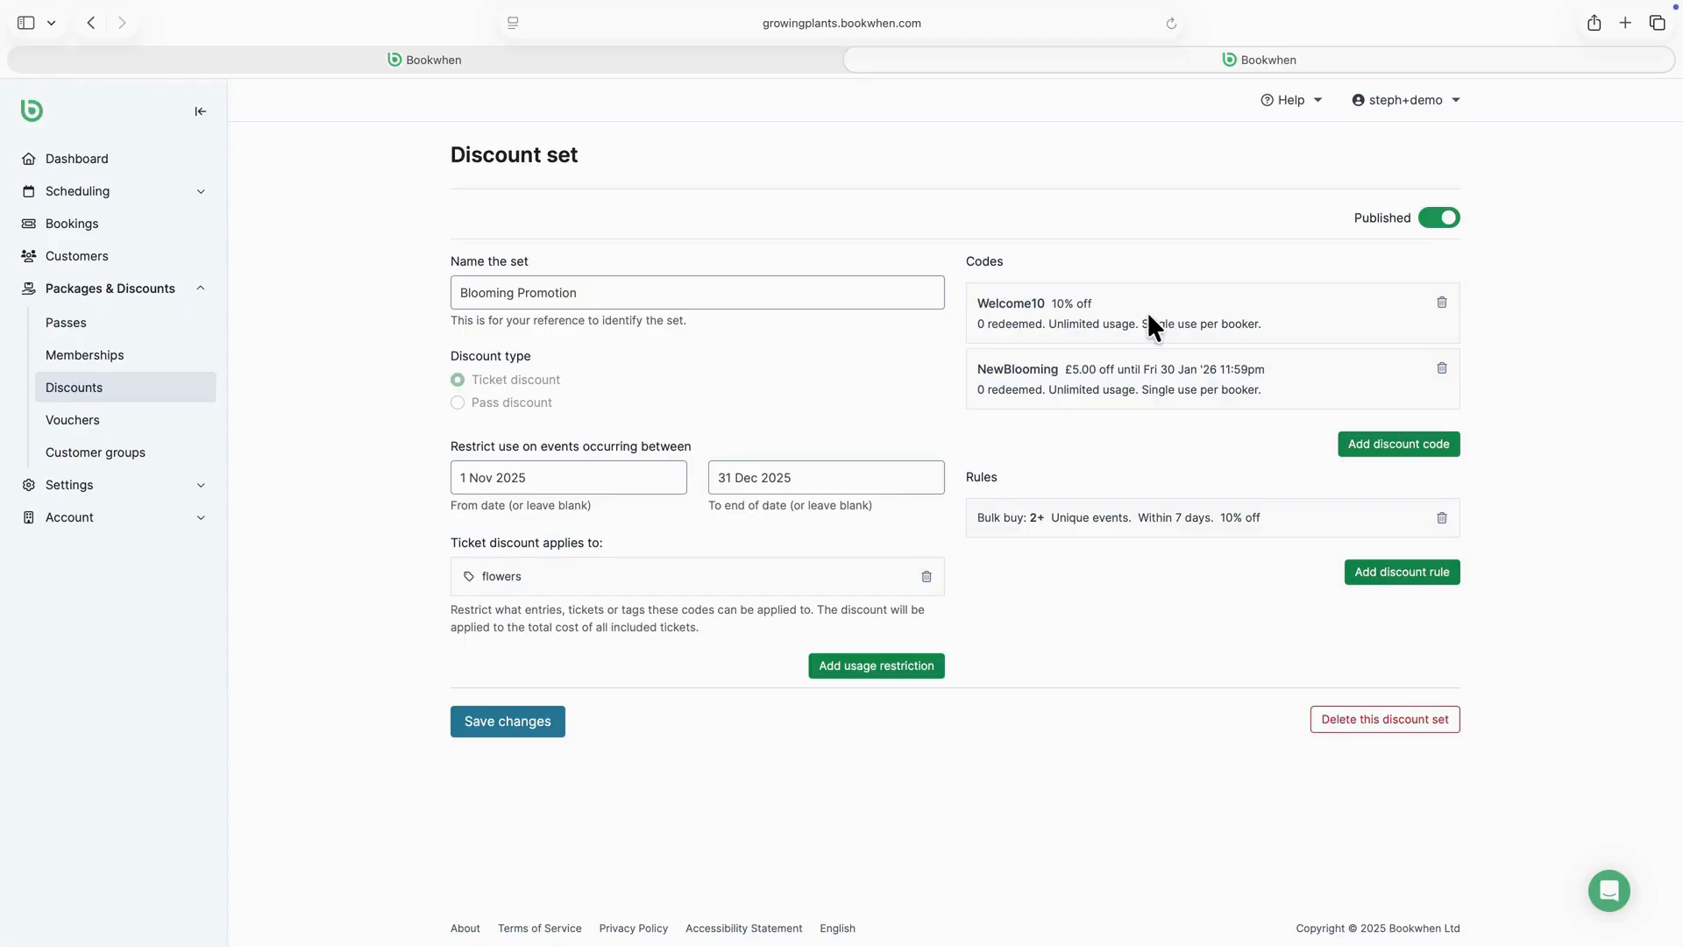
left_click(515, 729)
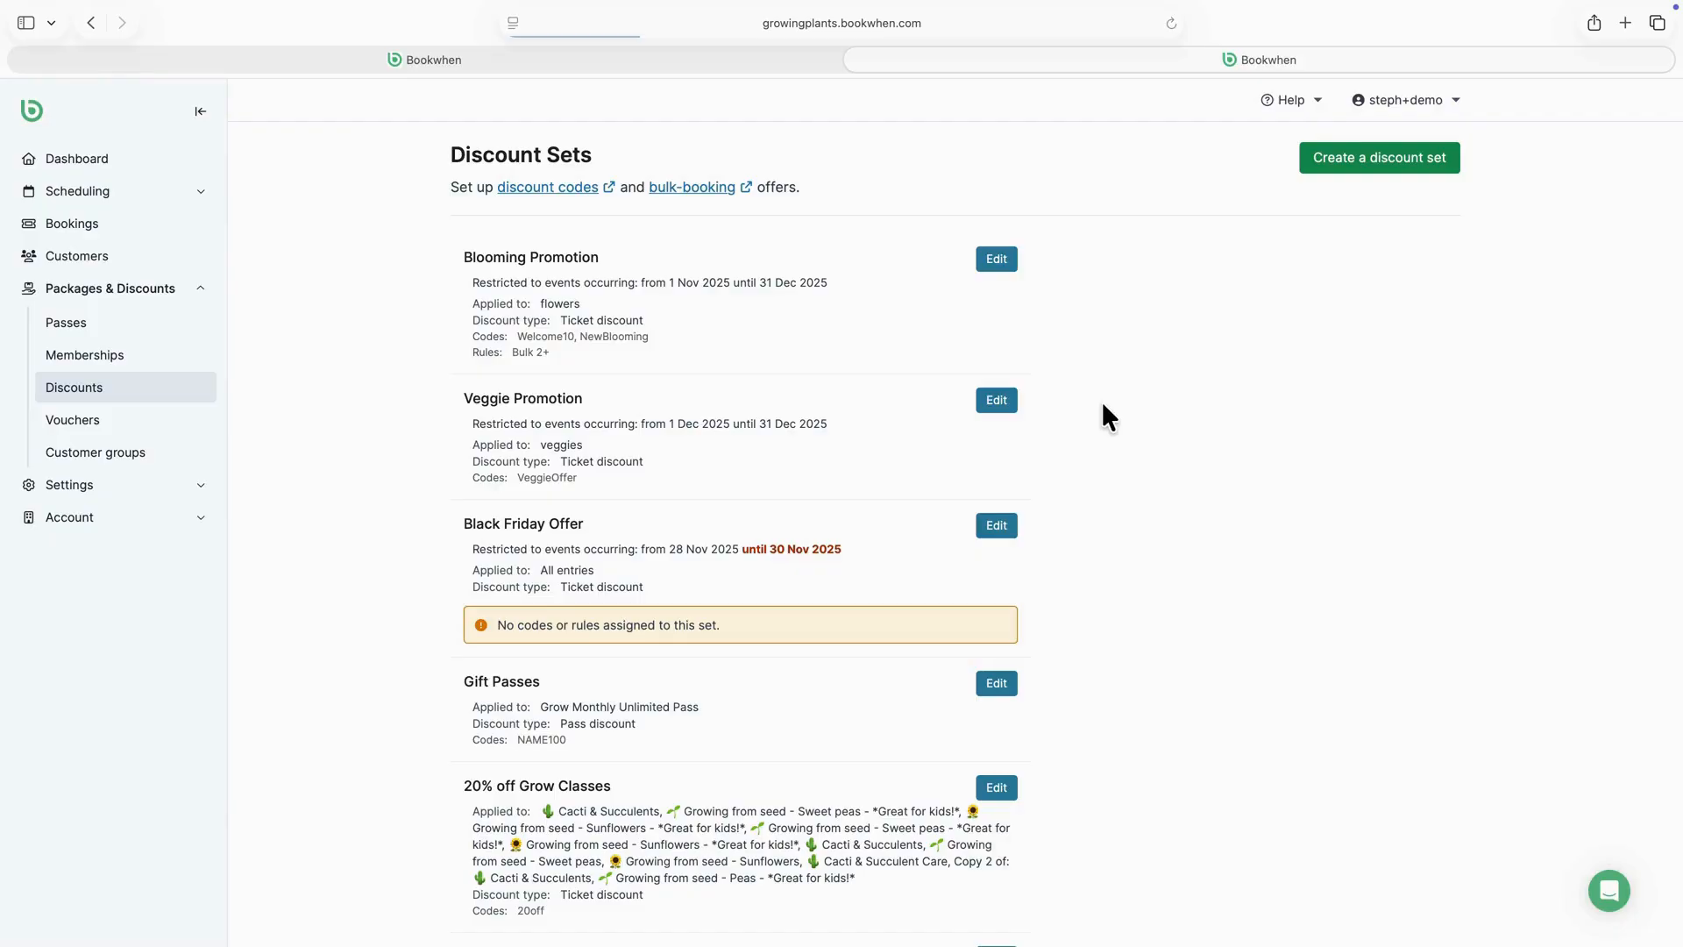
Step: Close the extra browser tab, search the help chat for "Discounts", and view its messages section before closing it
key("super+w")
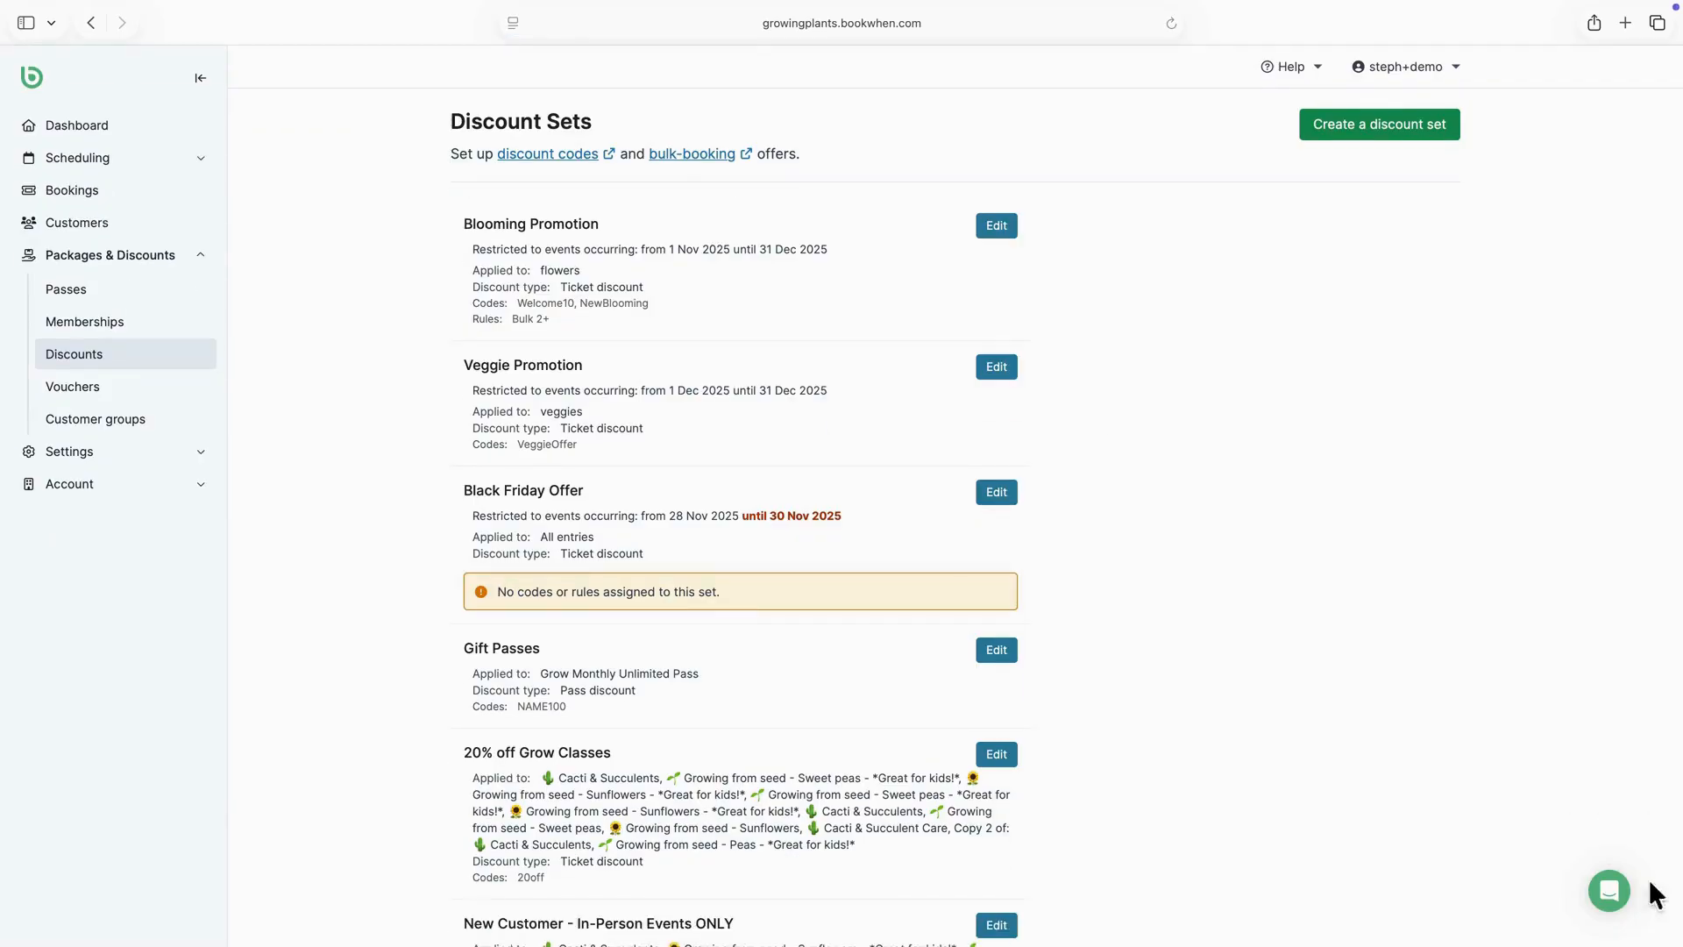
left_click(1608, 890)
left_click(1439, 480)
type("Discounts")
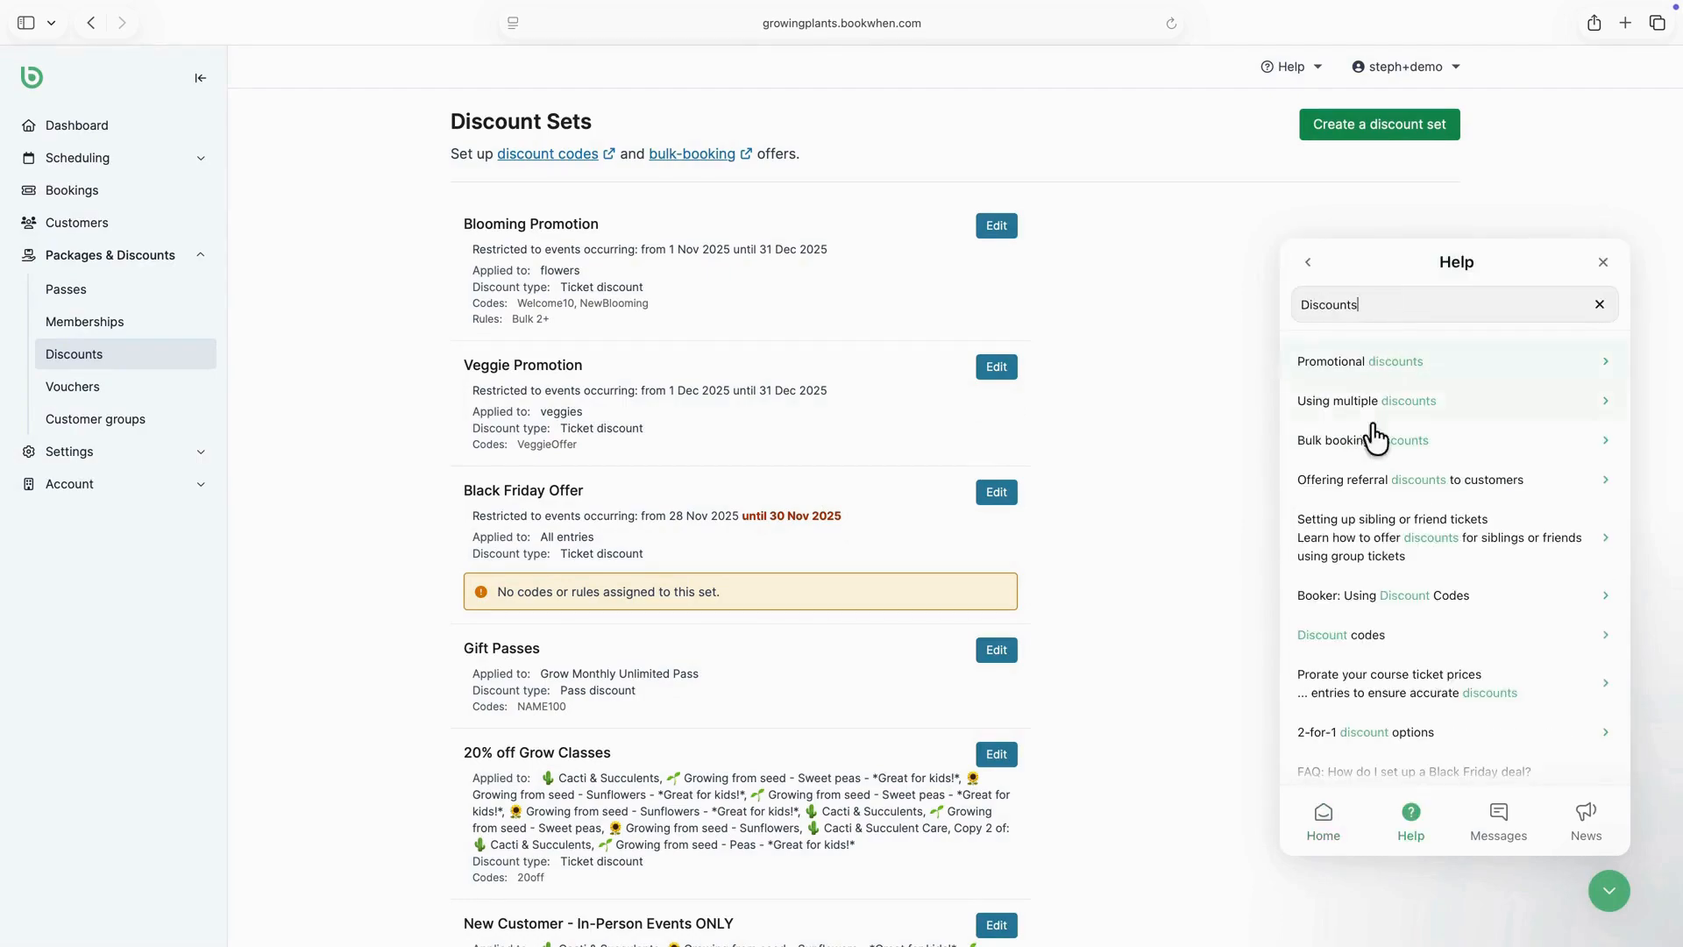
scroll(1375, 480, "down", 1)
left_click(1496, 817)
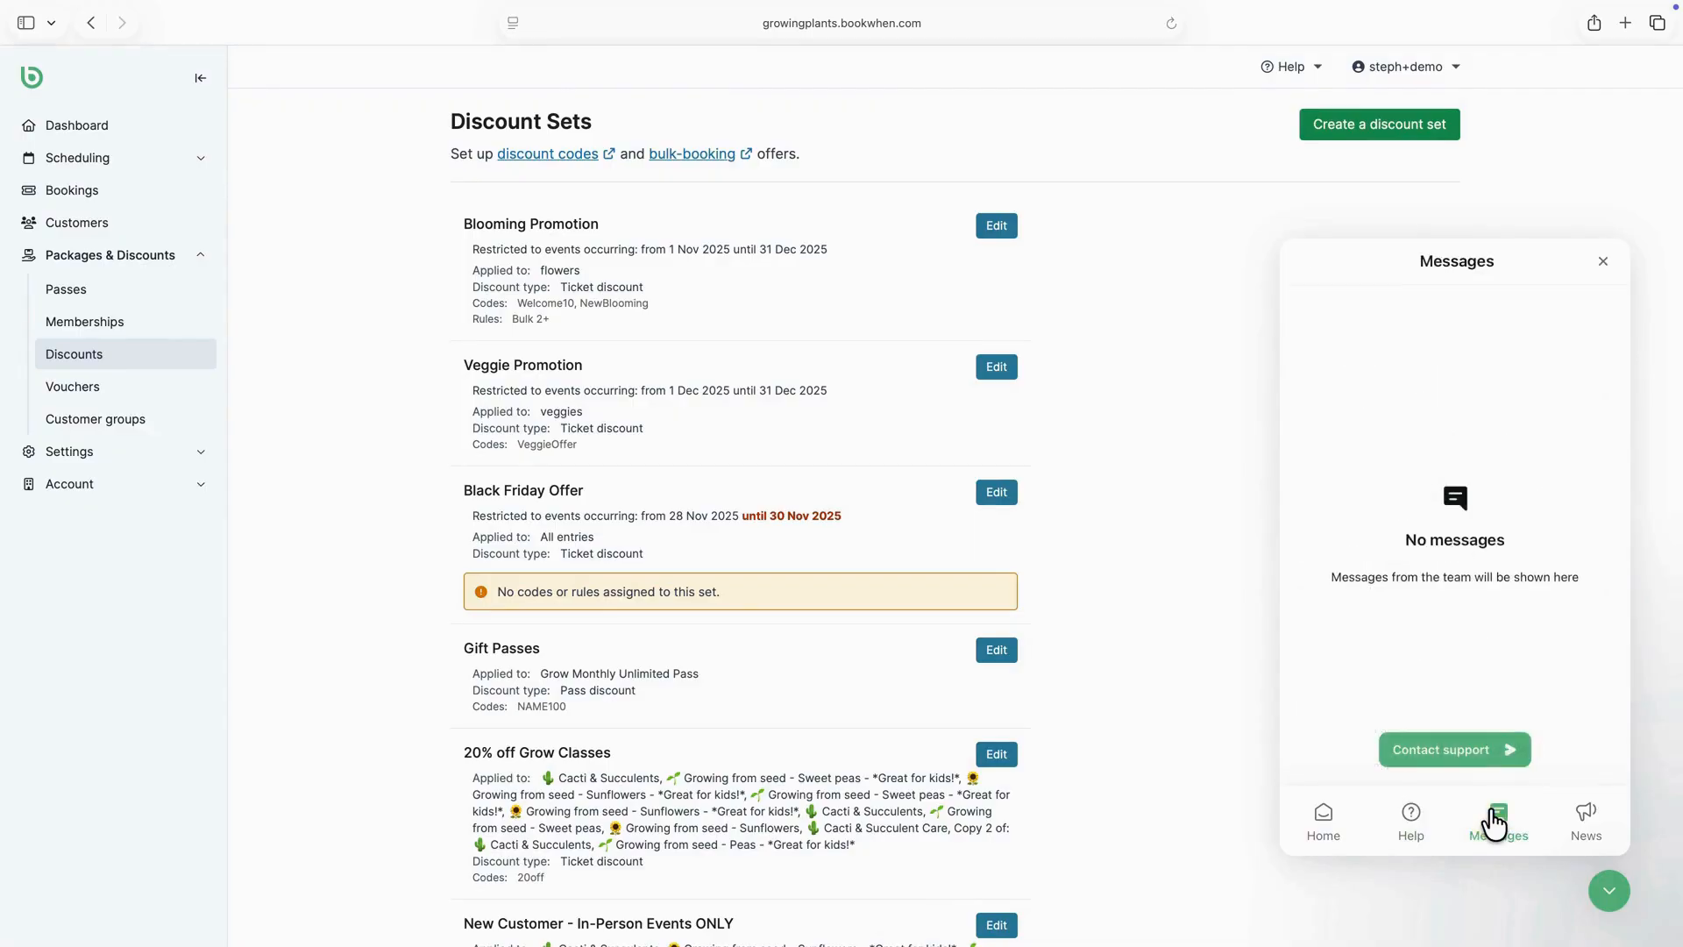
left_click(1608, 891)
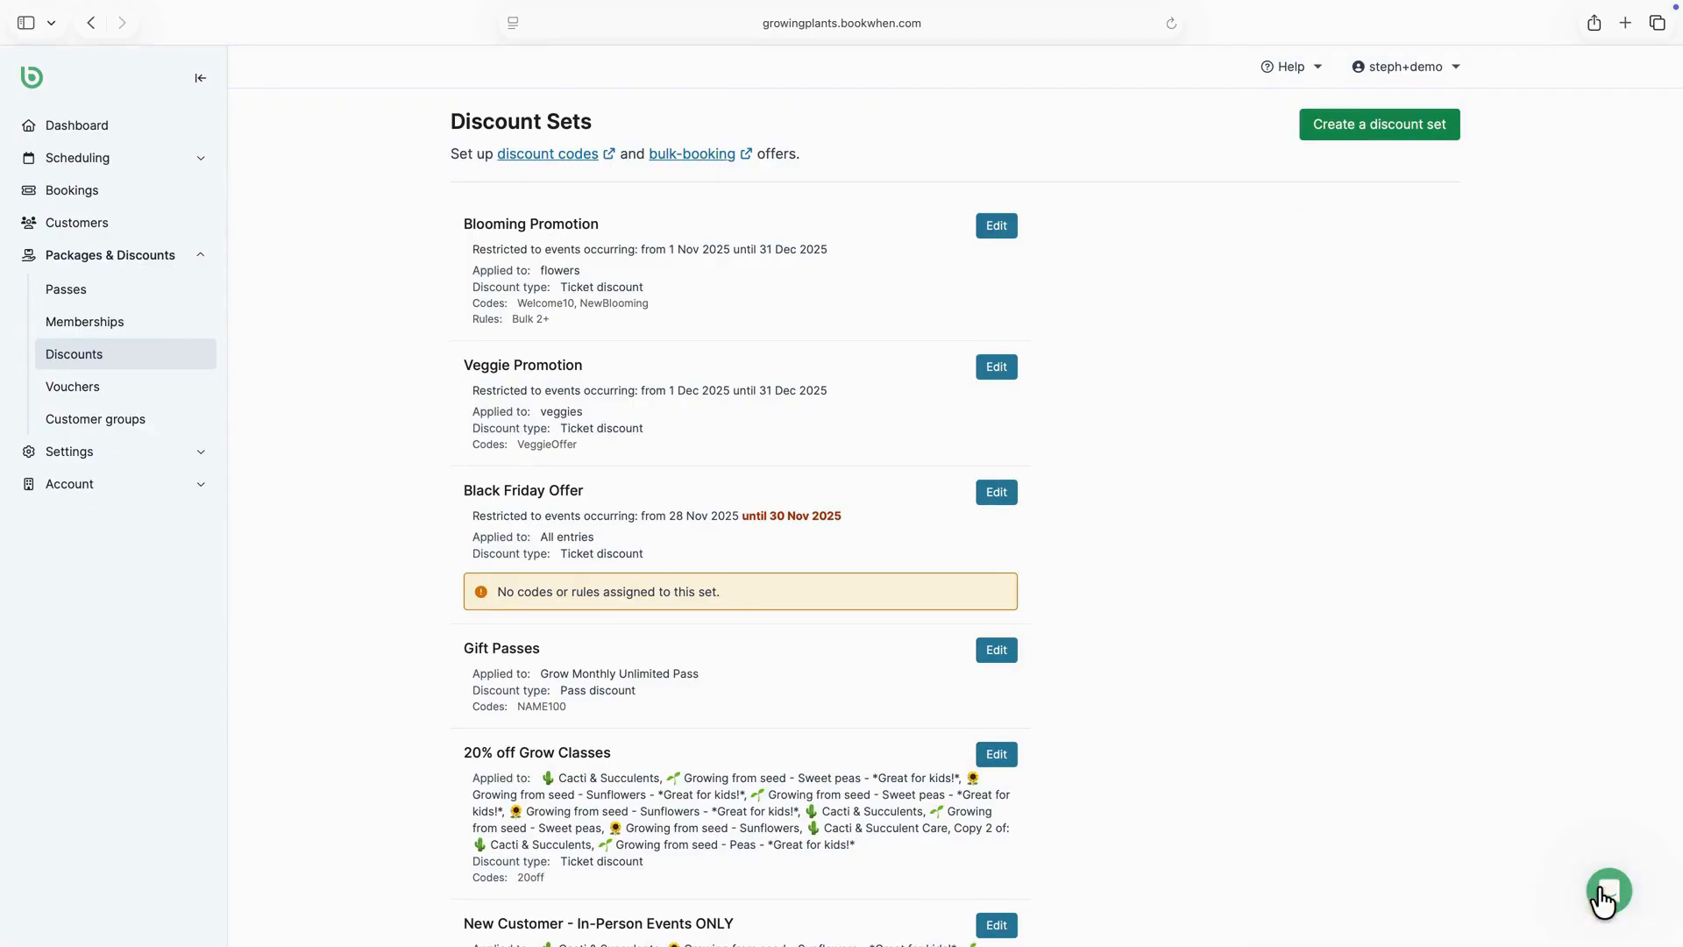